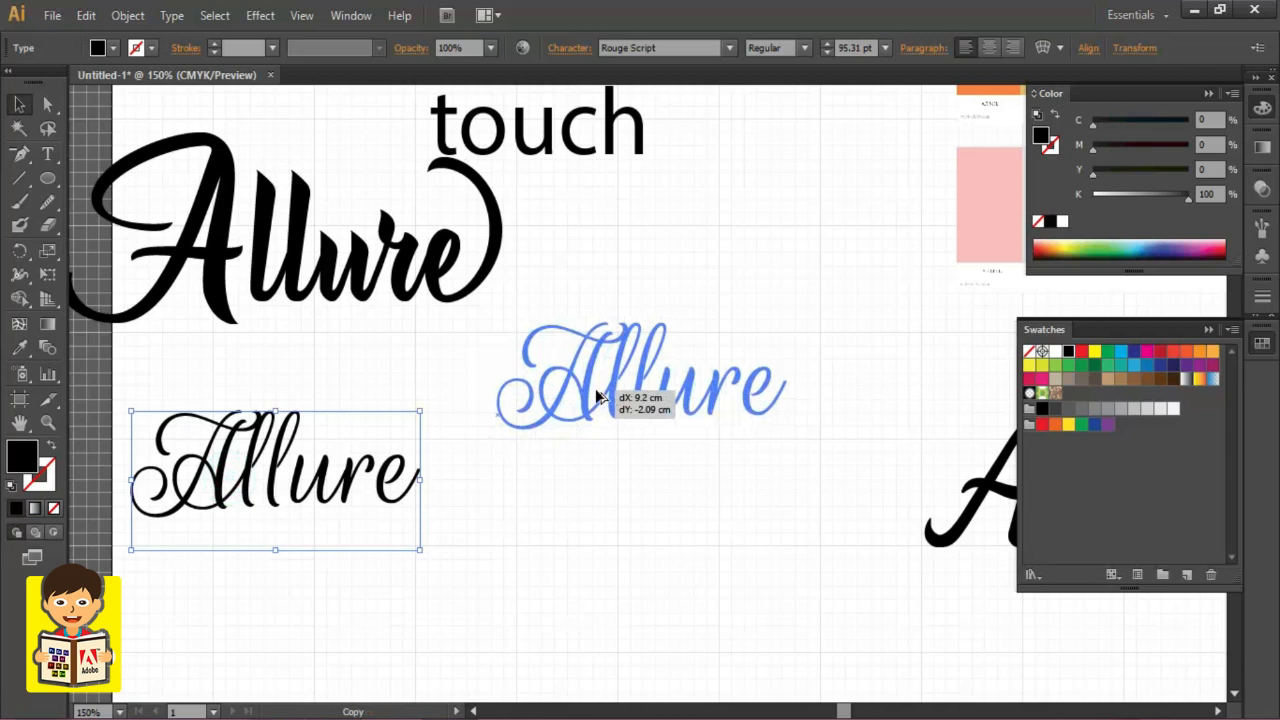
# Place a copy of the thin script Allure text in the empty area up and to its right, and convert the copy to outlines.
pyautogui.moveTo(597, 397)
pyautogui.mouseDown()
pyautogui.moveTo(268, 502)
pyautogui.moveTo(434, 434)
pyautogui.moveTo(600, 398)
pyautogui.mouseUp()
pyautogui.rightClick(598, 396)
pyautogui.click(646, 528)
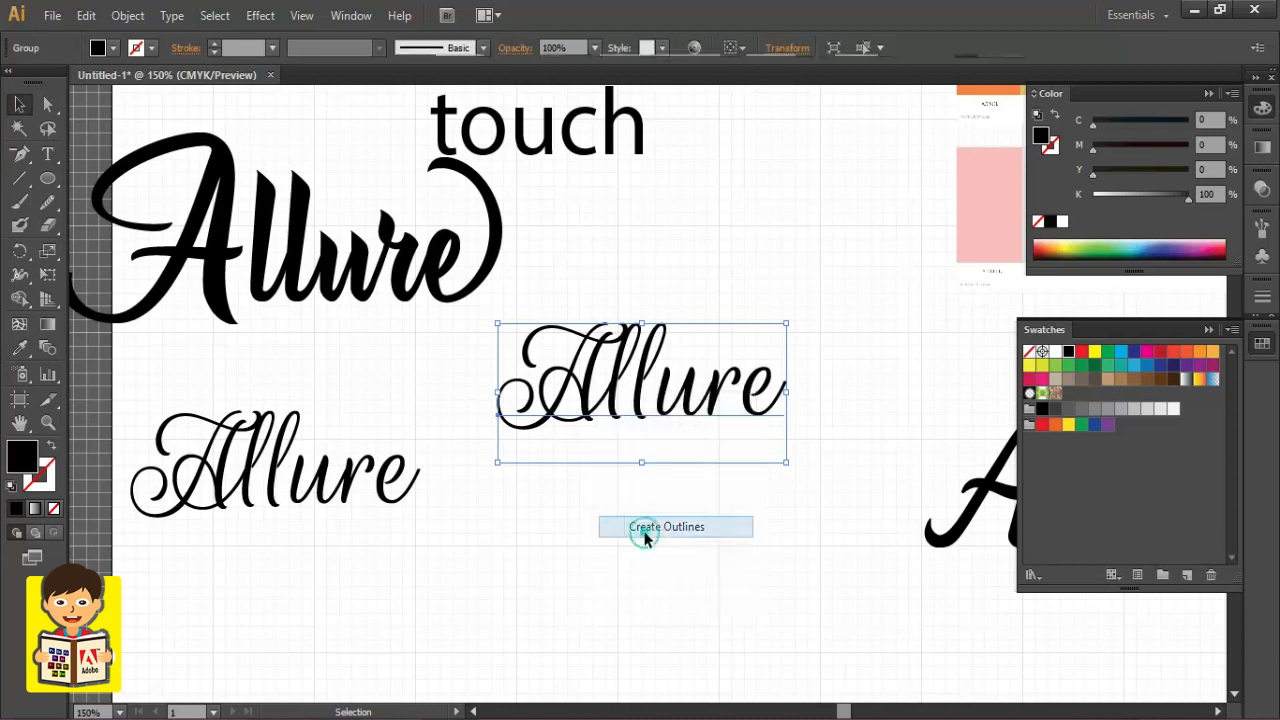
# Ungroup the outlined copy of Allure and delete its letters after the first l, keeping only the A and that l.
pyautogui.hotkey('ctrl', '=')
pyautogui.hotkey('ctrl', '=')
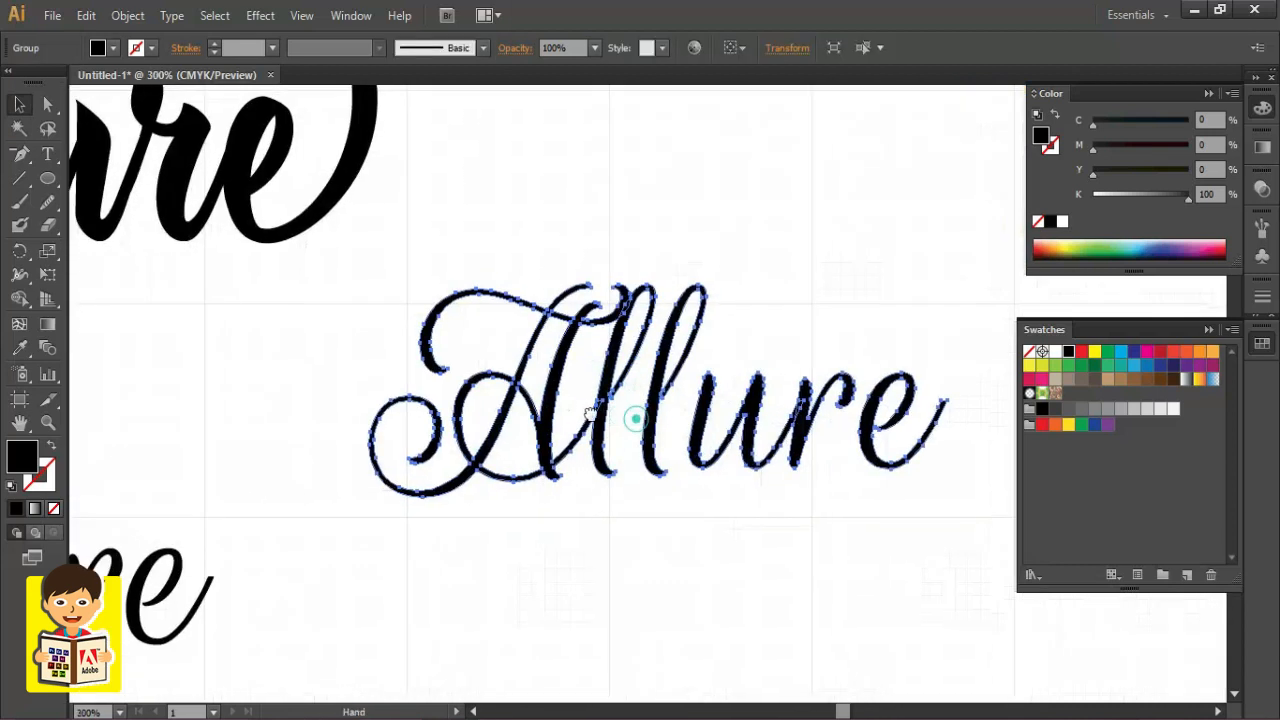
pyautogui.rightClick(580, 350)
pyautogui.click(628, 454)
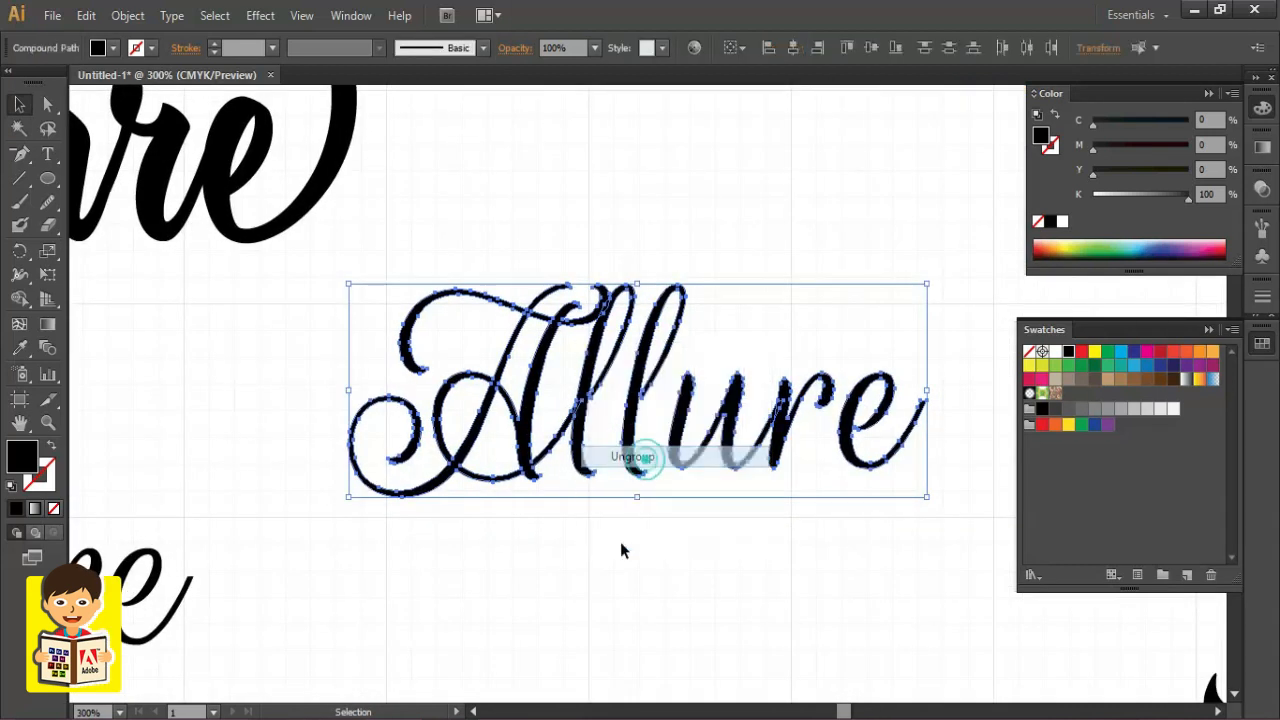
pyautogui.click(594, 606)
pyautogui.moveTo(913, 347); pyautogui.dragTo(641, 401)
pyautogui.press('Delete')
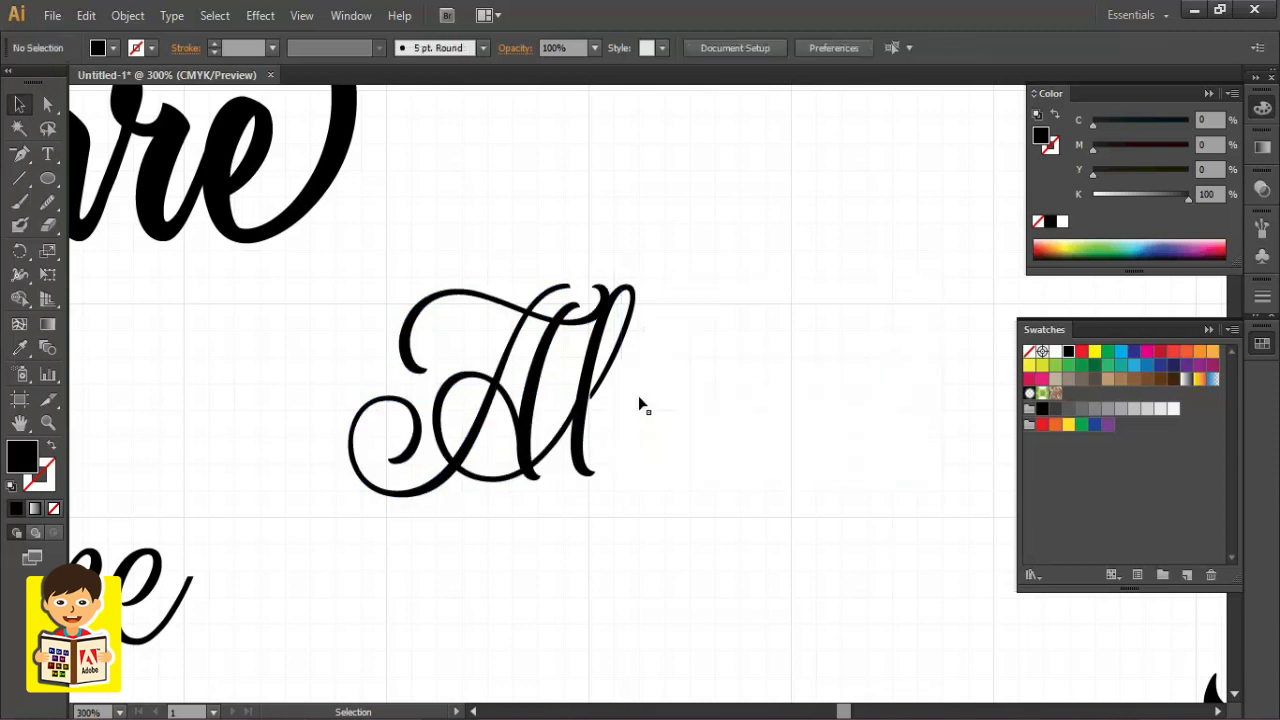
# Swap the fill and stroke of the outlined letter A to get a black contour, and delete the l beside it.
pyautogui.keyDown('ctrl'); pyautogui.click(560, 423); pyautogui.keyUp('ctrl')
pyautogui.moveTo(617, 431); pyautogui.dragTo(589, 441)
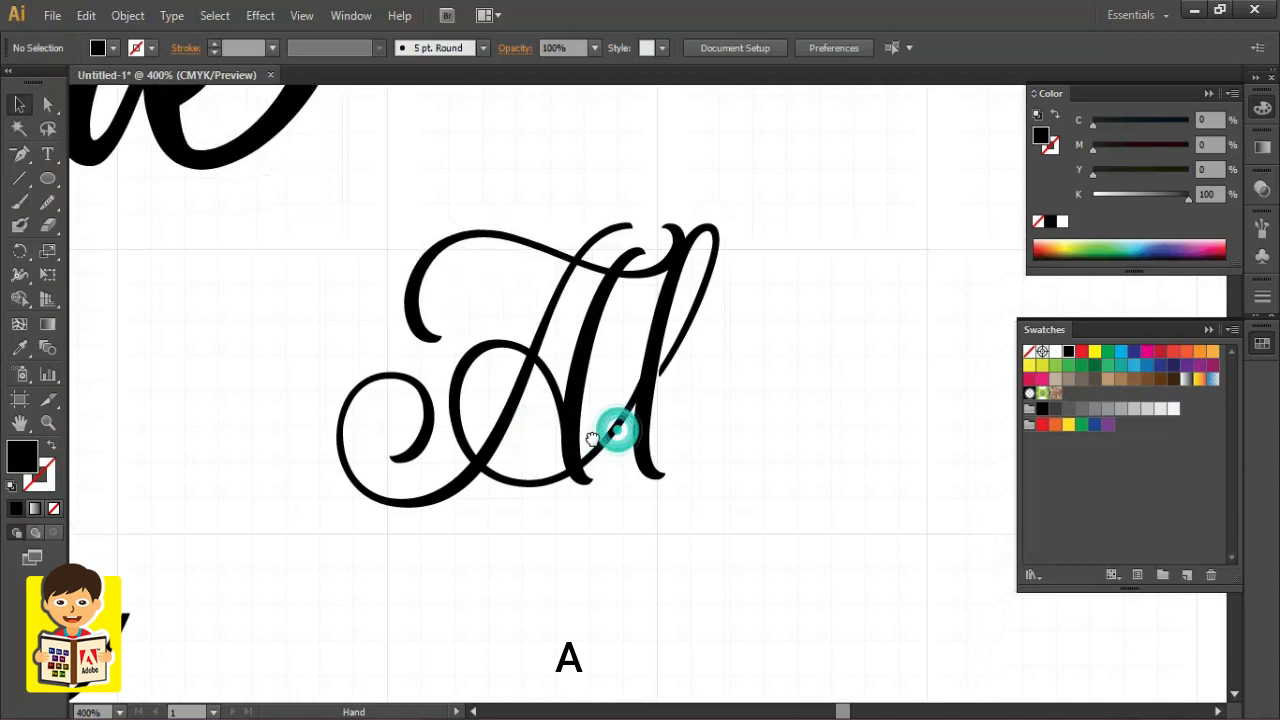
pyautogui.keyDown('ctrl'); pyautogui.click(596, 355); pyautogui.keyUp('ctrl')
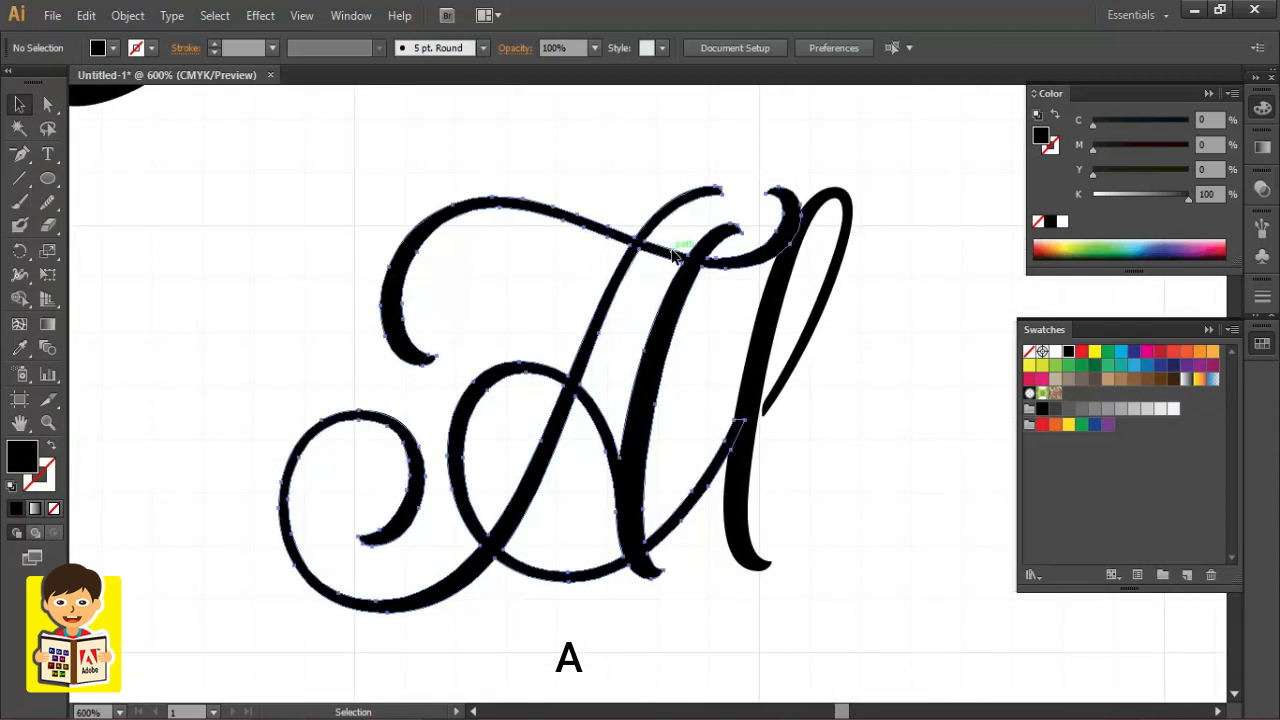
pyautogui.click(672, 255)
pyautogui.click(47, 104)
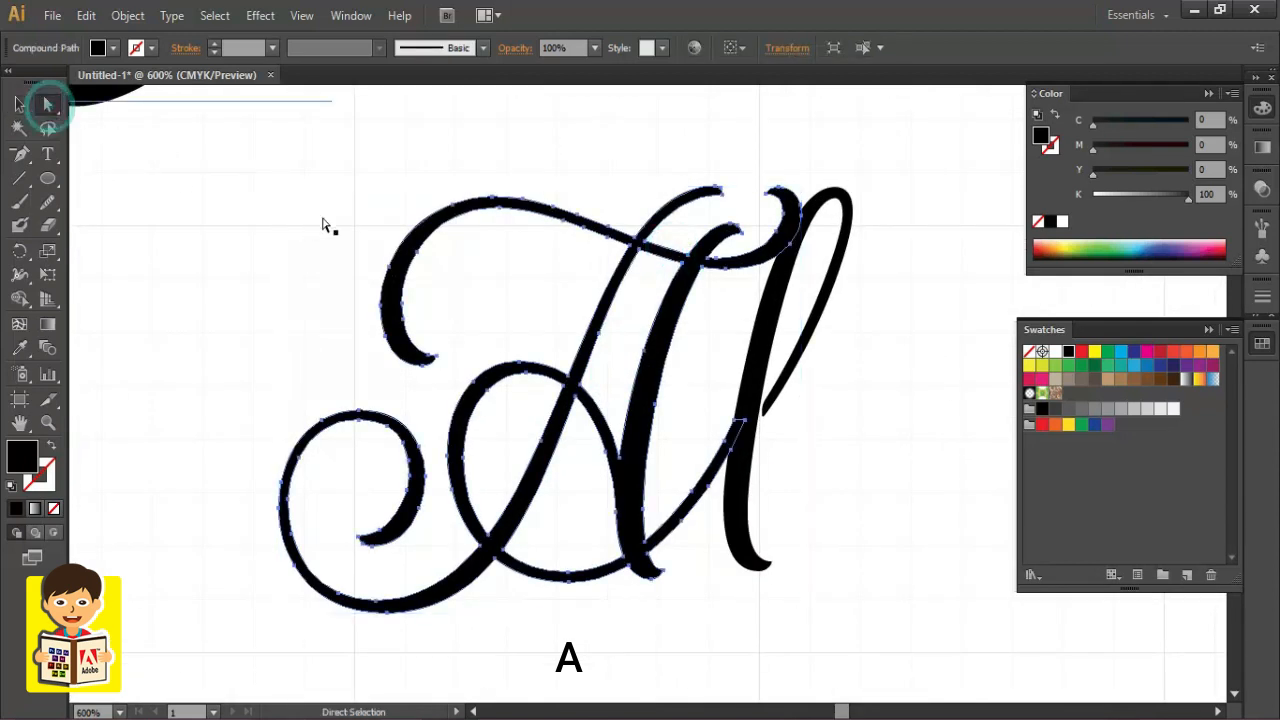
pyautogui.press('v')
pyautogui.click(50, 446)
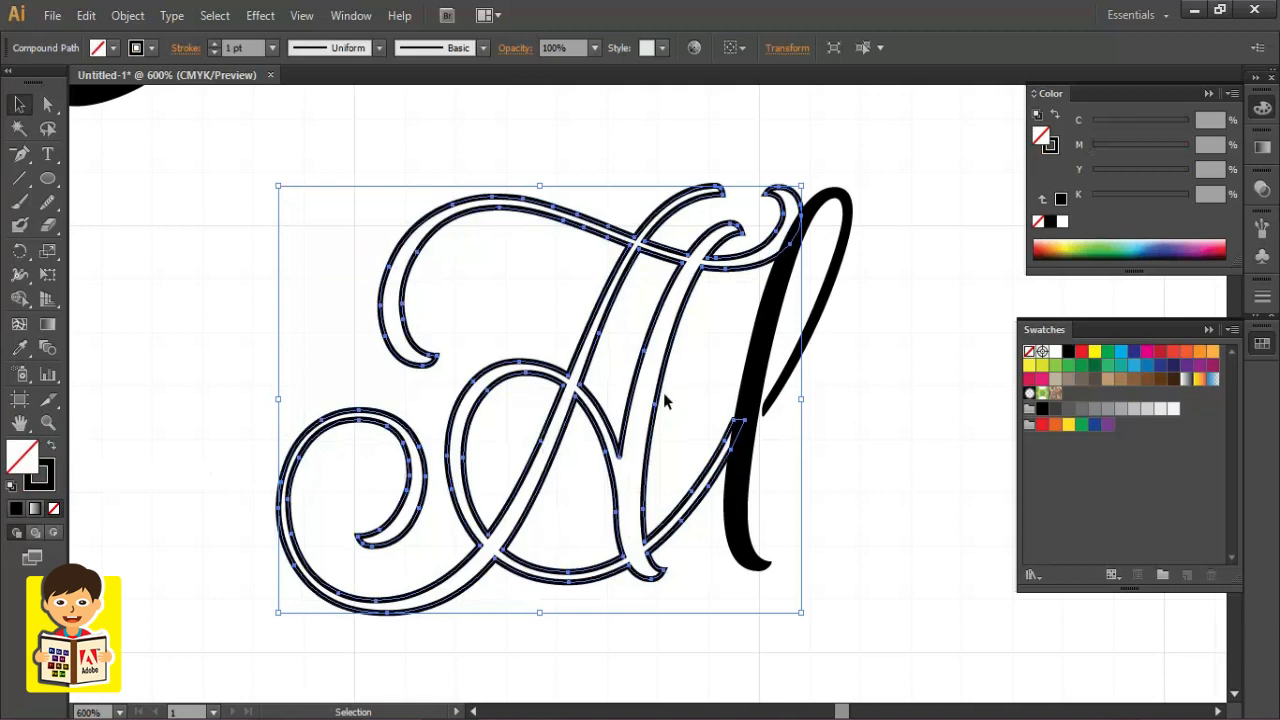
pyautogui.click(843, 249)
pyautogui.press('Delete')
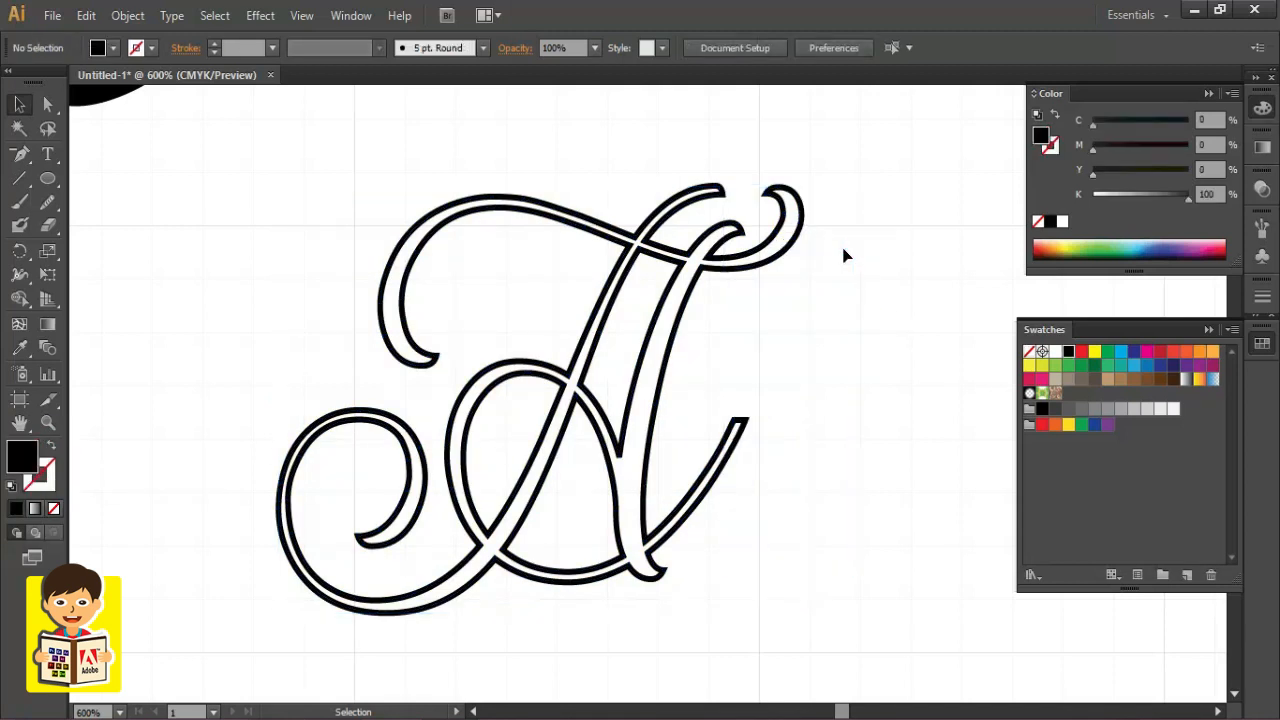
# Delete the anchor points of the A's right stem, top swash and inner loop, keeping only the left curled stroke.
pyautogui.press('a')
pyautogui.hotkey('ctrl', 'a')
pyautogui.moveTo(873, 198); pyautogui.dragTo(757, 314)
pyautogui.press('Delete')
pyautogui.moveTo(789, 214); pyautogui.dragTo(700, 318)
pyautogui.press('Delete')
pyautogui.press('Delete')
pyautogui.moveTo(357, 189); pyautogui.dragTo(457, 383)
pyautogui.press('Delete')
pyautogui.moveTo(481, 161); pyautogui.dragTo(615, 250)
pyautogui.press('Delete')
# Join the two left-side endpoints at the upper gap of the curled stroke.
pyautogui.hotkey('ctrl', '=')
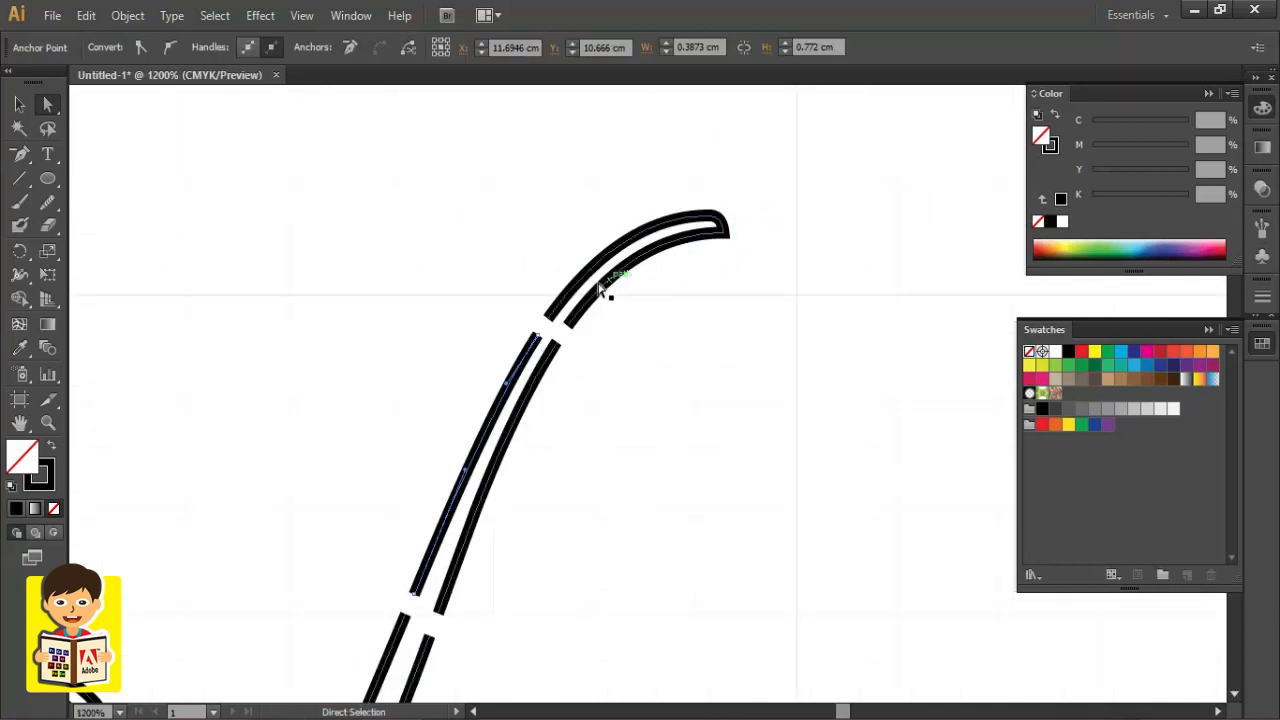
pyautogui.click(552, 314)
pyautogui.click(552, 316)
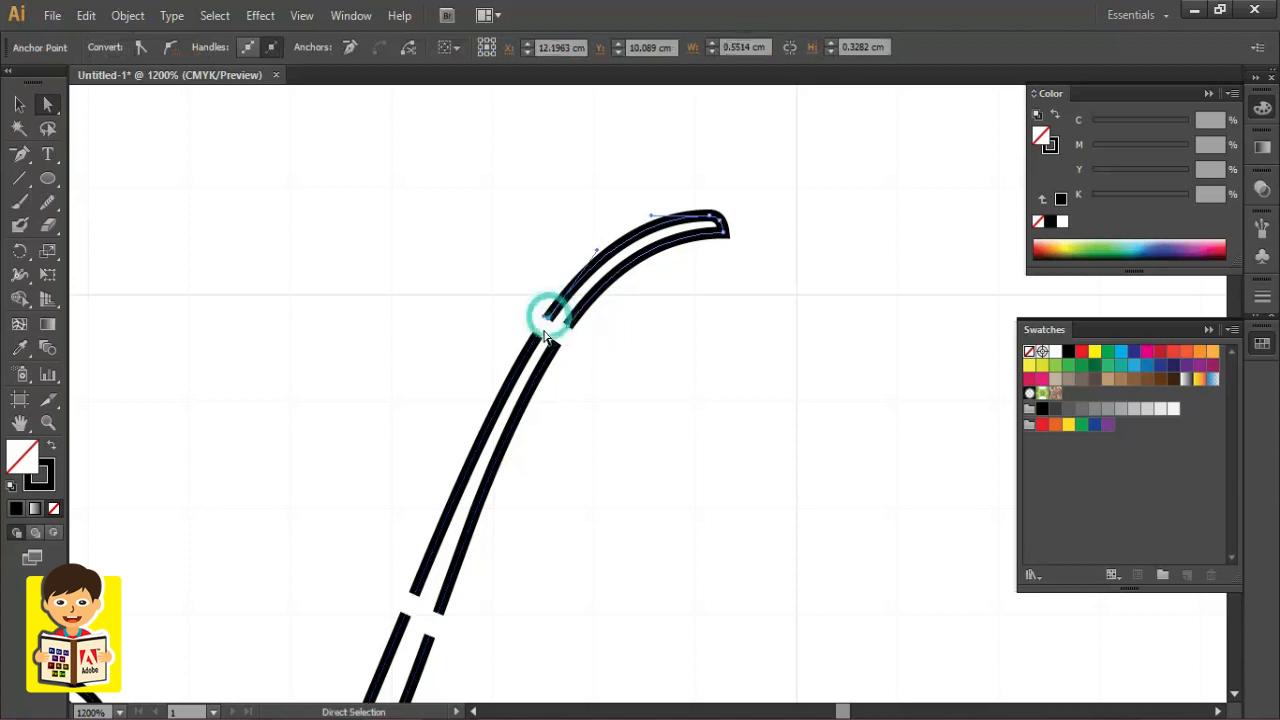
pyautogui.keyDown('shift'); pyautogui.click(537, 337); pyautogui.keyUp('shift')
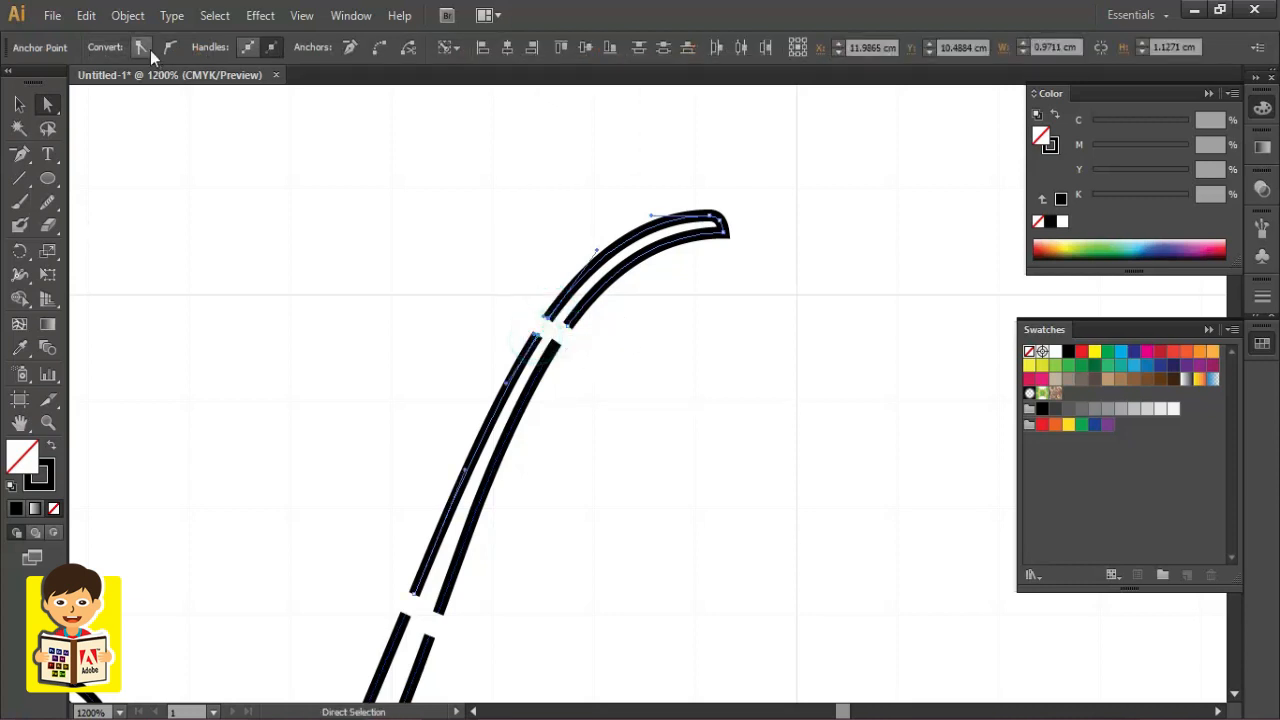
pyautogui.click(127, 17)
pyautogui.moveTo(294, 414)
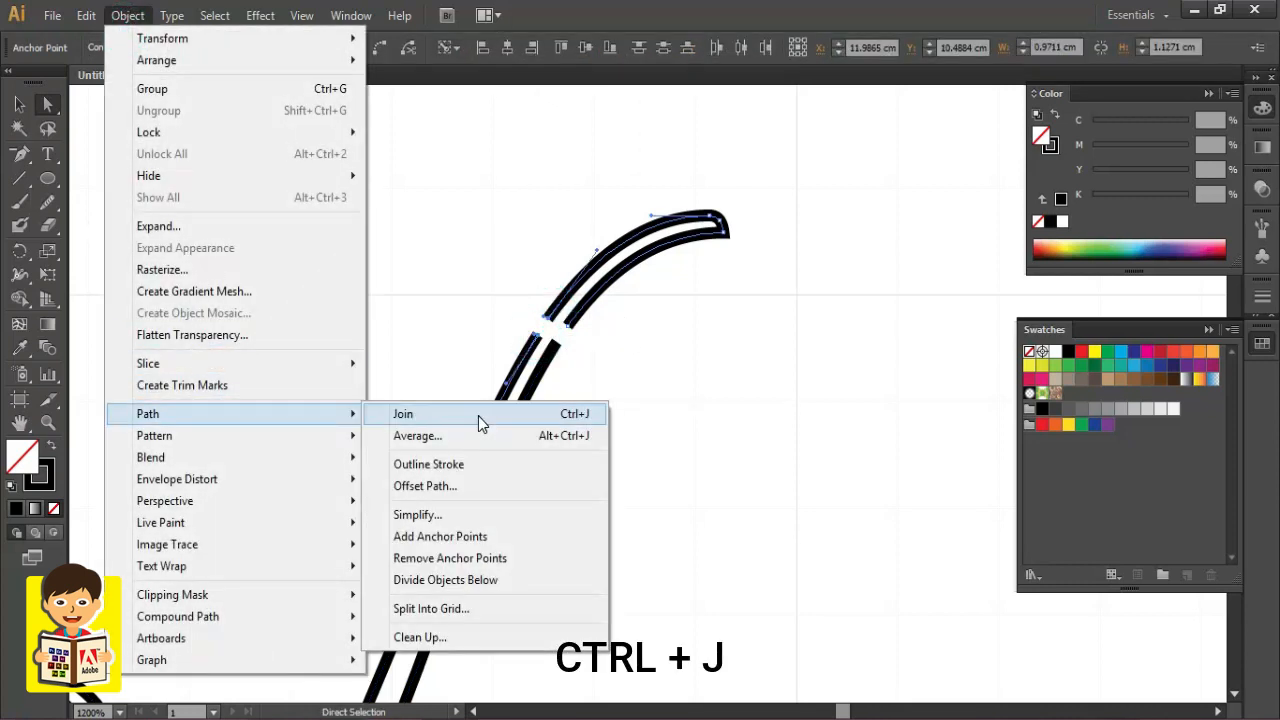
pyautogui.click(478, 416)
pyautogui.click(669, 420)
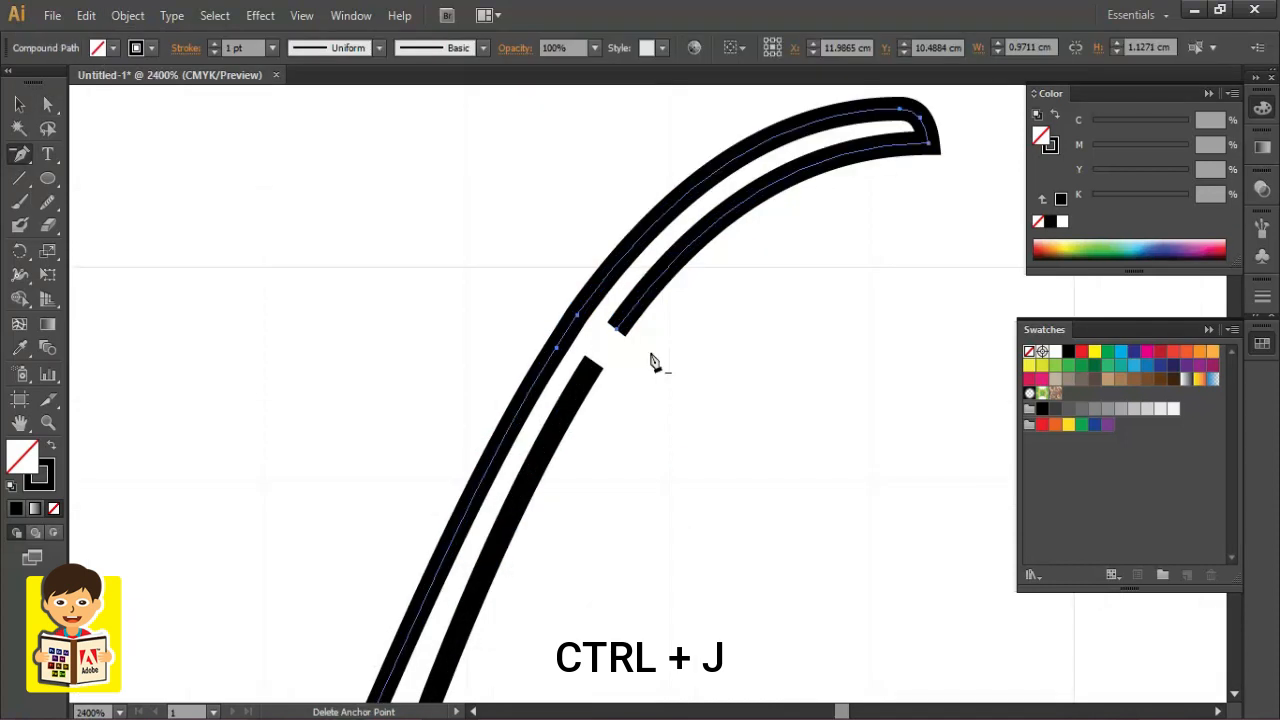
# Join the two right-side endpoints at the upper gap of the curled stroke.
pyautogui.keyDown('ctrl'); pyautogui.click(619, 331); pyautogui.keyUp('ctrl')
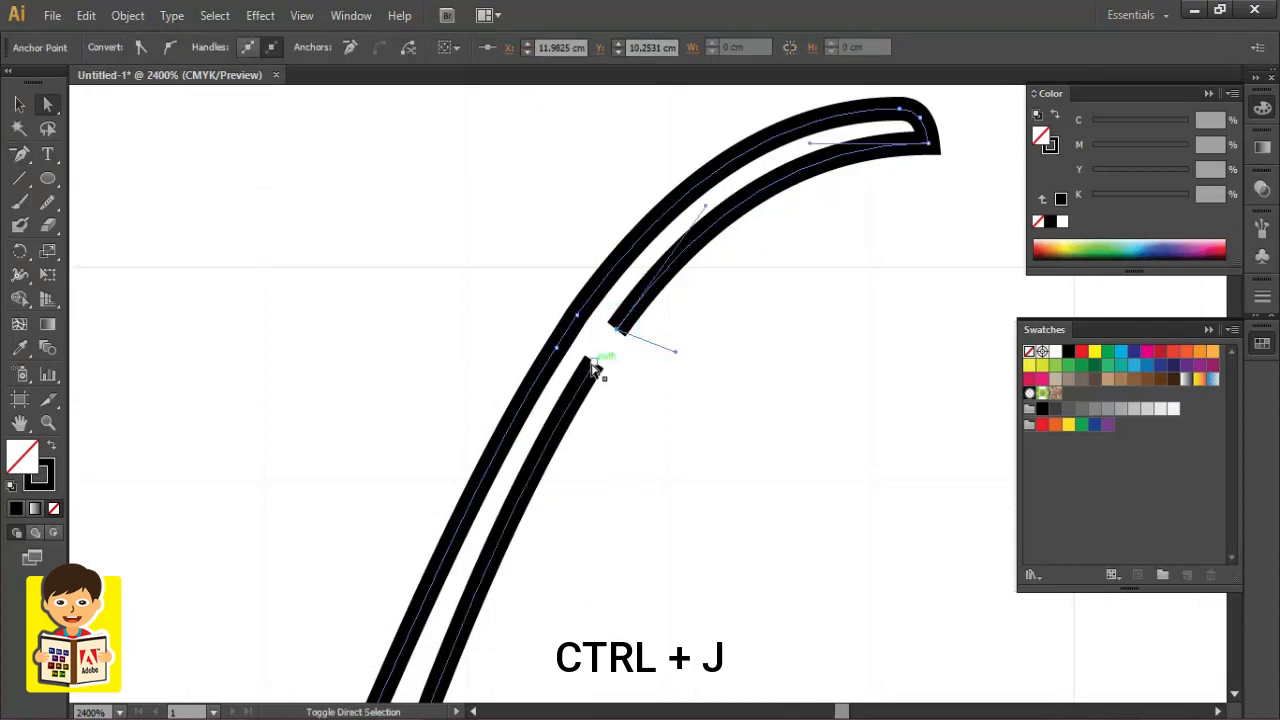
pyautogui.keyDown('ctrl'); pyautogui.keyDown('shift'); pyautogui.click(590, 364); pyautogui.keyUp('shift'); pyautogui.keyUp('ctrl')
pyautogui.click(127, 16)
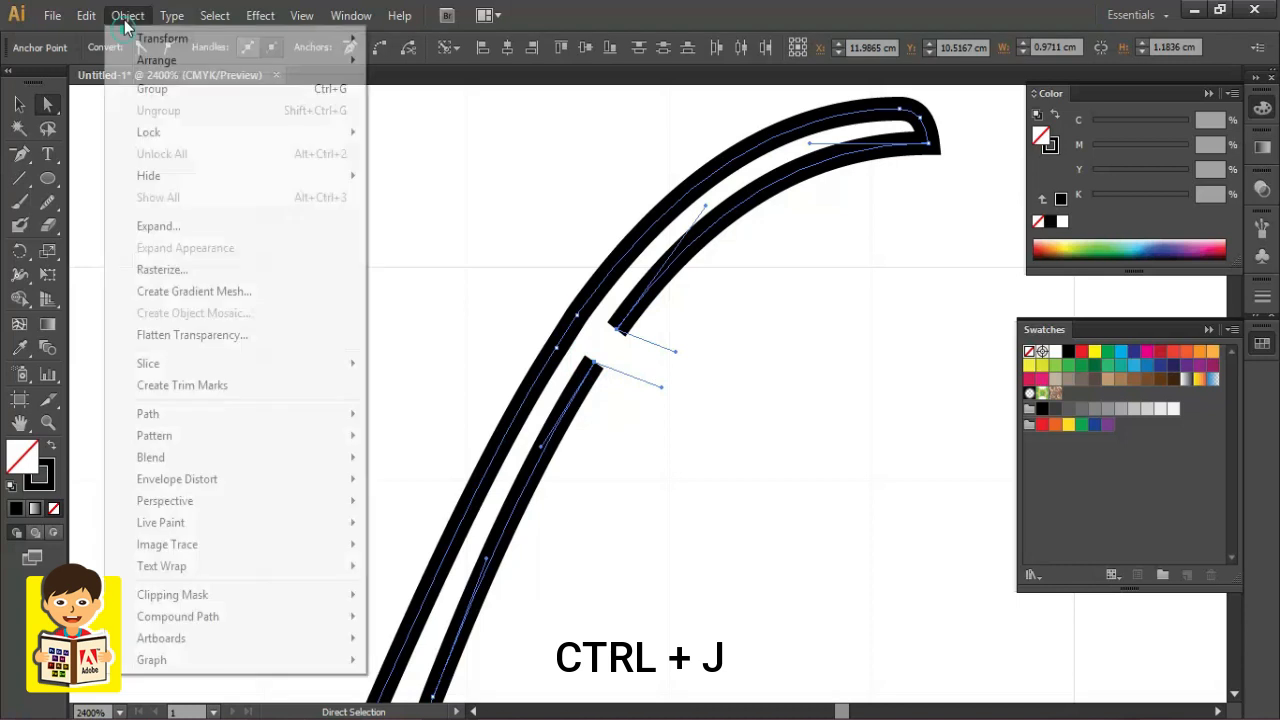
pyautogui.moveTo(198, 415)
pyautogui.click(403, 421)
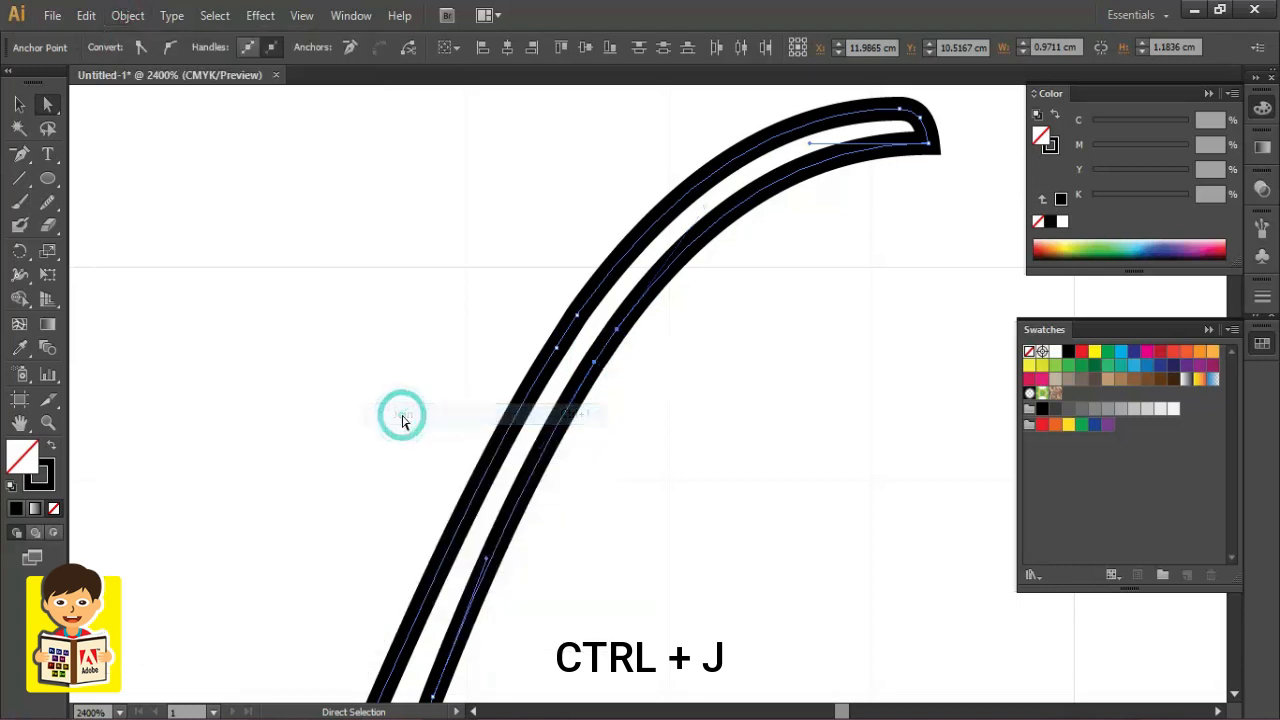
pyautogui.click(658, 446)
# Join the open endpoints at the lower gap of the curled stroke, and swap its black outline back to a black fill.
pyautogui.hotkey('ctrl', '-')
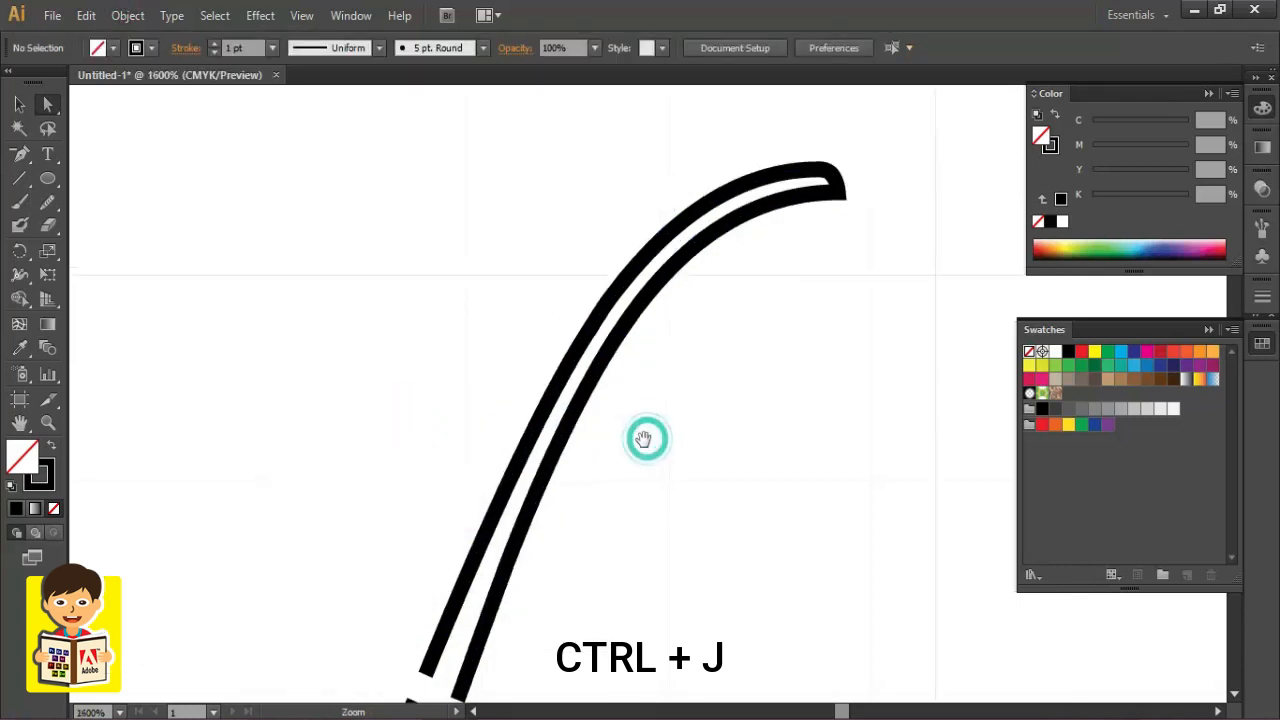
pyautogui.moveTo(646, 440); pyautogui.dragTo(659, 384)
pyautogui.moveTo(651, 457); pyautogui.dragTo(678, 239)
pyautogui.click(451, 441)
pyautogui.click(449, 449)
pyautogui.keyDown('shift'); pyautogui.click(435, 479); pyautogui.keyUp('shift')
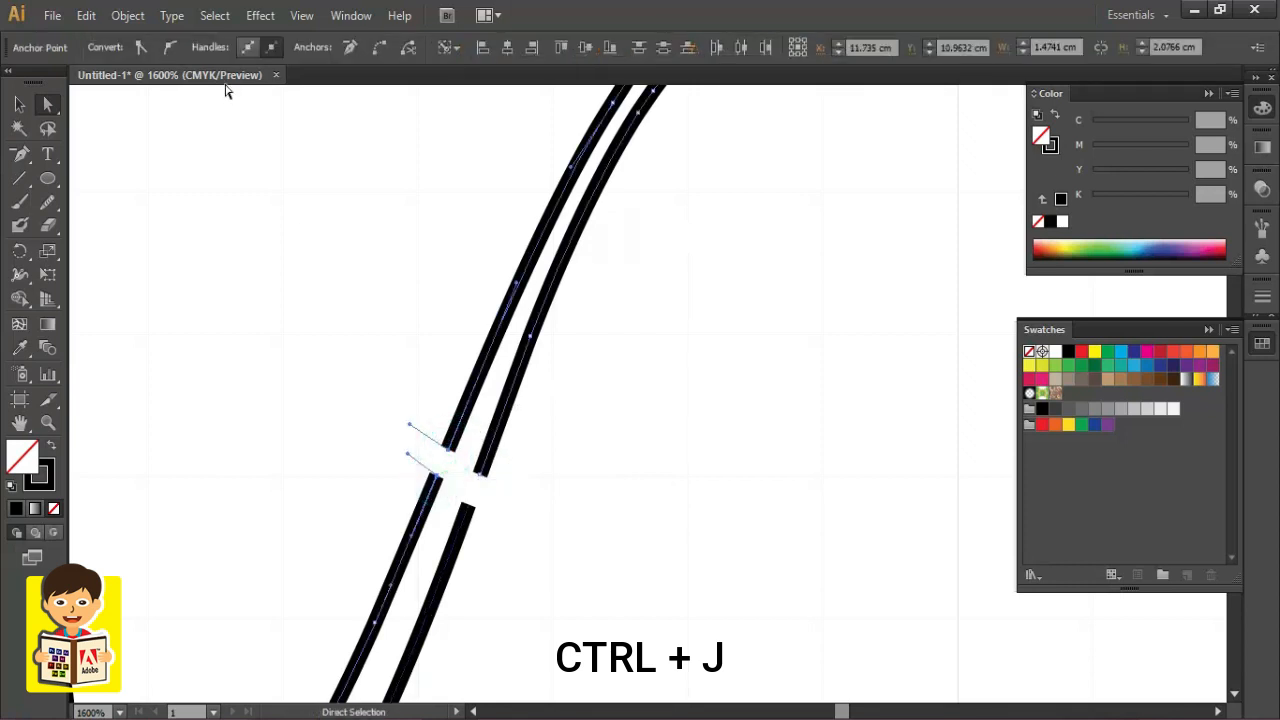
pyautogui.hotkey('ctrl', 'j')
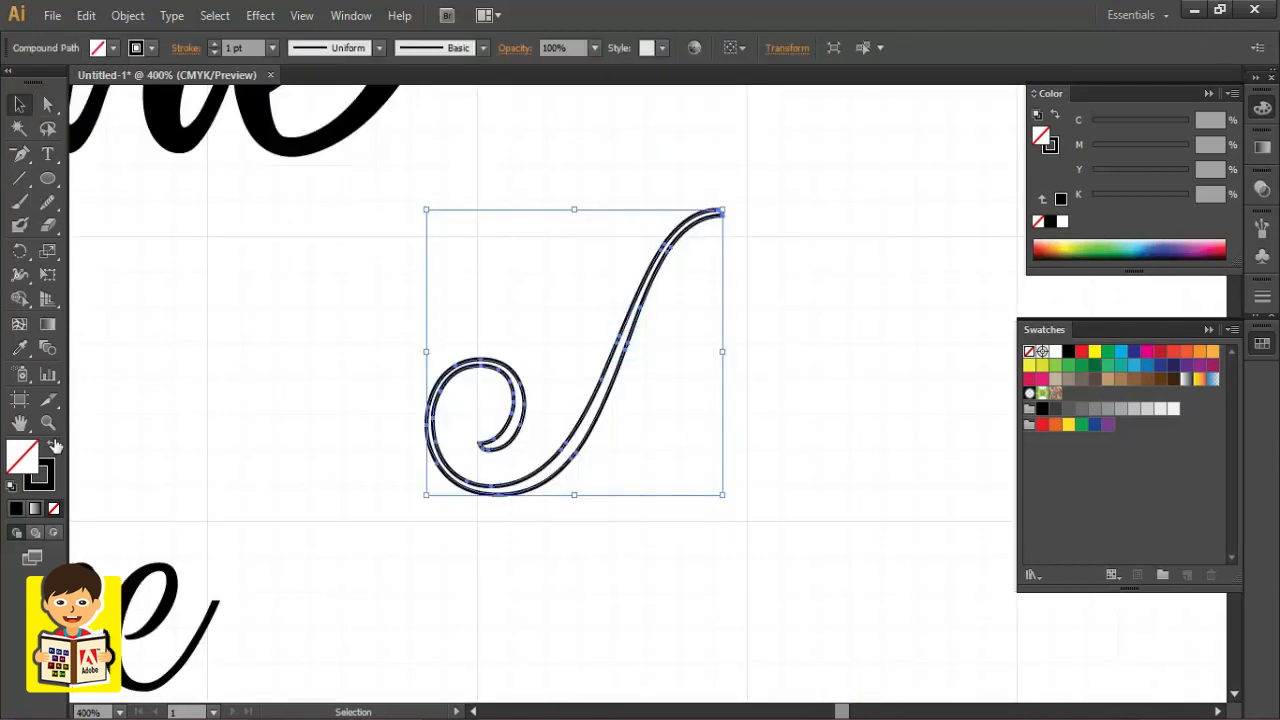
pyautogui.click(55, 446)
pyautogui.click(663, 551)
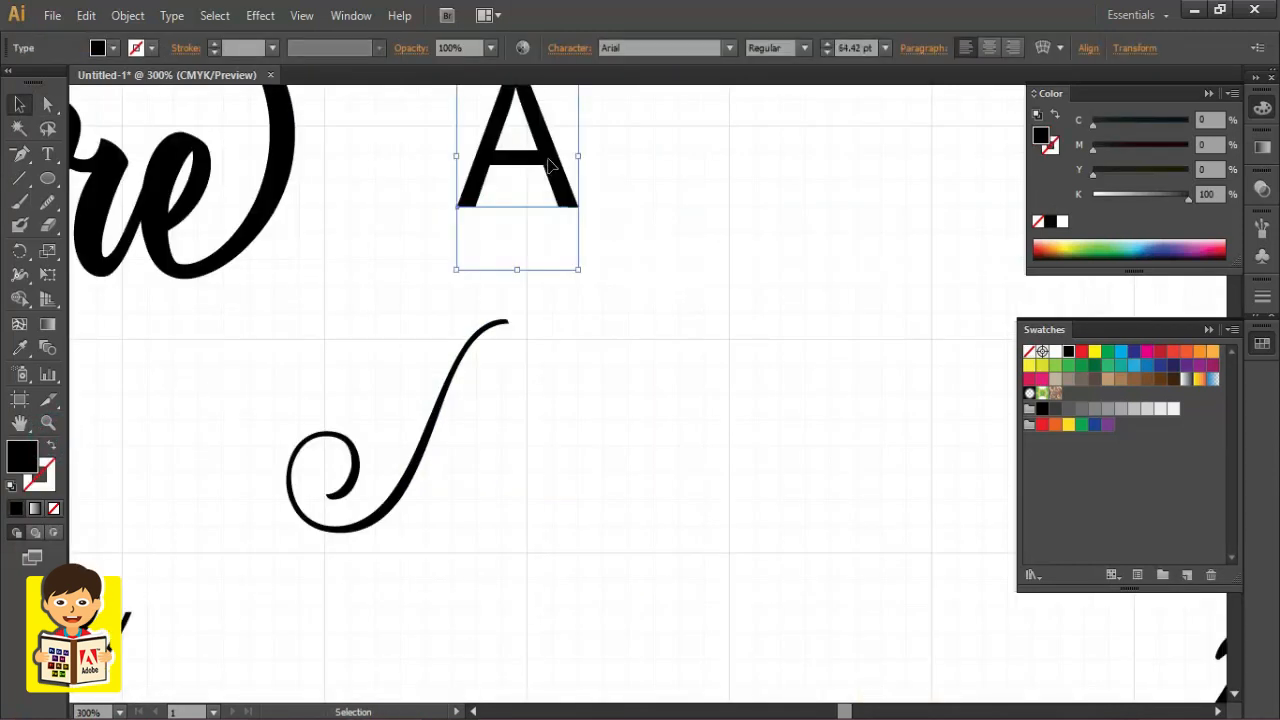
# Lay the Arial letter A over the curled stroke at 96.22 pt and place a vertical guide at its right edge.
pyautogui.moveTo(543, 163); pyautogui.dragTo(467, 477)
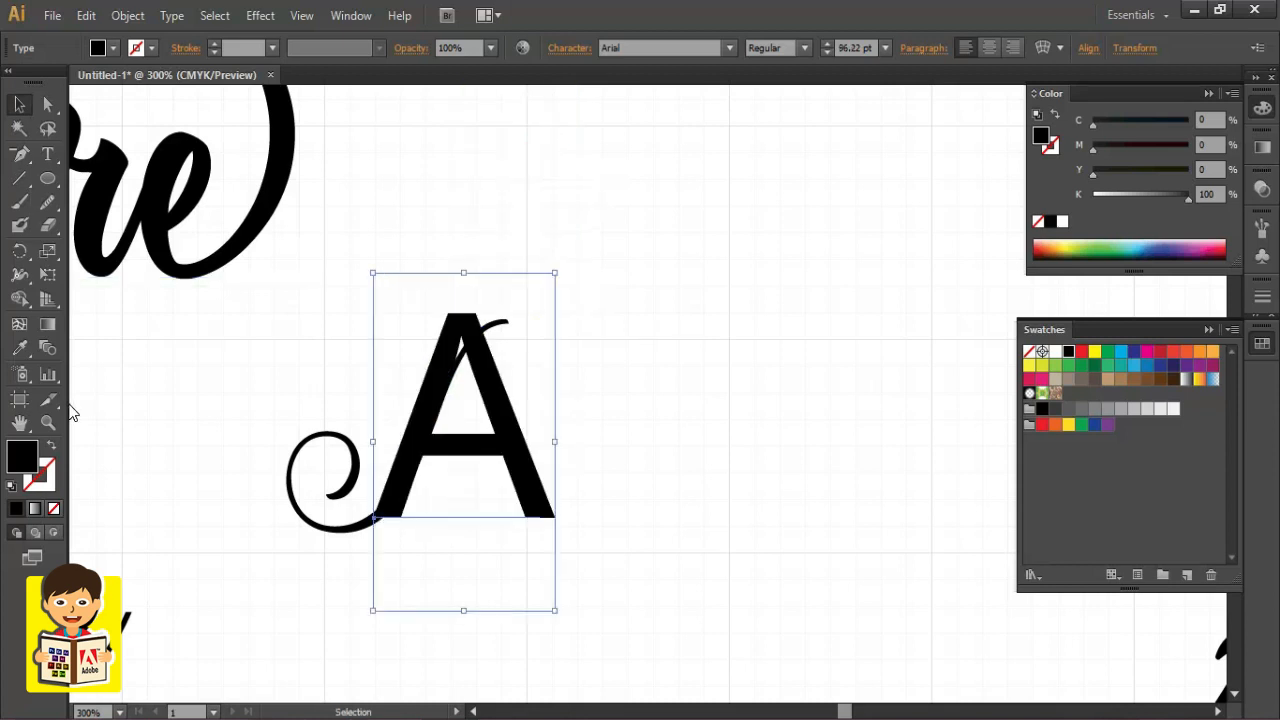
pyautogui.hotkey('ctrl', 'r')
pyautogui.moveTo(75, 412); pyautogui.dragTo(557, 491)
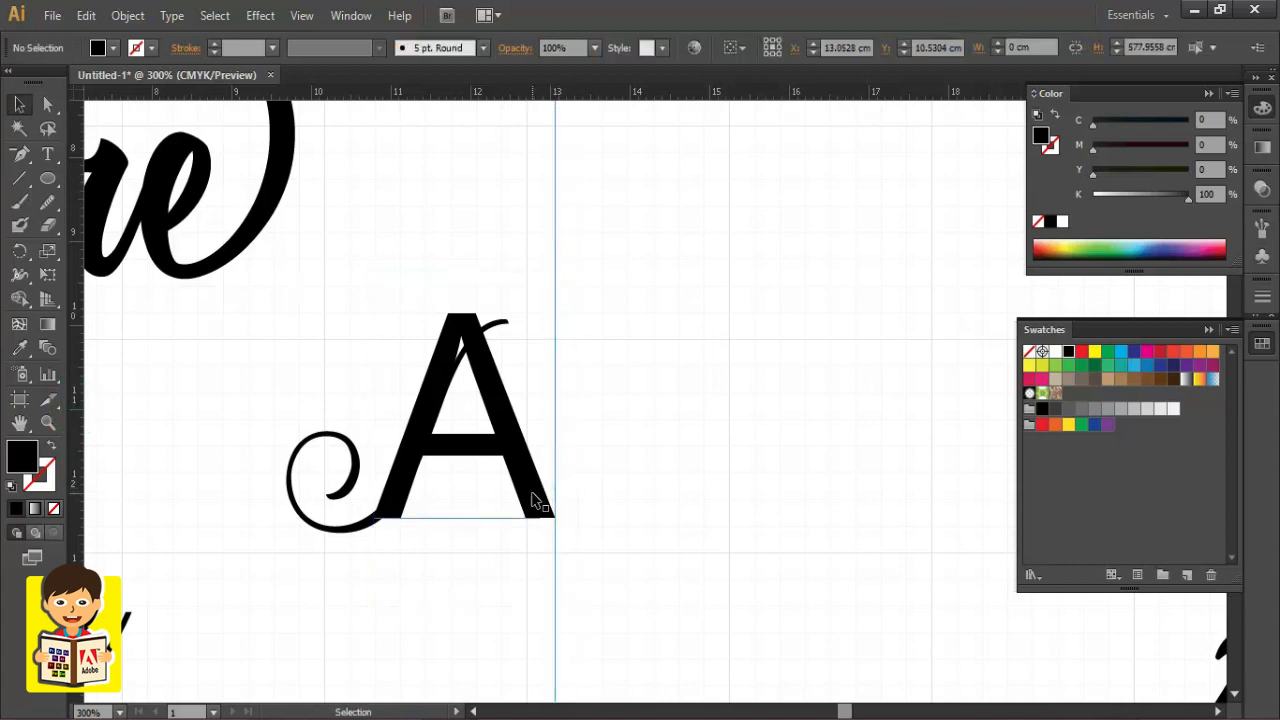
# Delete the Arial reference letter A, keeping the vertical guide and the curled stroke.
pyautogui.click(535, 500)
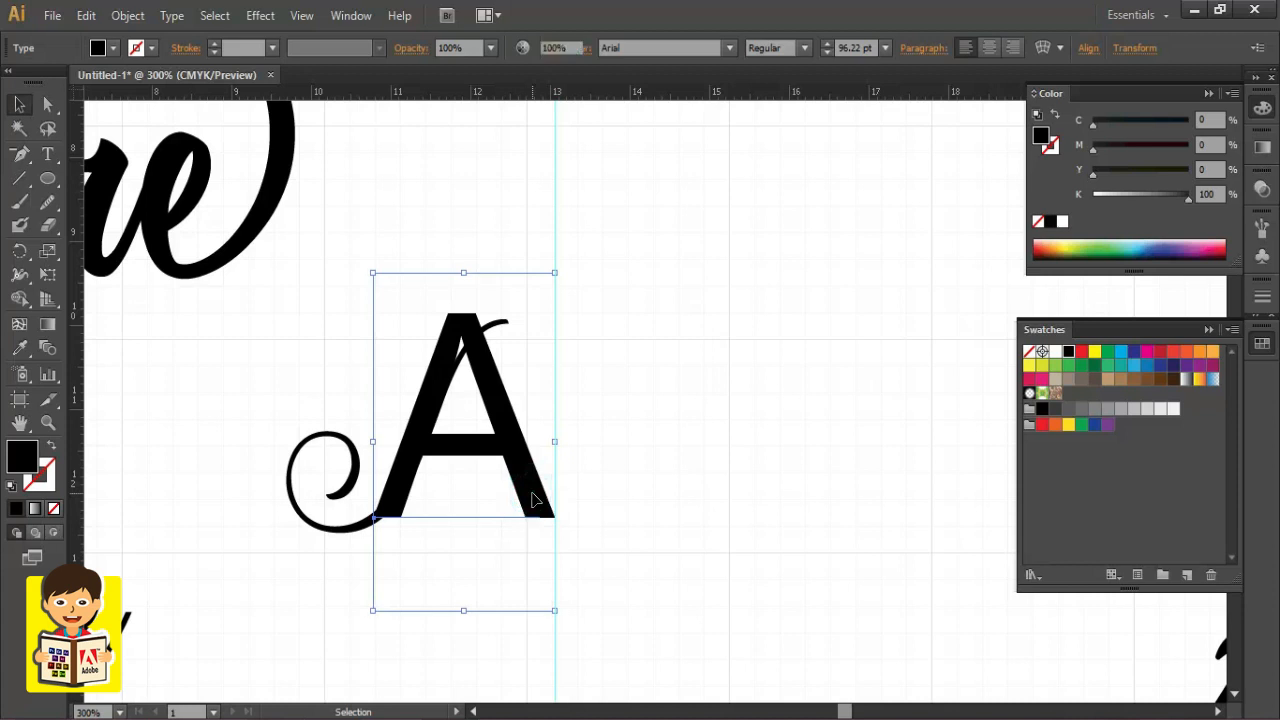
pyautogui.press('Delete')
pyautogui.hotkey('ctrl', 'z')
pyautogui.press('Delete')
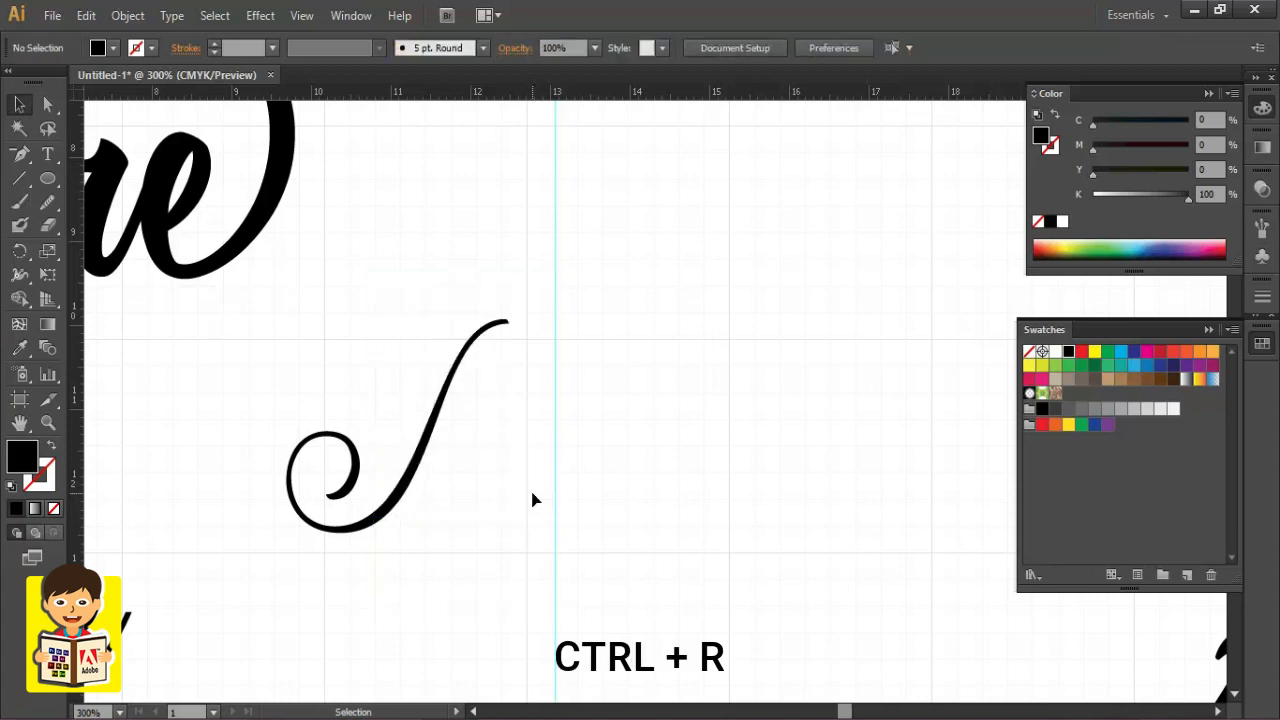
# Thicken the curled stroke with an Offset Path of 0.05 cm using miter joins.
pyautogui.click(440, 400)
pyautogui.click(128, 15)
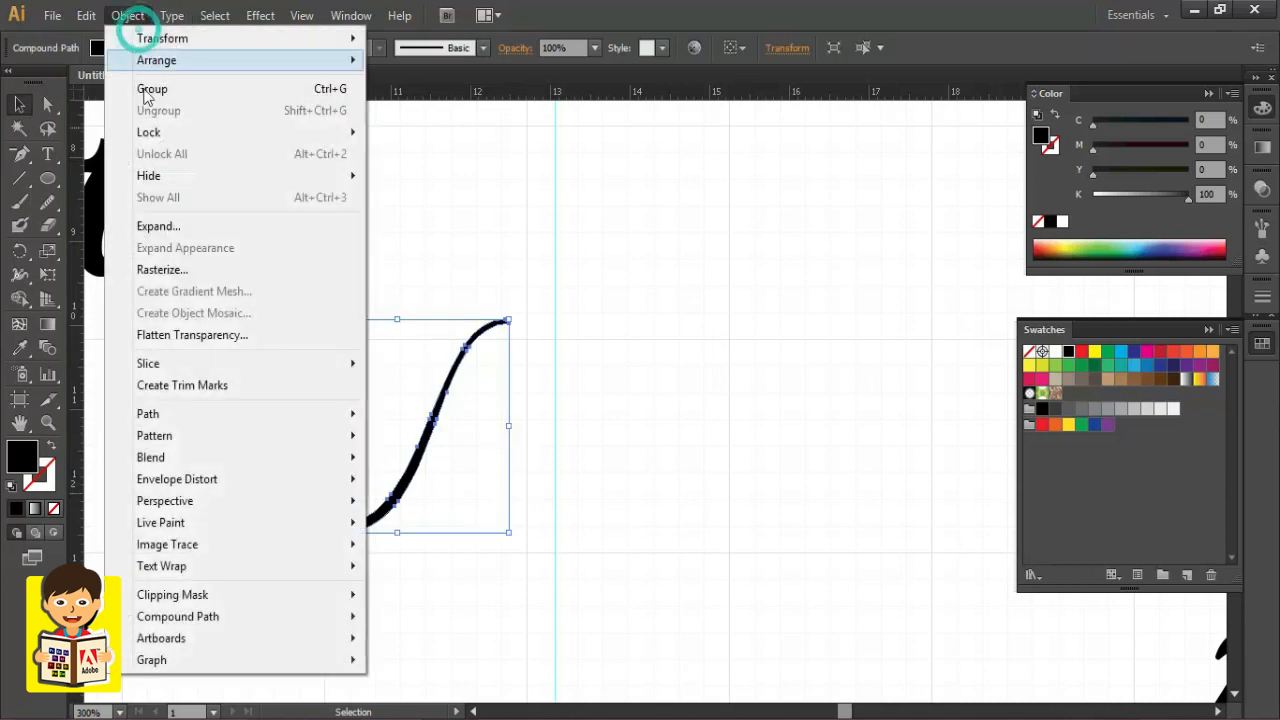
pyautogui.moveTo(195, 414)
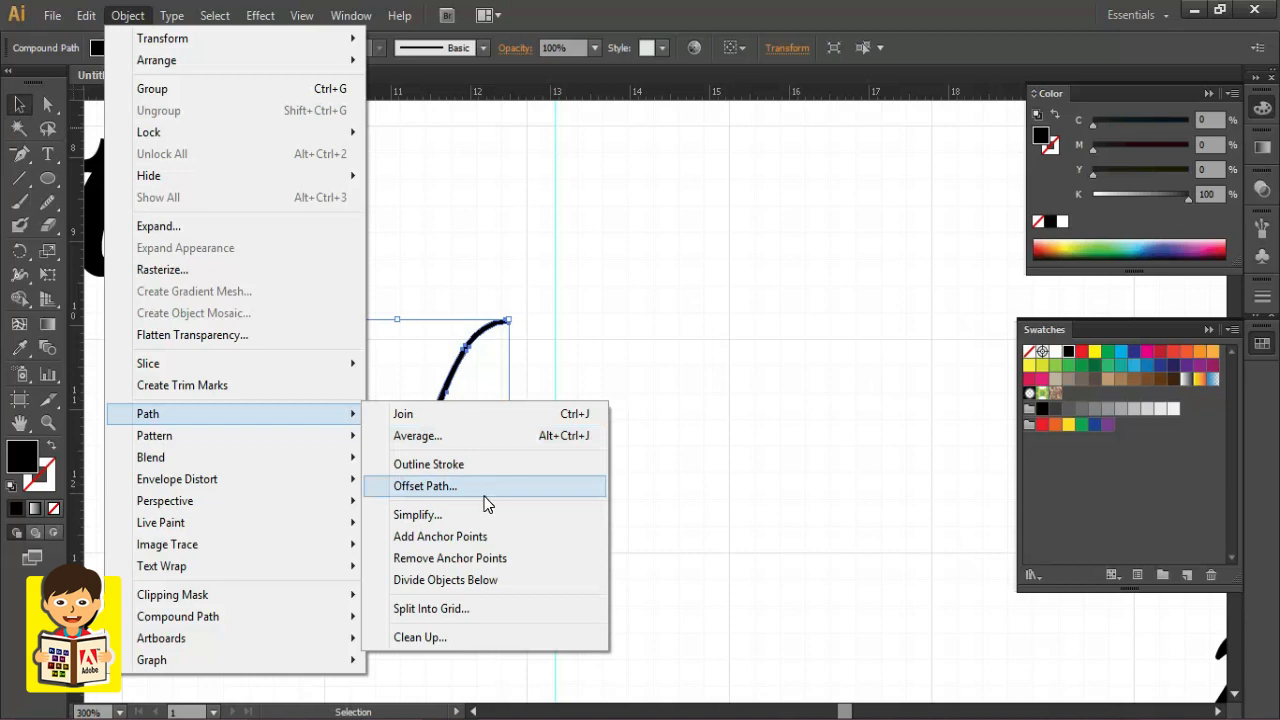
pyautogui.click(483, 486)
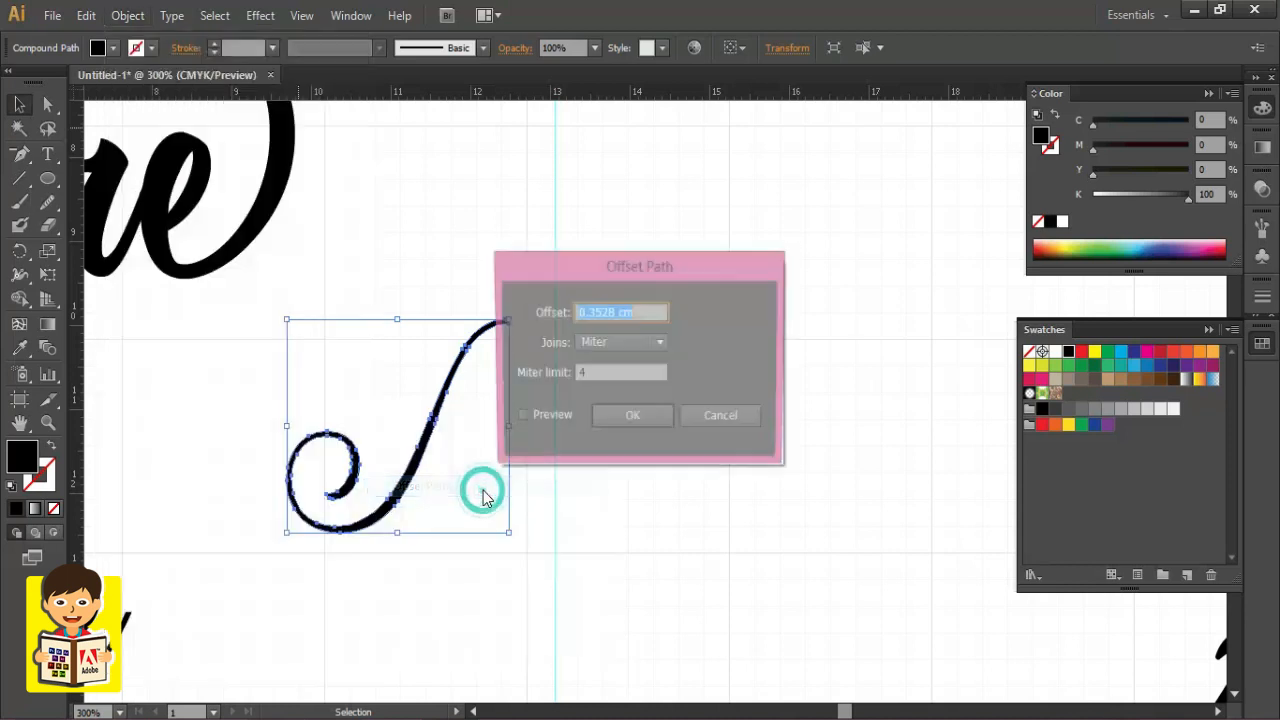
pyautogui.click(519, 418)
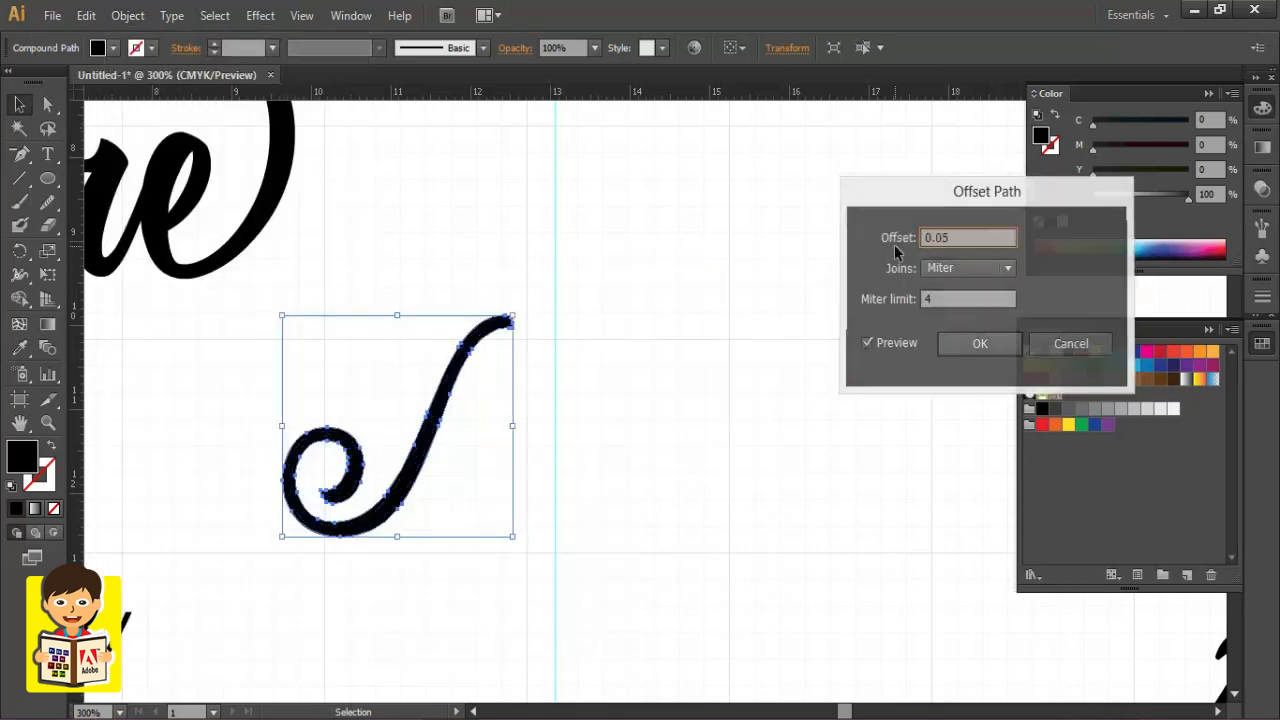
pyautogui.press('Return')
pyautogui.click(613, 365)
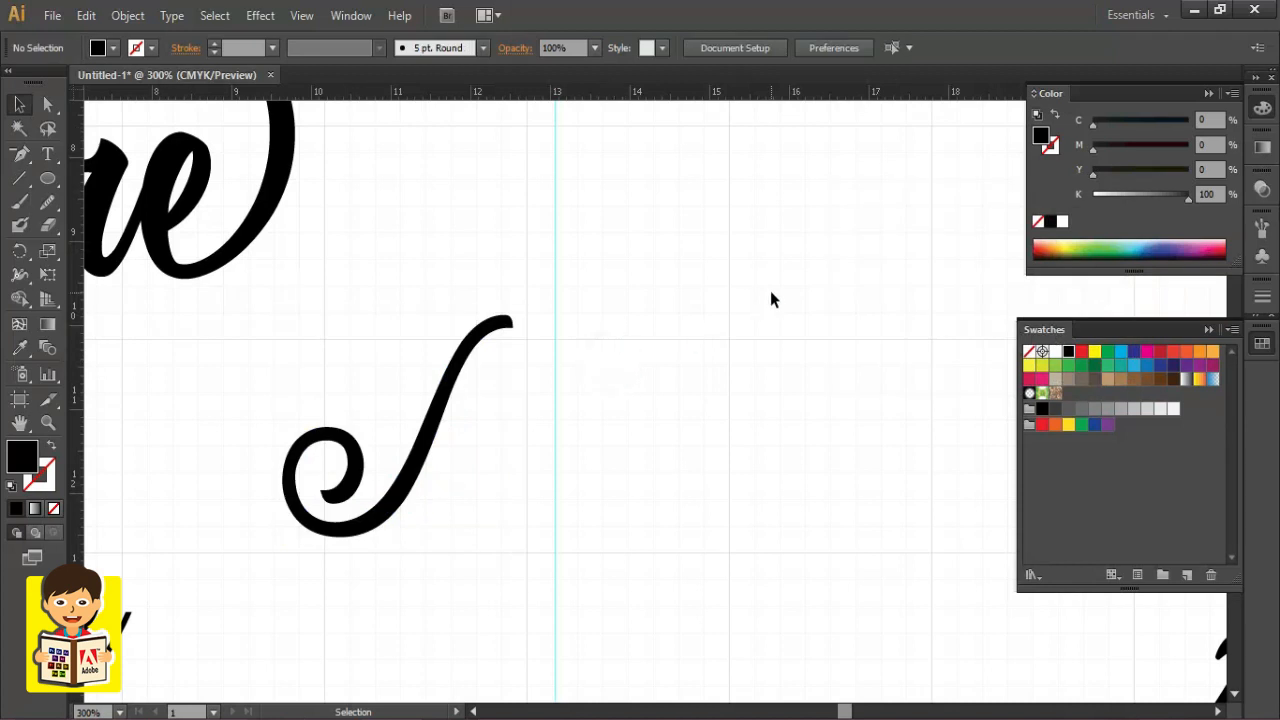
pyautogui.click(486, 346)
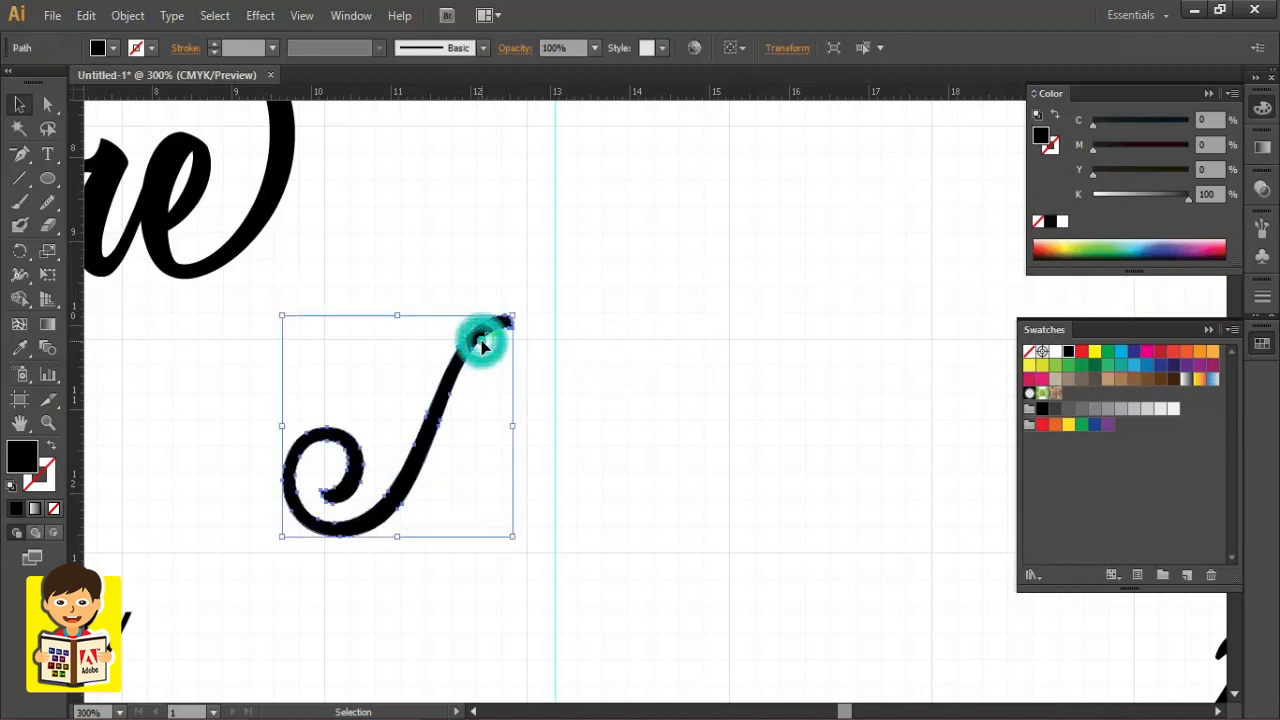
pyautogui.click(648, 300)
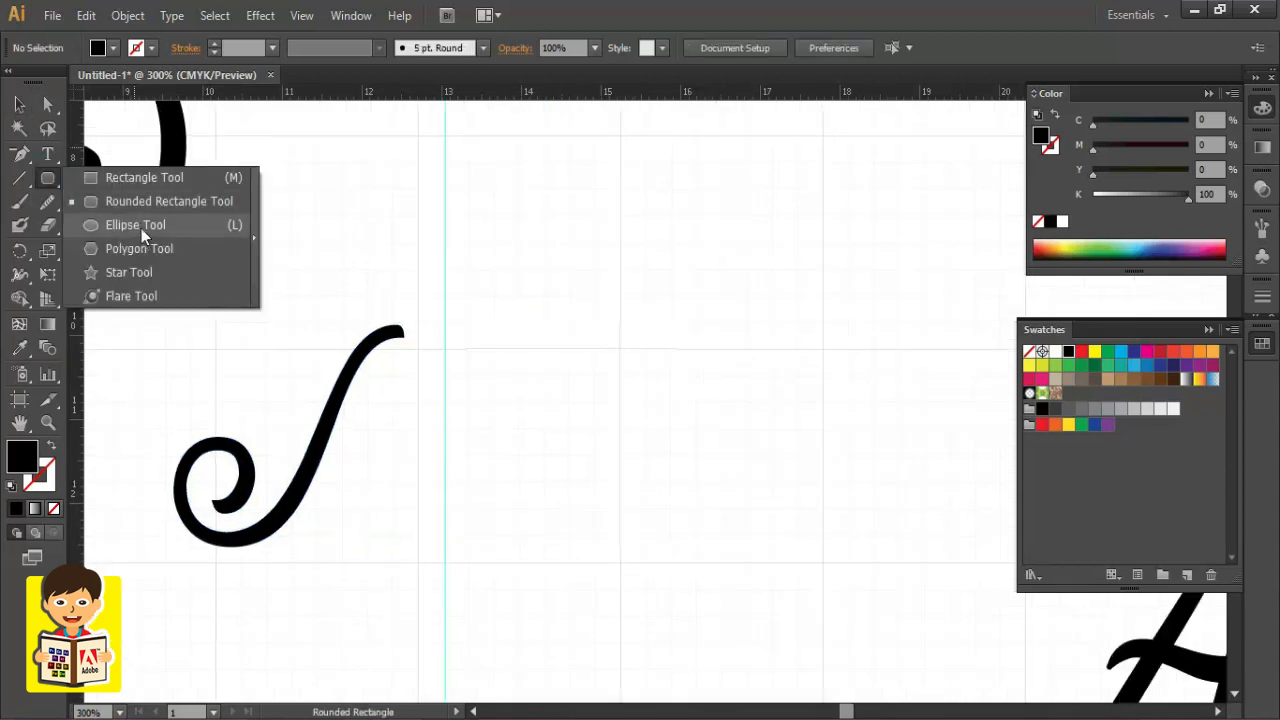
# Draw a tall ellipse about 1.6 by 2.2 cm and move it onto the upper end of the curled stroke.
pyautogui.click(141, 228)
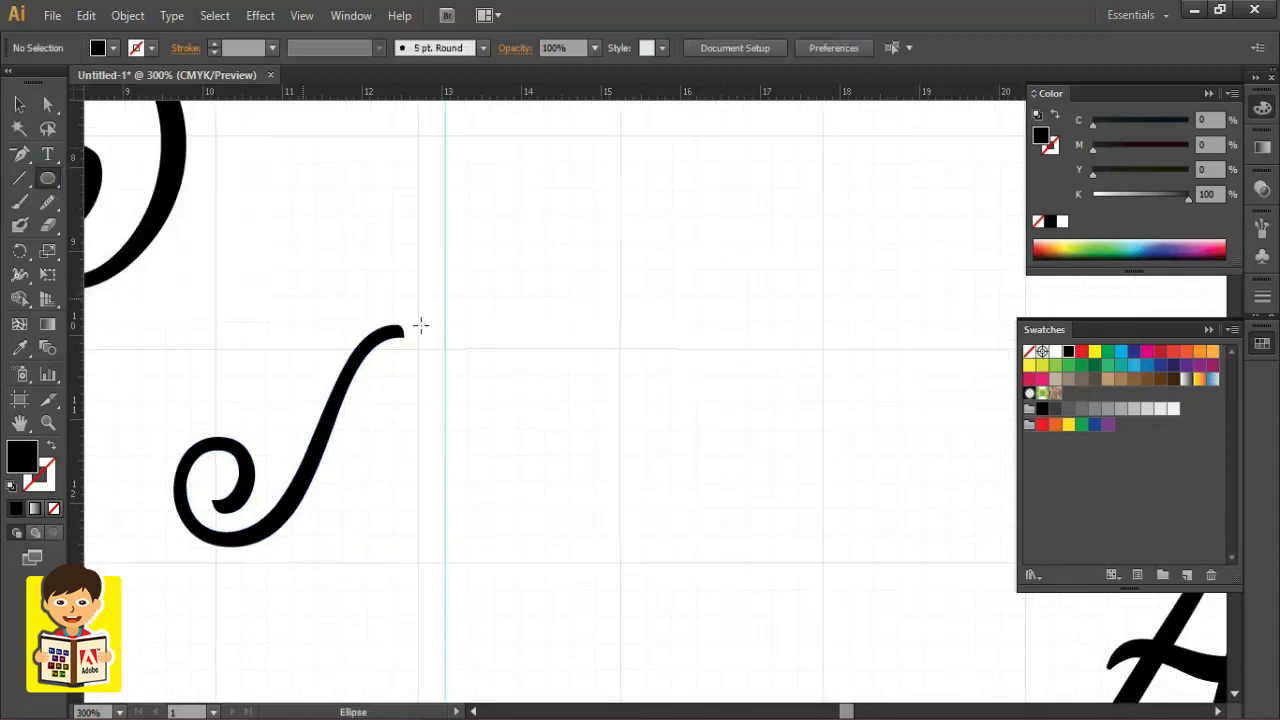
pyautogui.moveTo(425, 340); pyautogui.dragTo(554, 518)
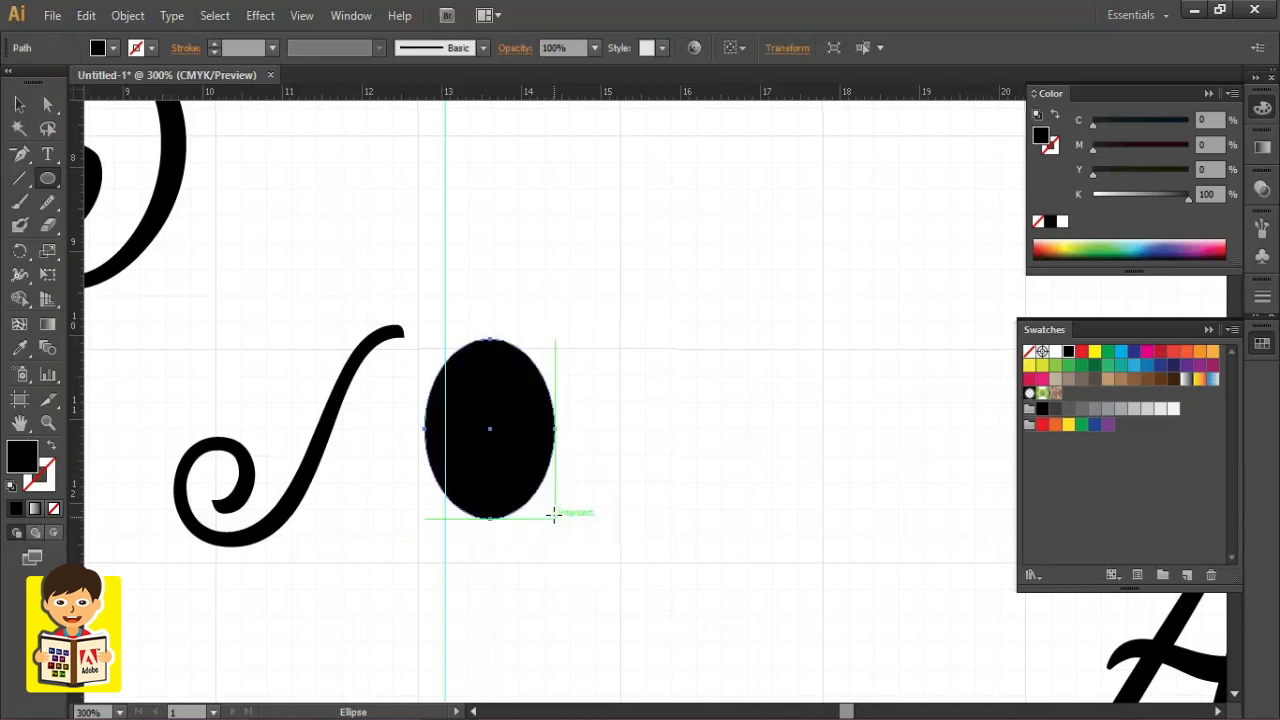
pyautogui.click(19, 104)
pyautogui.moveTo(517, 406); pyautogui.dragTo(440, 400)
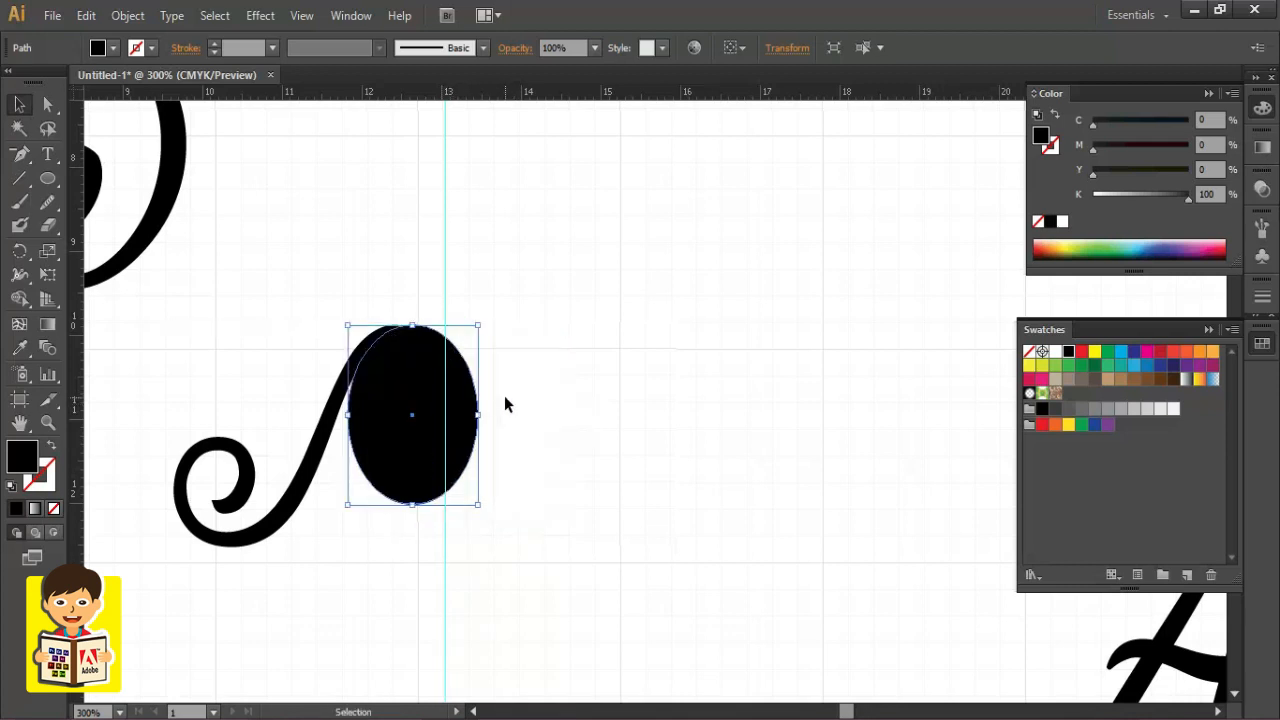
# Move the ellipse away from the curled stroke, duplicate it directly below, and stretch the duplicate taller.
pyautogui.moveTo(407, 370); pyautogui.dragTo(586, 284)
pyautogui.moveTo(591, 336); pyautogui.dragTo(586, 491)
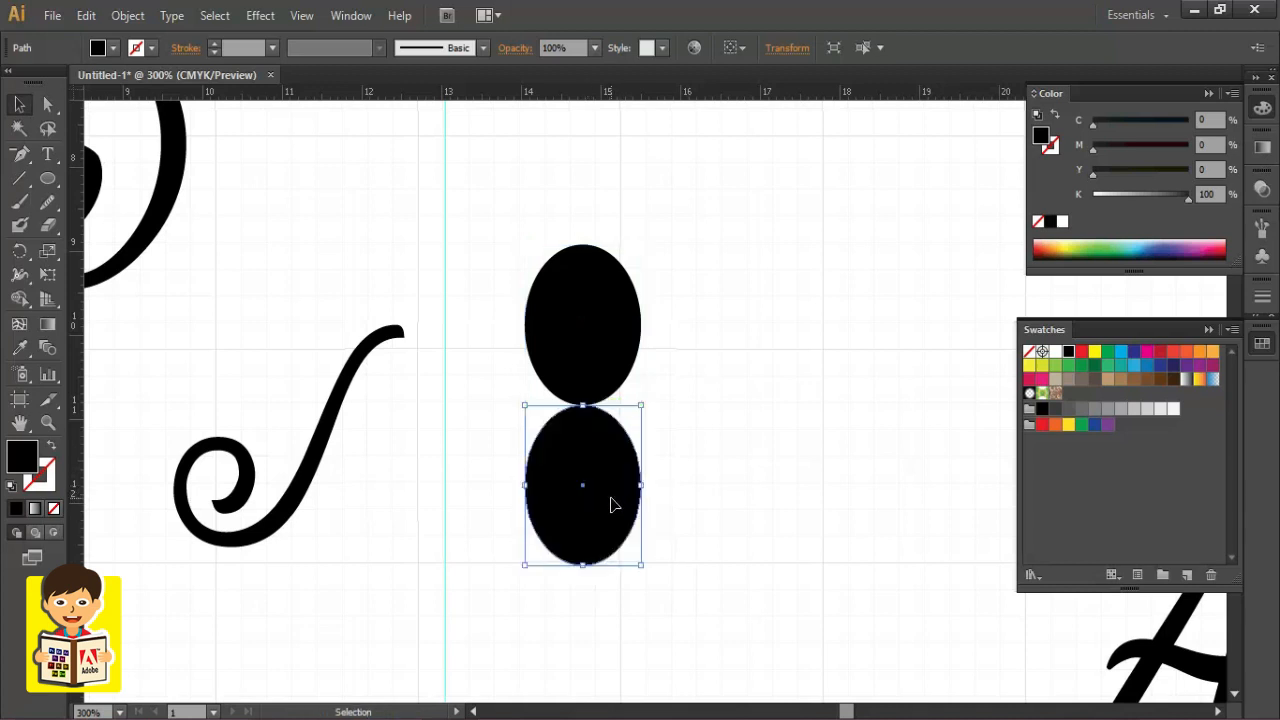
pyautogui.moveTo(582, 565); pyautogui.dragTo(592, 634)
# Scale the lower ellipse's side anchor points horizontally toward its centre to form a narrow waist.
pyautogui.press('a')
pyautogui.moveTo(504, 497); pyautogui.dragTo(674, 537)
pyautogui.moveTo(47, 250); pyautogui.dragTo(136, 253)
pyautogui.moveTo(651, 514); pyautogui.dragTo(592, 524)
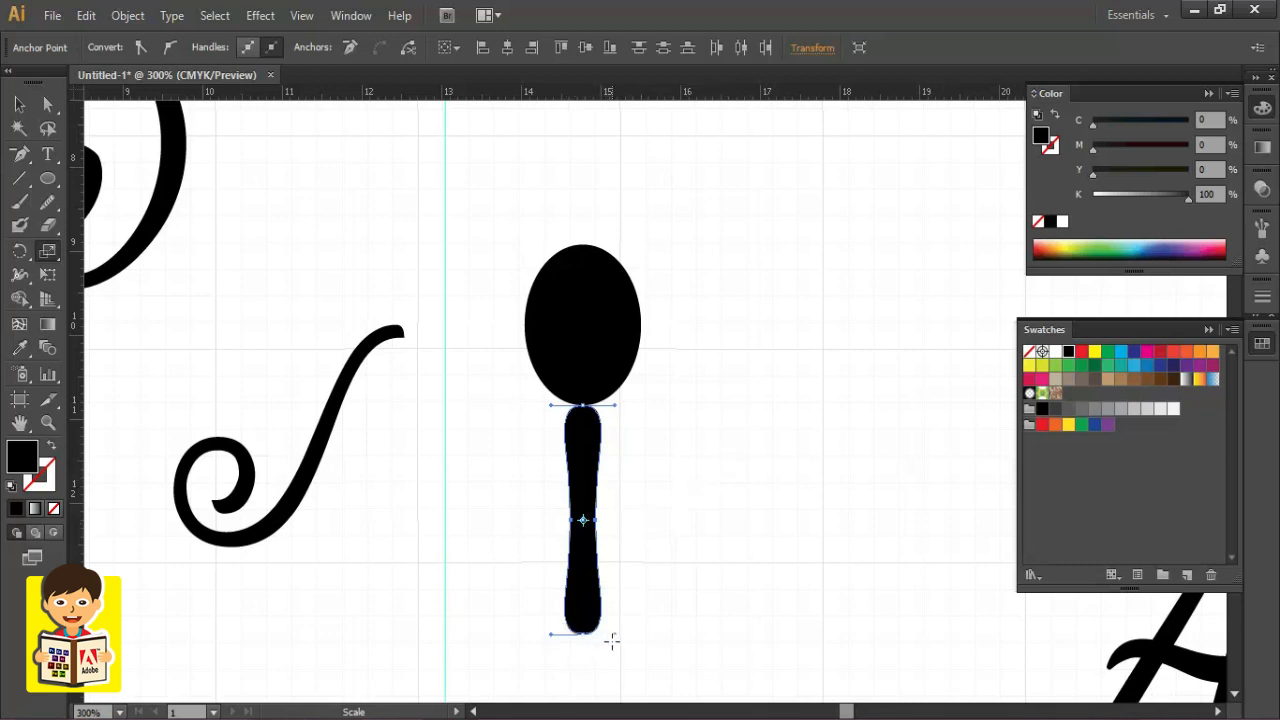
# Extend the bottom anchor's handles outward on both sides to flare the base of the waisted shape.
pyautogui.press('v')
pyautogui.press('a')
pyautogui.moveTo(615, 641); pyautogui.dragTo(655, 632)
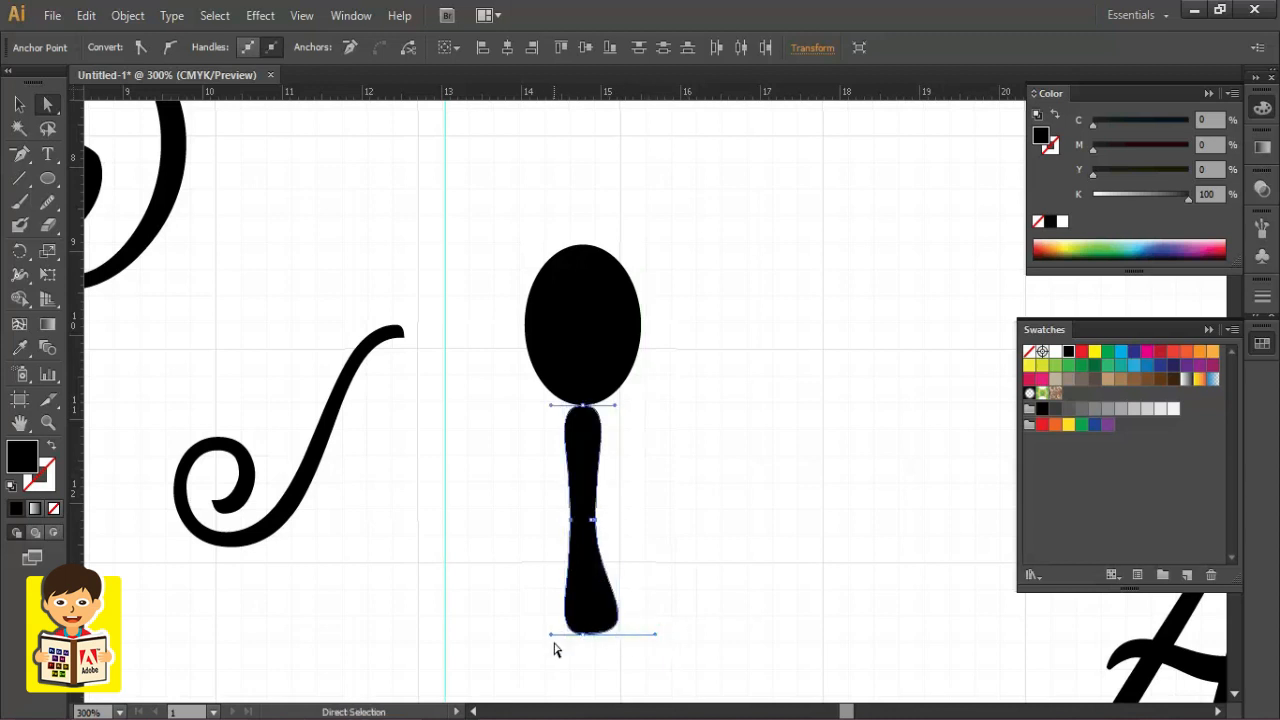
pyautogui.click(301, 15)
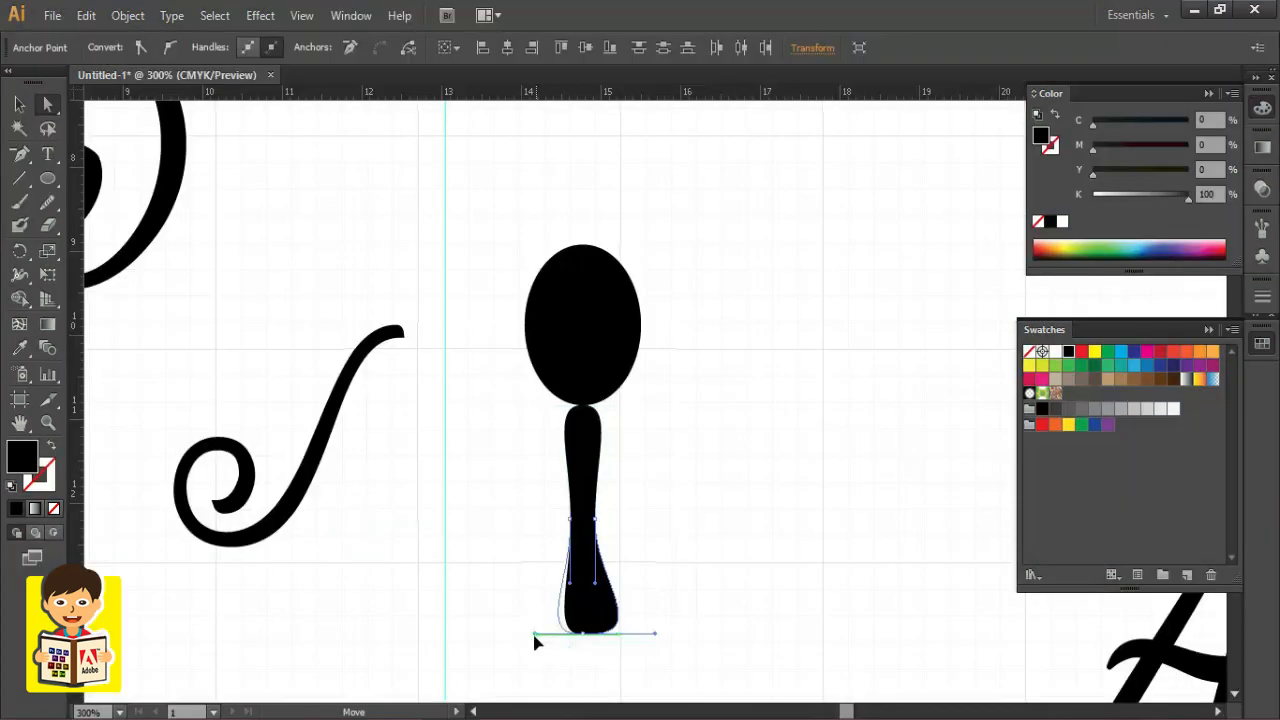
pyautogui.moveTo(534, 641); pyautogui.dragTo(508, 634)
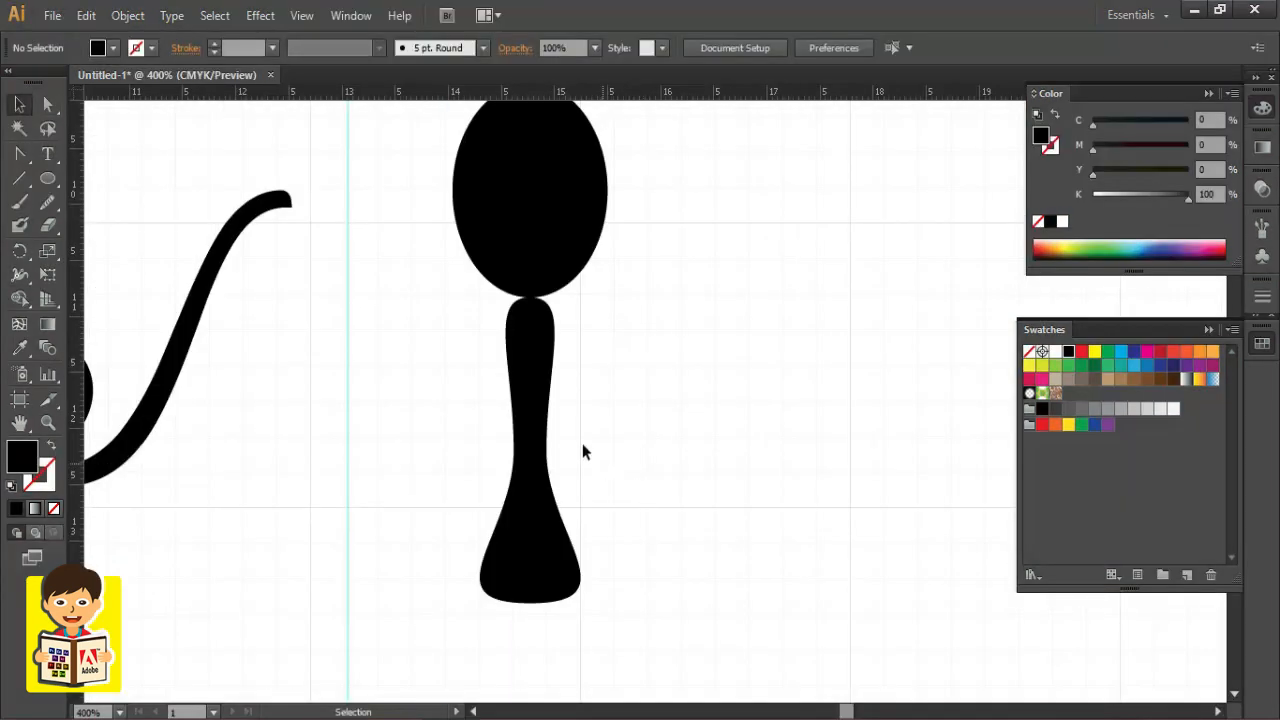
# Turn the waisted shape into an unfilled black outline, raise its top into the ellipse, and slim its waist and base.
pyautogui.click(535, 380)
pyautogui.click(49, 443)
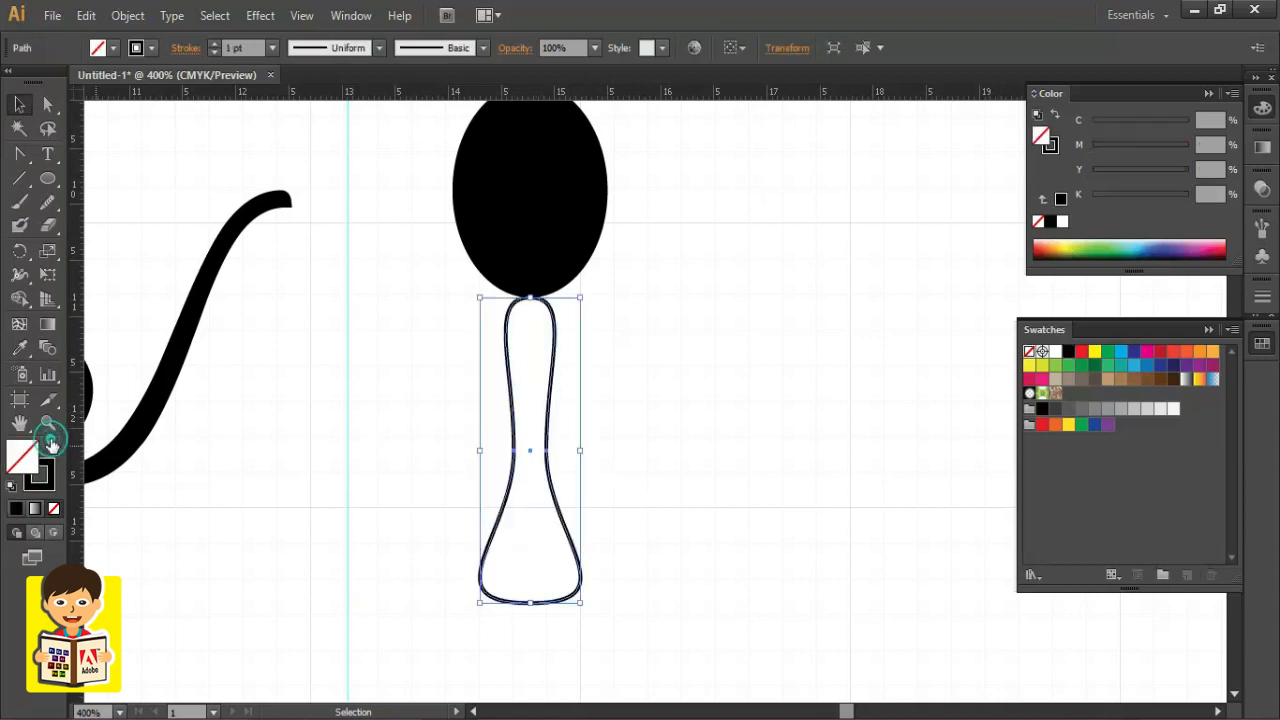
pyautogui.moveTo(530, 297); pyautogui.dragTo(537, 267)
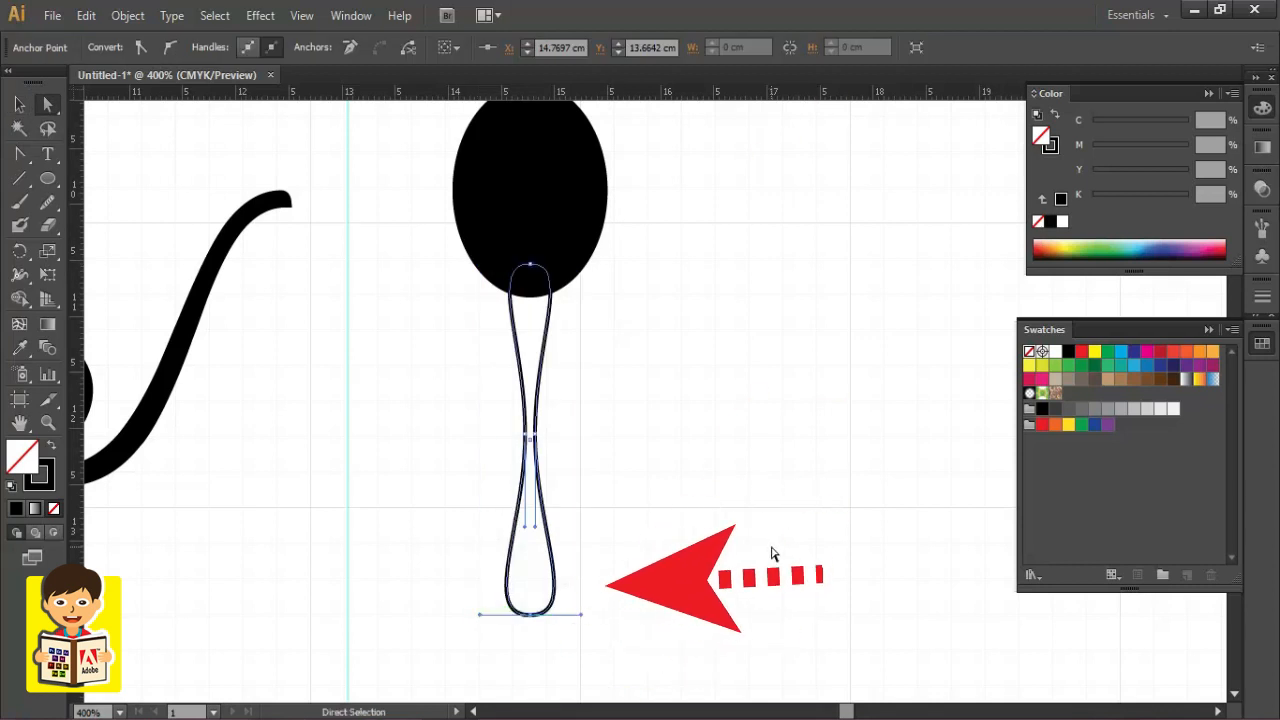
pyautogui.click(734, 472)
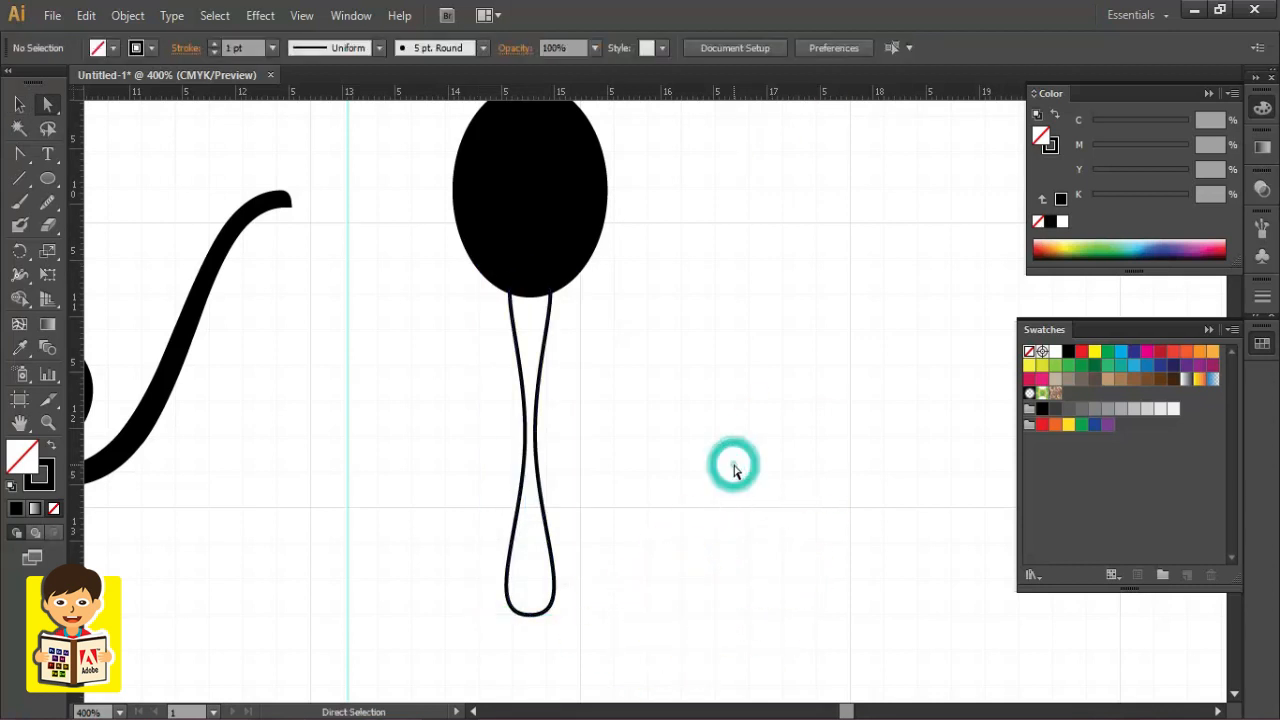
# Place the thin version of the curled stroke on the empty area beside the ellipse and its outlined handle.
pyautogui.click(290, 370)
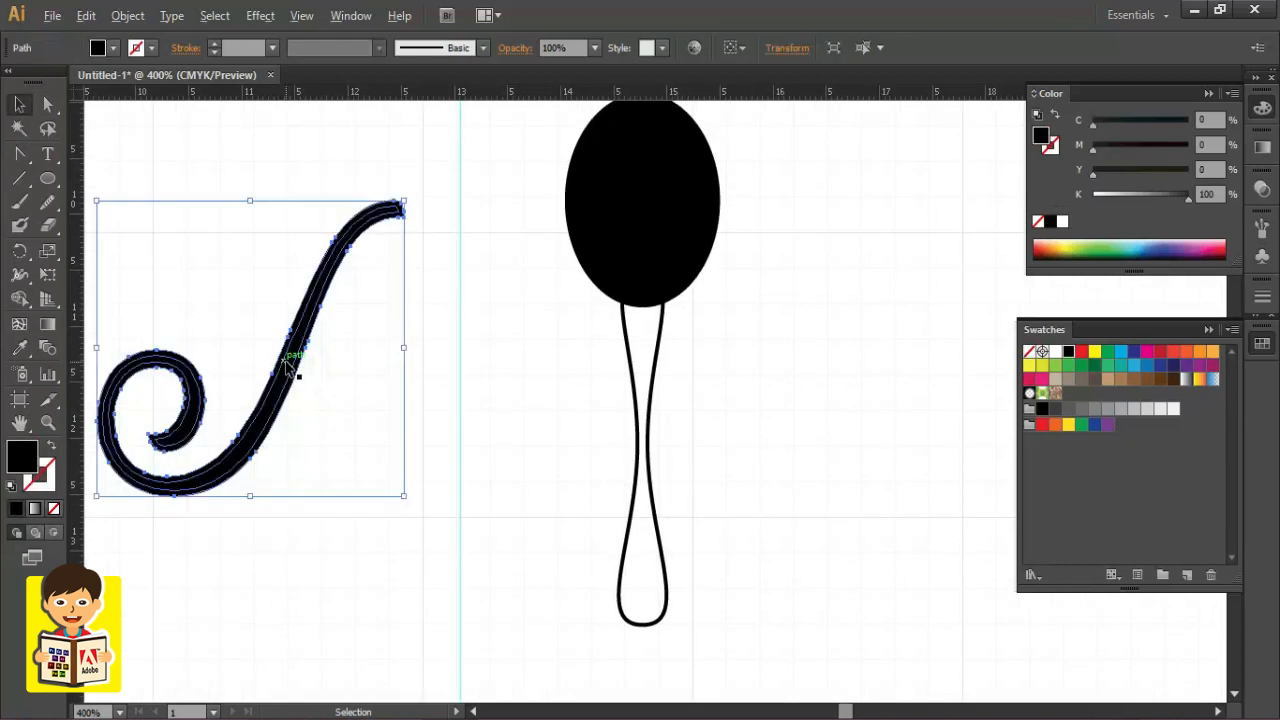
pyautogui.moveTo(290, 370); pyautogui.dragTo(910, 403)
pyautogui.moveTo(857, 526); pyautogui.dragTo(566, 528)
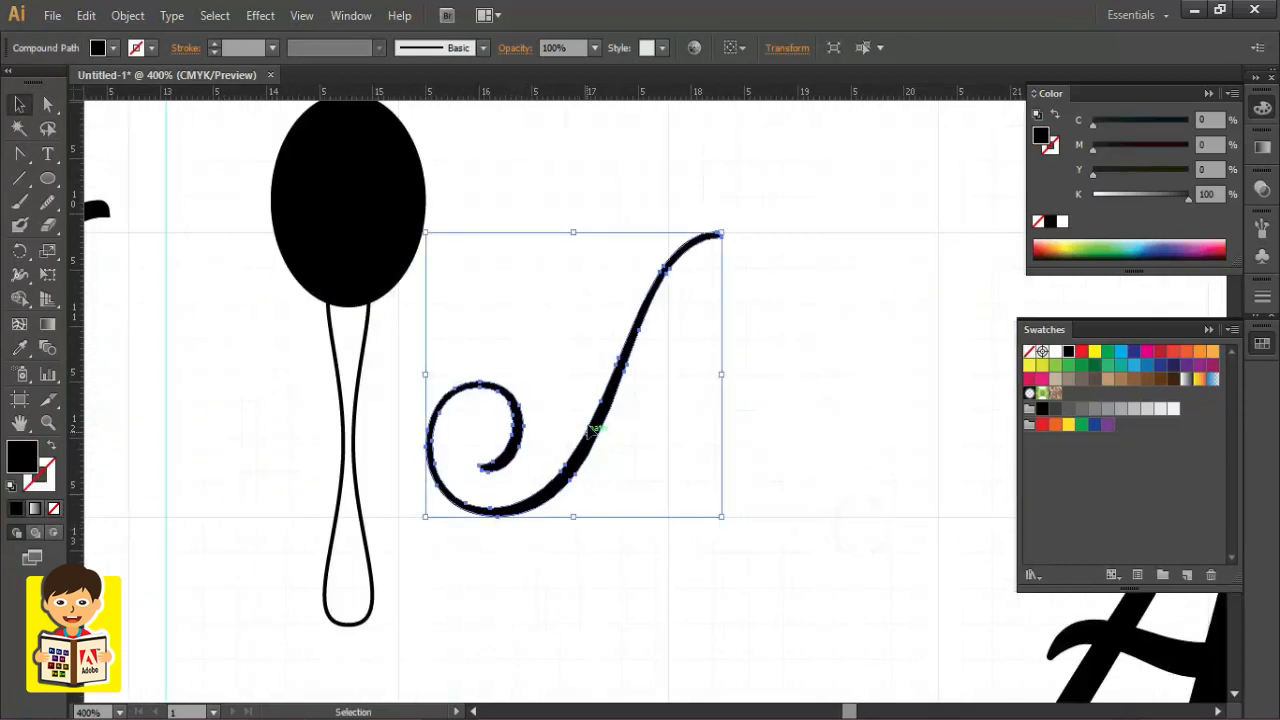
pyautogui.moveTo(594, 425); pyautogui.dragTo(768, 395)
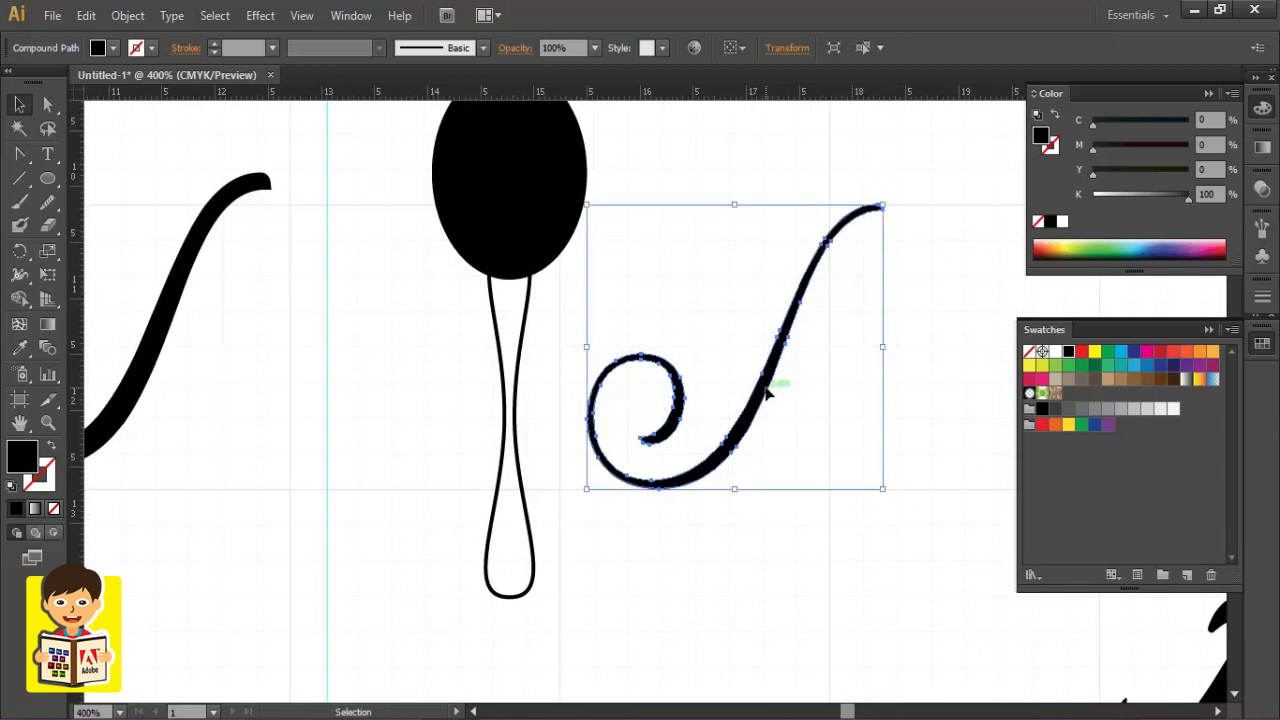
# Delete the long tail and lower bend anchors of the thin curled stroke, keeping only its round curl.
pyautogui.click(47, 104)
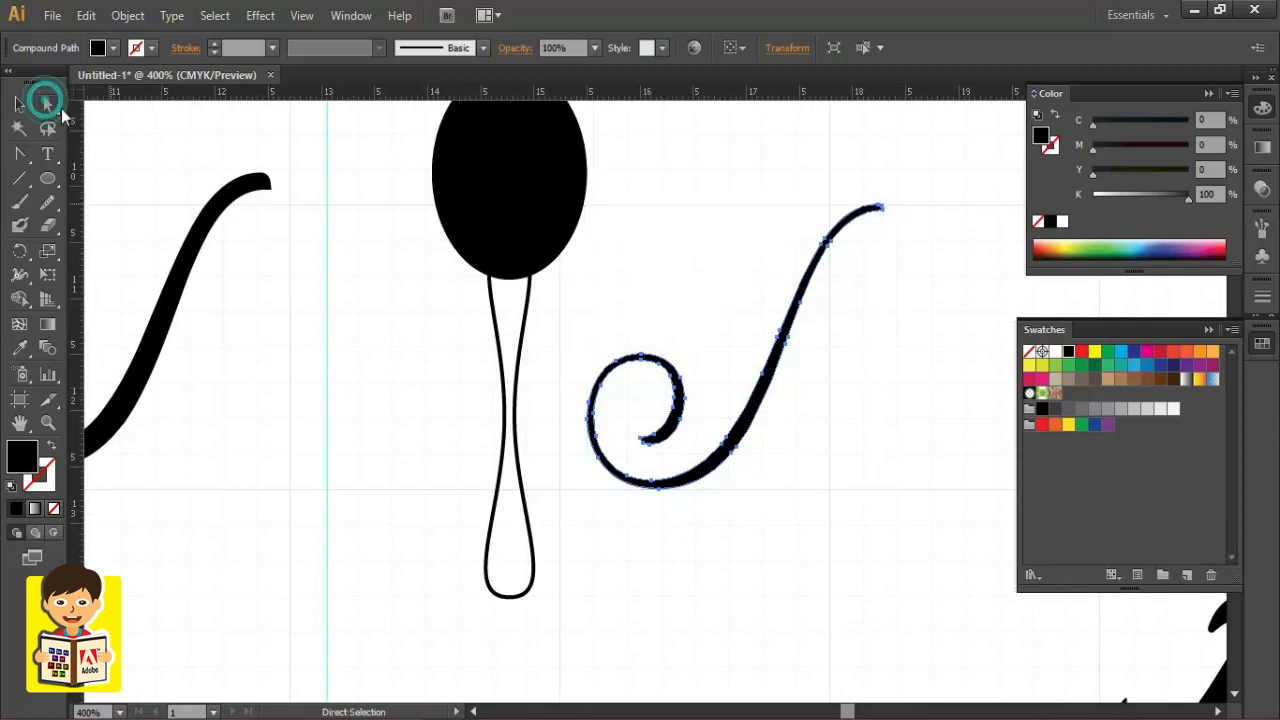
pyautogui.moveTo(913, 178); pyautogui.dragTo(713, 501)
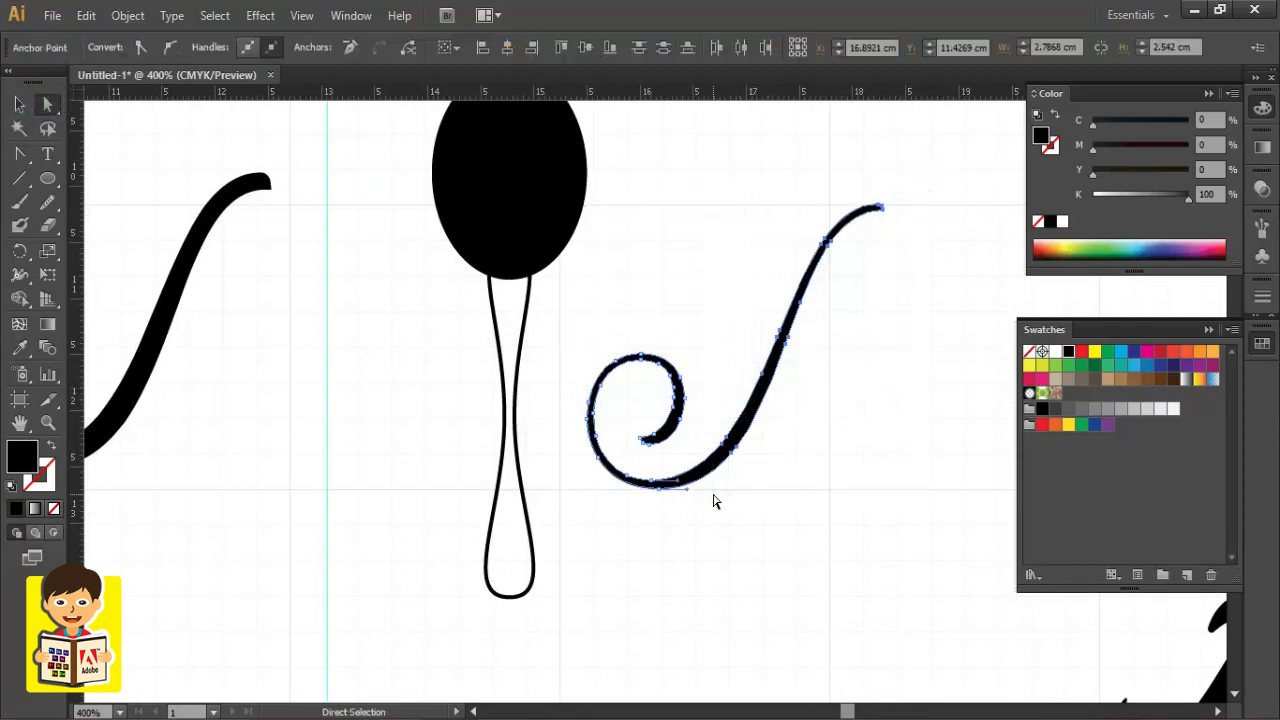
pyautogui.press('Delete')
pyautogui.moveTo(715, 445); pyautogui.dragTo(618, 516)
pyautogui.press('Delete')
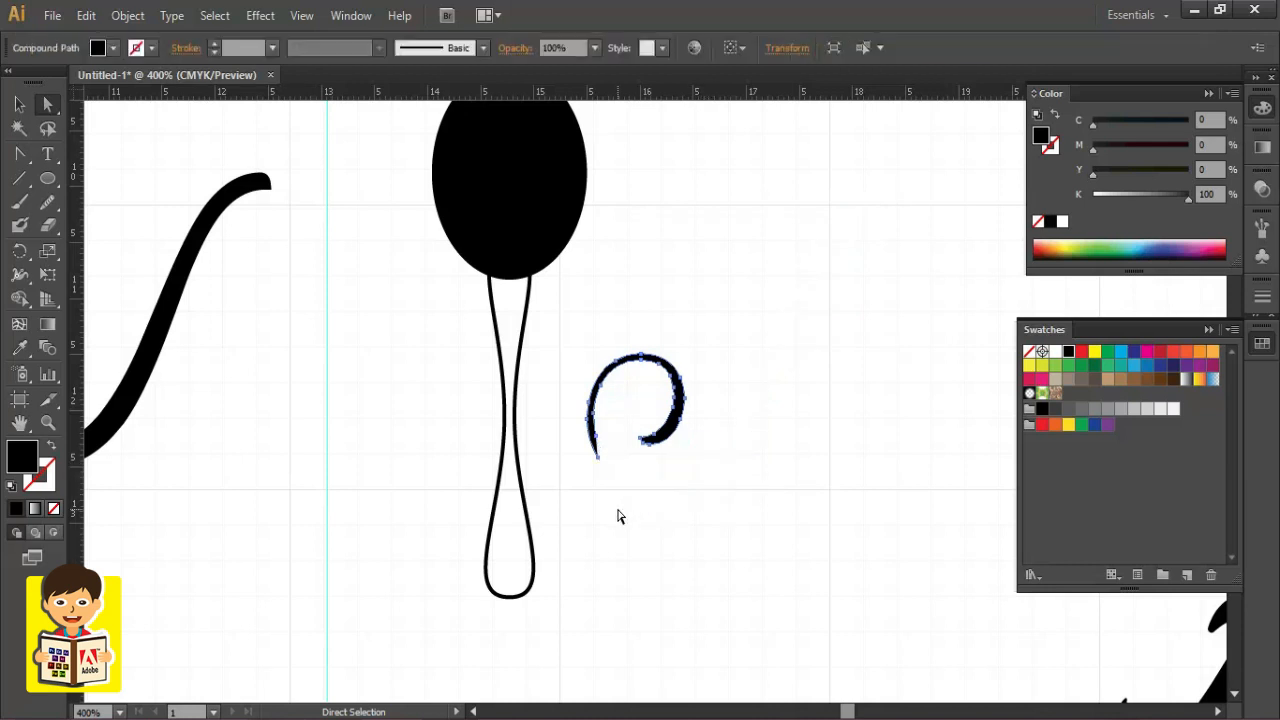
# Draw a small rectangle over the curl's thin end and subtract it with Minus Front to cut the tip flat.
pyautogui.moveTo(504, 437); pyautogui.dragTo(557, 500)
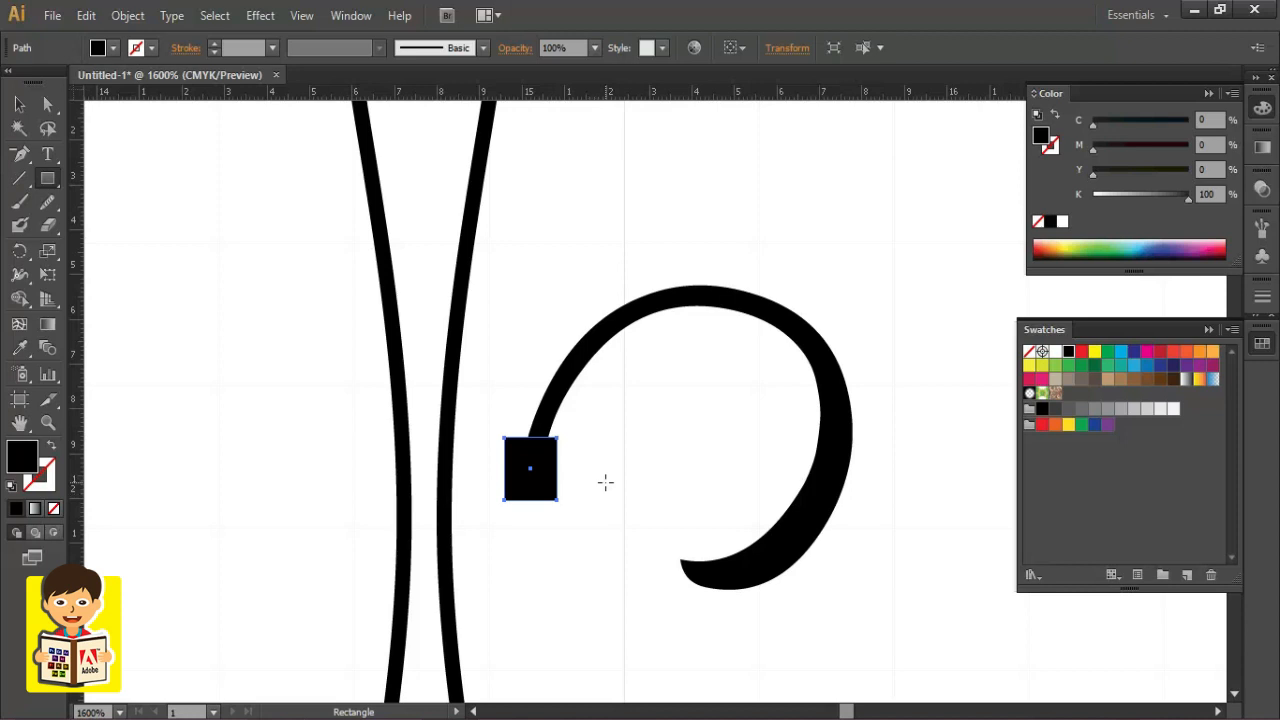
pyautogui.press('v')
pyautogui.moveTo(511, 363); pyautogui.dragTo(560, 457)
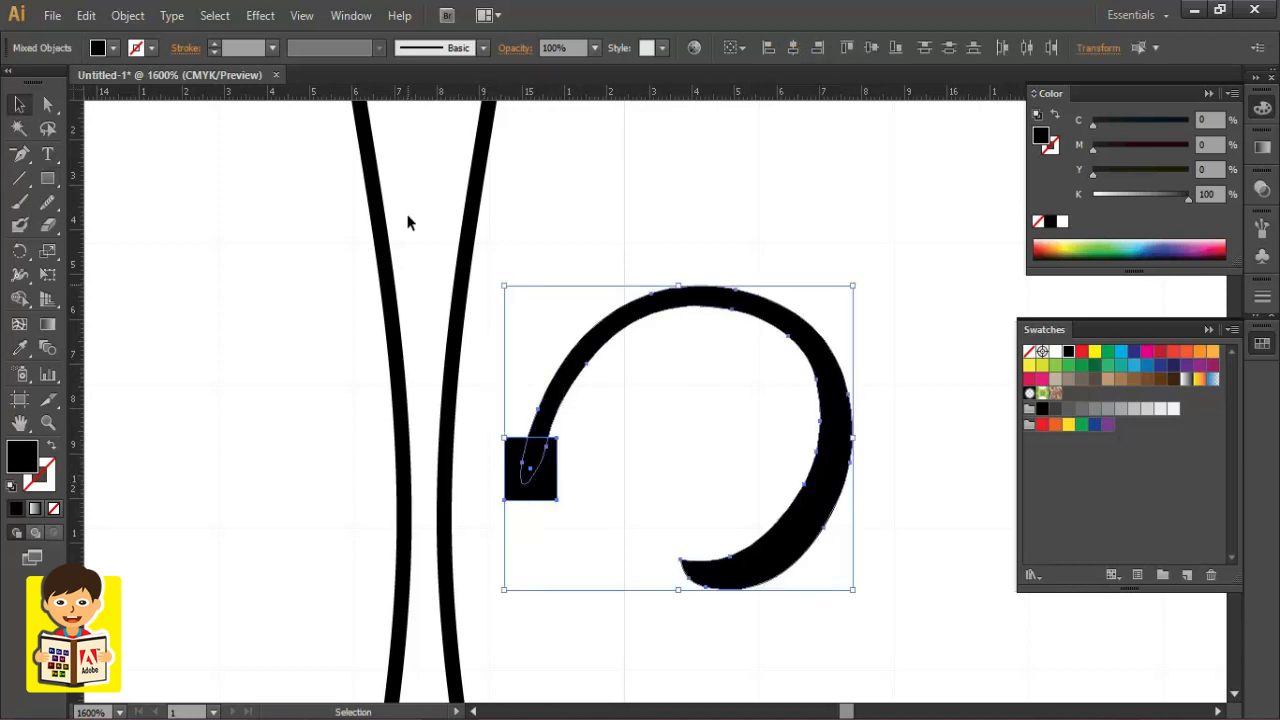
pyautogui.click(350, 16)
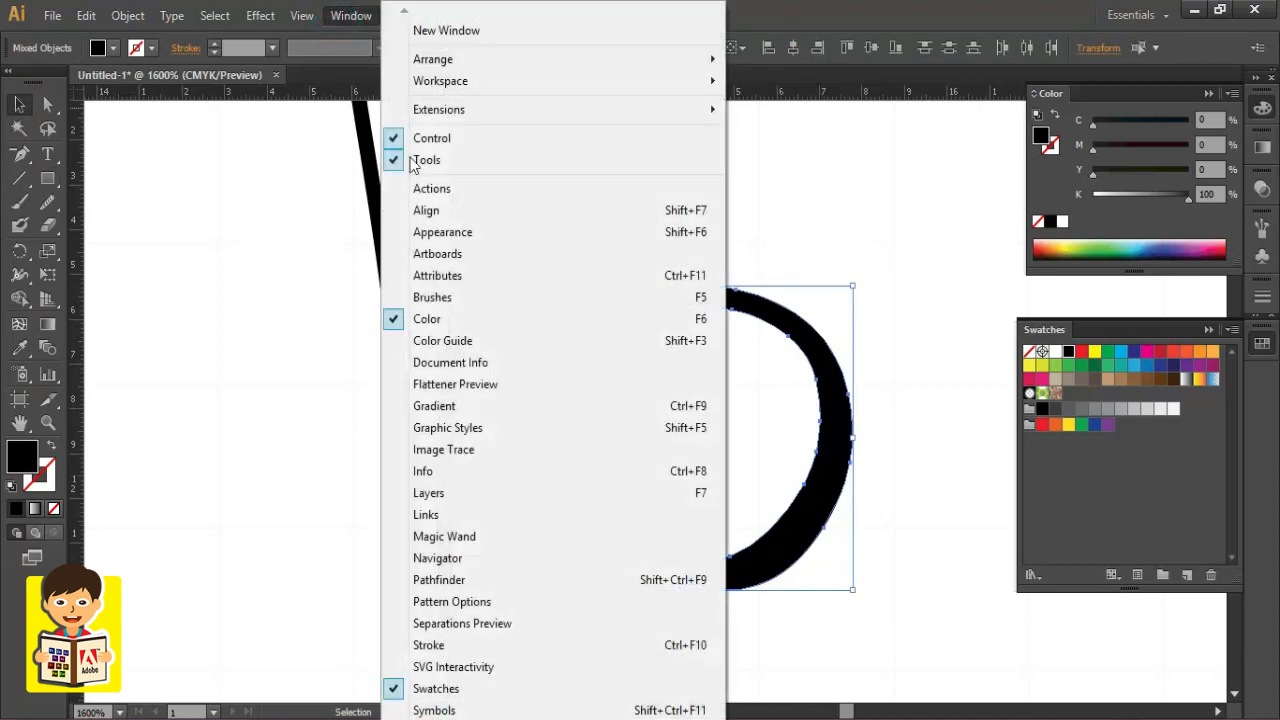
pyautogui.click(525, 580)
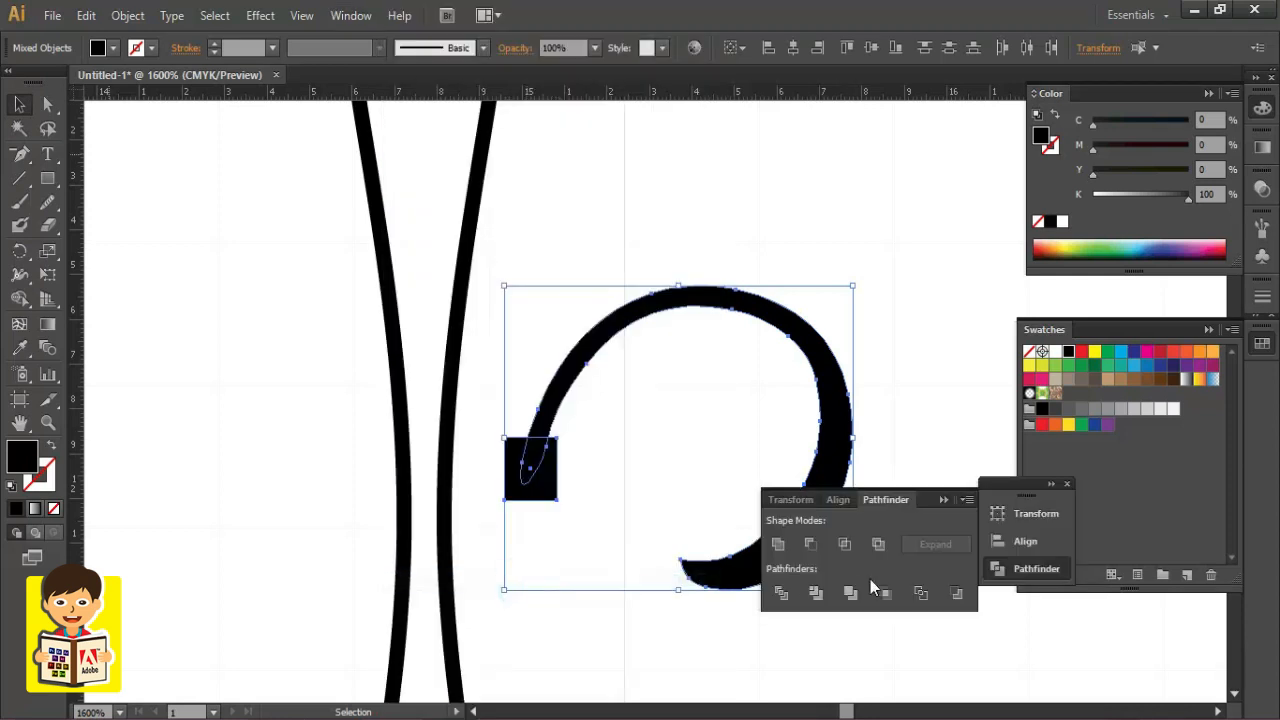
pyautogui.moveTo(883, 497); pyautogui.dragTo(959, 577)
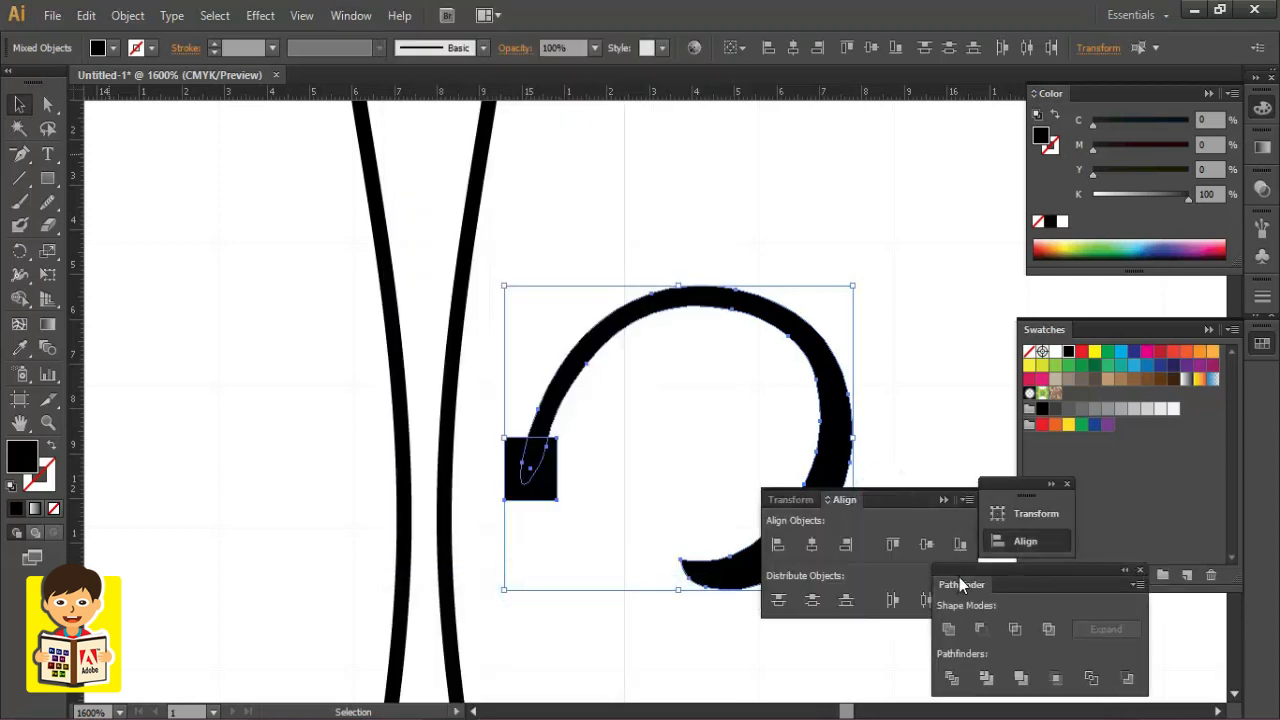
pyautogui.click(944, 499)
pyautogui.click(980, 628)
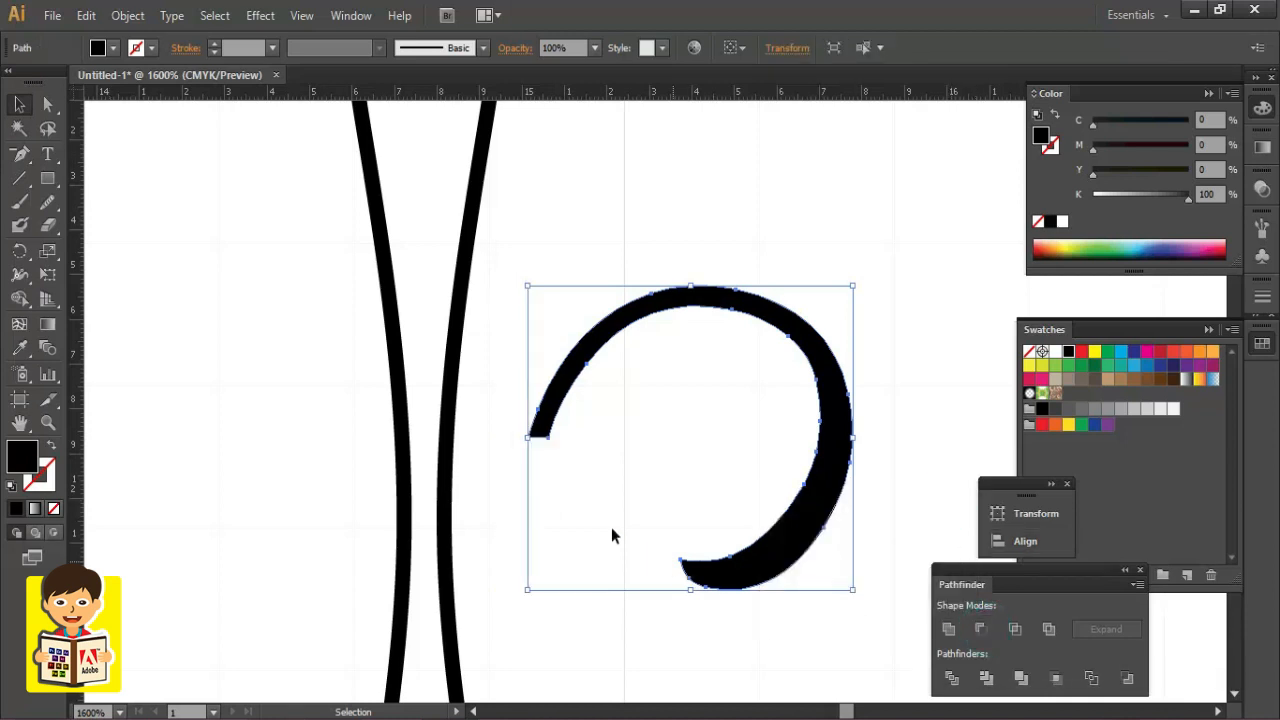
# Shrink the trimmed curl and attach its flat end to the right line of the handle's waist.
pyautogui.click(580, 474)
pyautogui.moveTo(771, 316); pyautogui.dragTo(686, 340)
pyautogui.moveTo(684, 340); pyautogui.dragTo(684, 341)
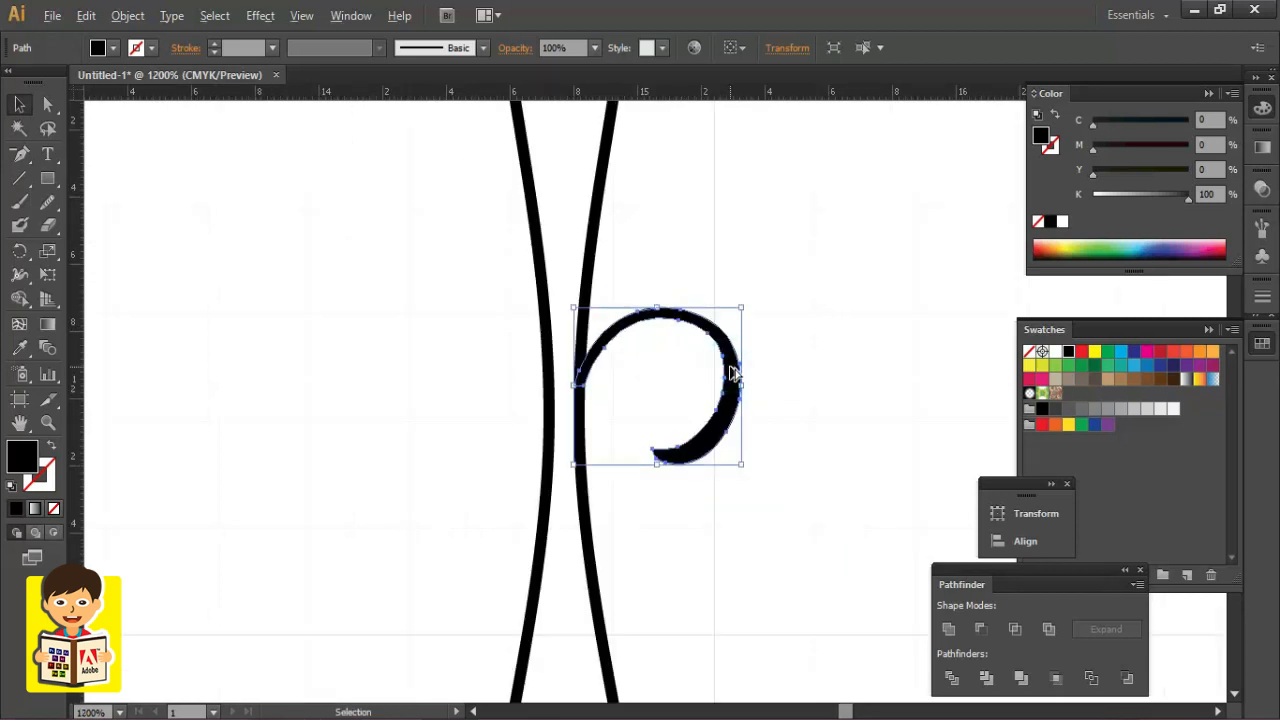
# Duplicate the curl to the left of the handle and reflect the copy across the vertical axis.
pyautogui.click(730, 368)
pyautogui.moveTo(730, 368); pyautogui.dragTo(523, 368)
pyautogui.rightClick(522, 368)
pyautogui.moveTo(686, 630)
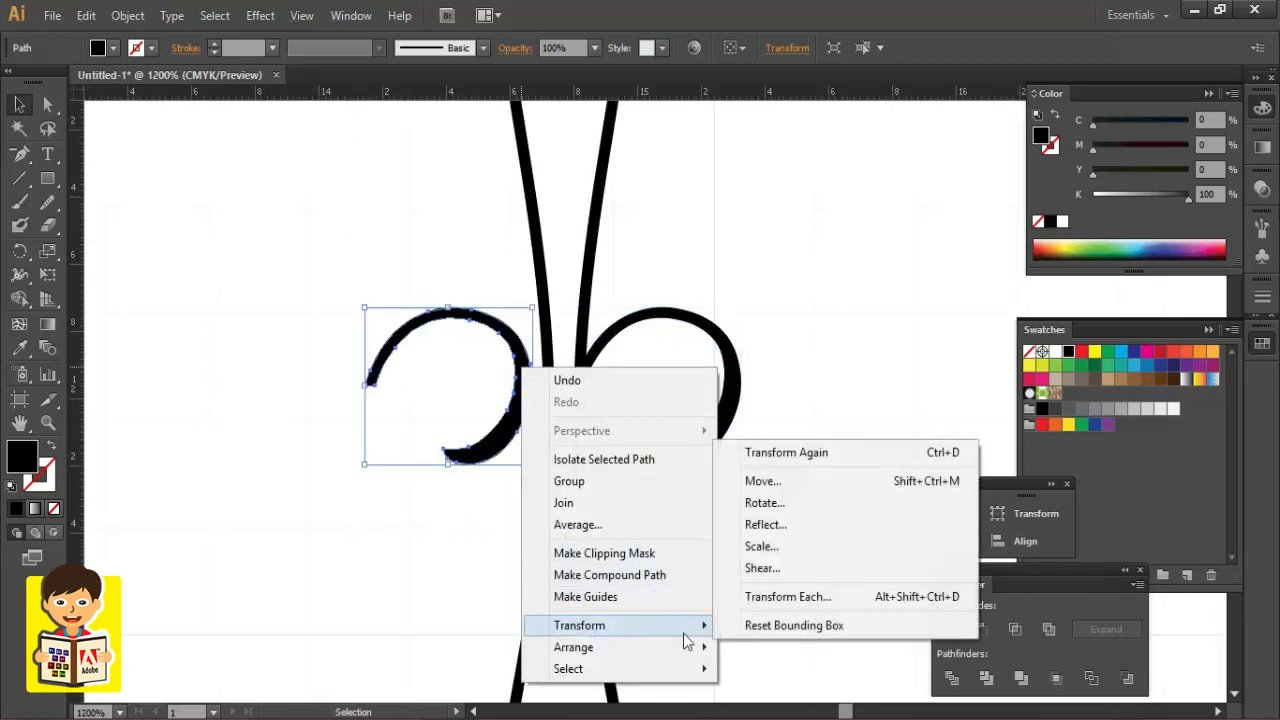
pyautogui.click(819, 527)
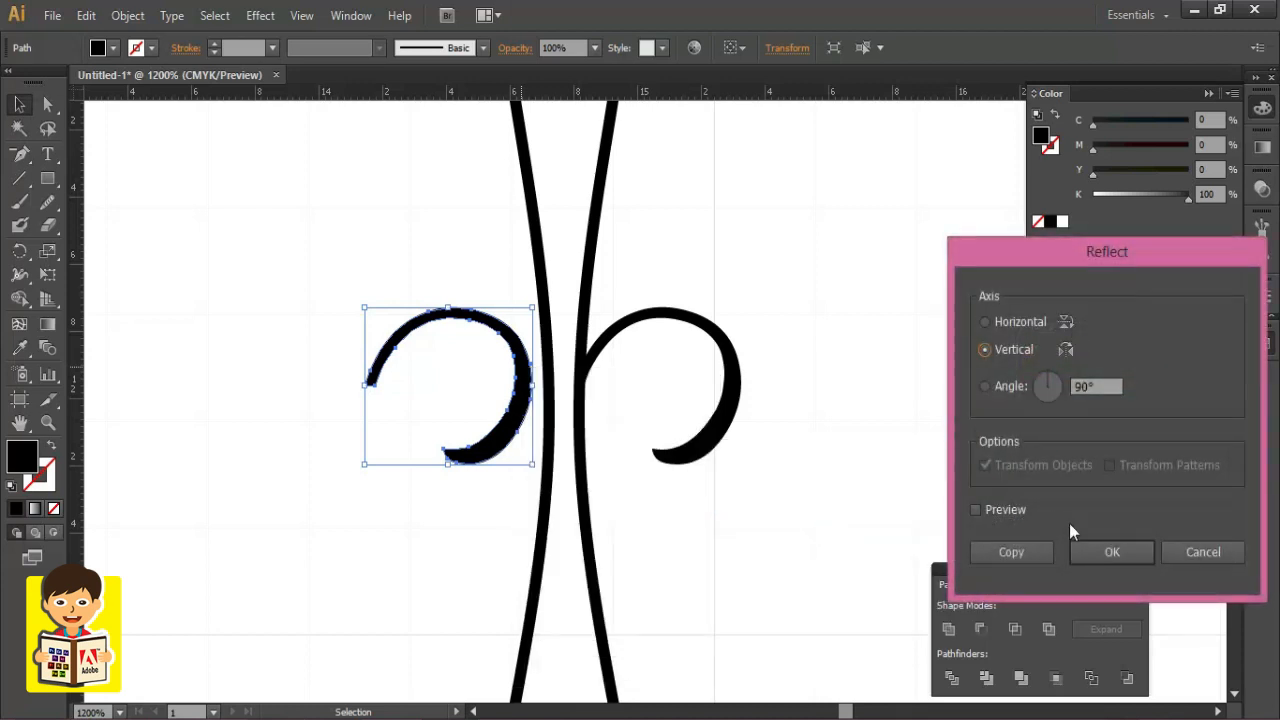
pyautogui.click(994, 514)
pyautogui.click(1114, 548)
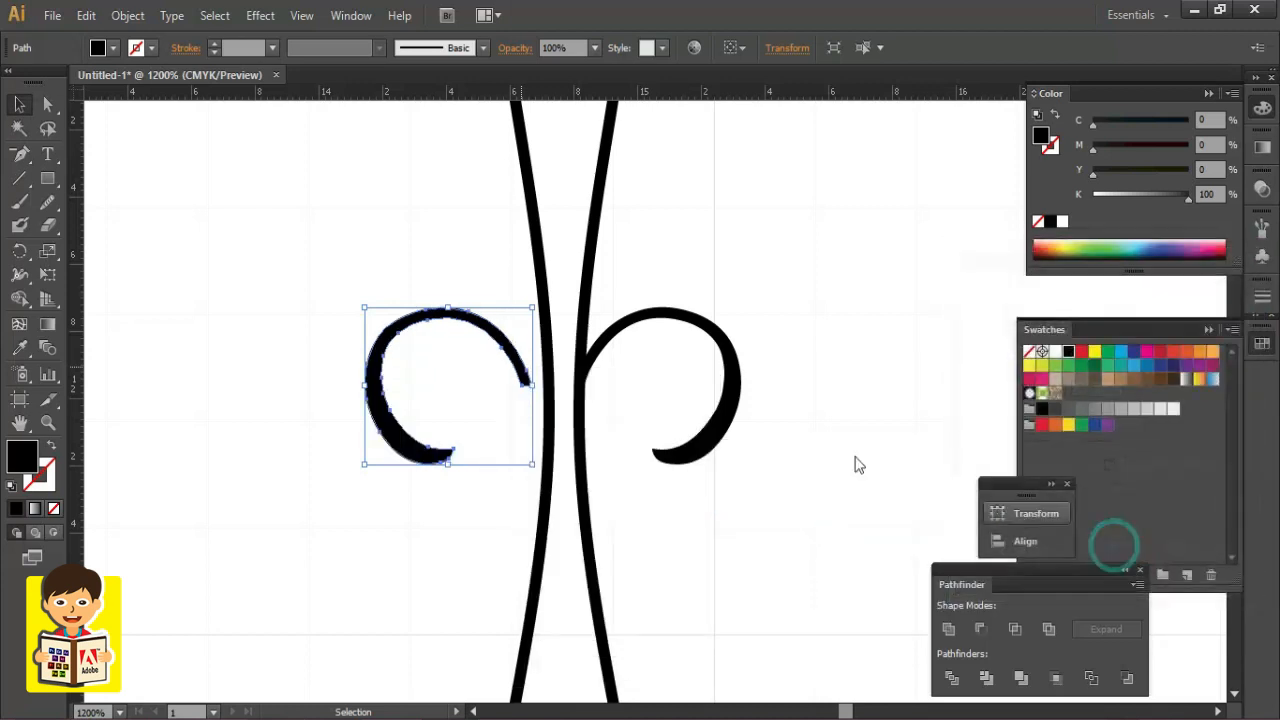
# Move the mirrored curl against the left line of the handle's waist, symmetric to the right curl.
pyautogui.click(714, 371)
pyautogui.click(586, 371)
pyautogui.moveTo(365, 433); pyautogui.dragTo(410, 437)
# Inspect where both curls overlap the handle's waist in outline view and return to normal preview.
pyautogui.click(614, 460)
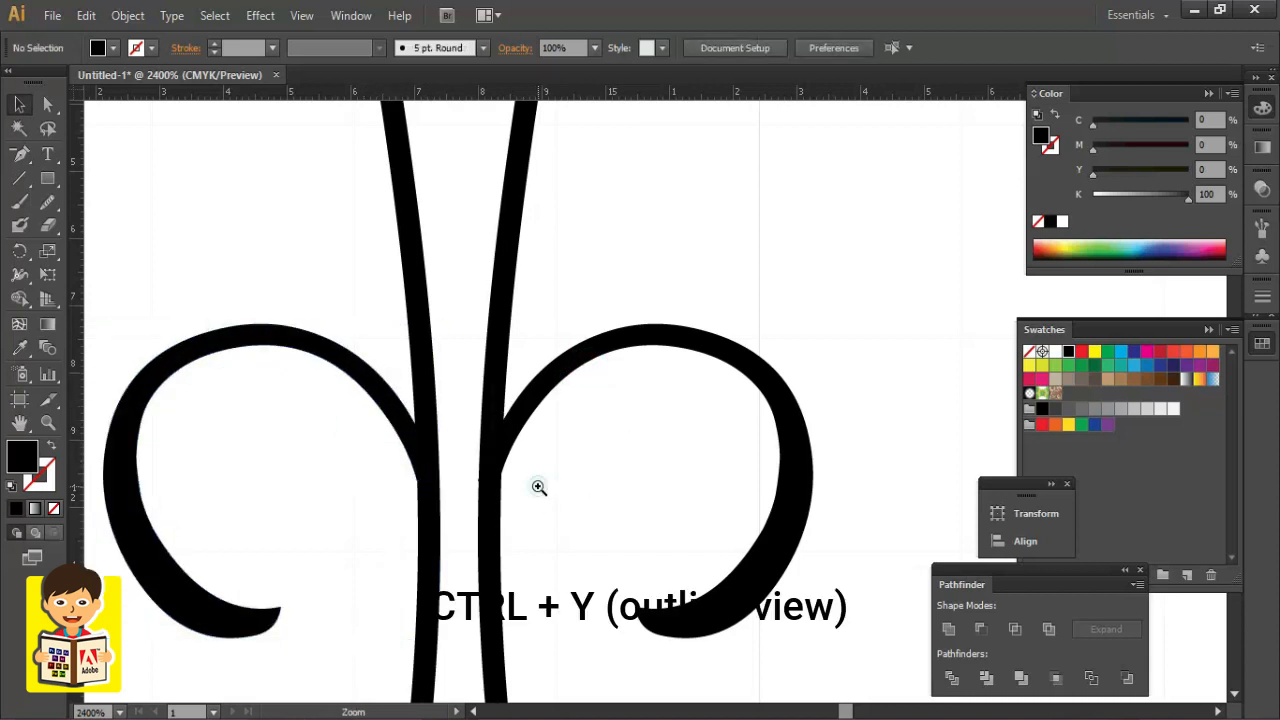
pyautogui.click(537, 486)
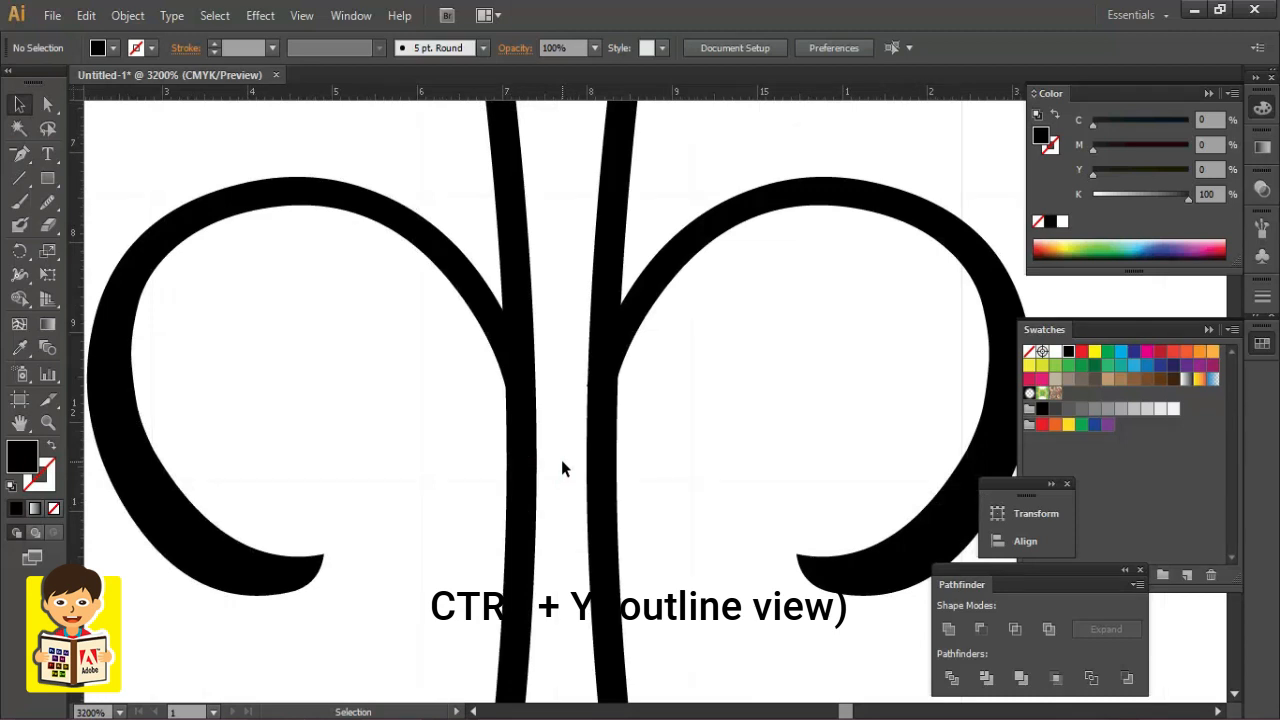
pyautogui.hotkey('ctrl', 'y')
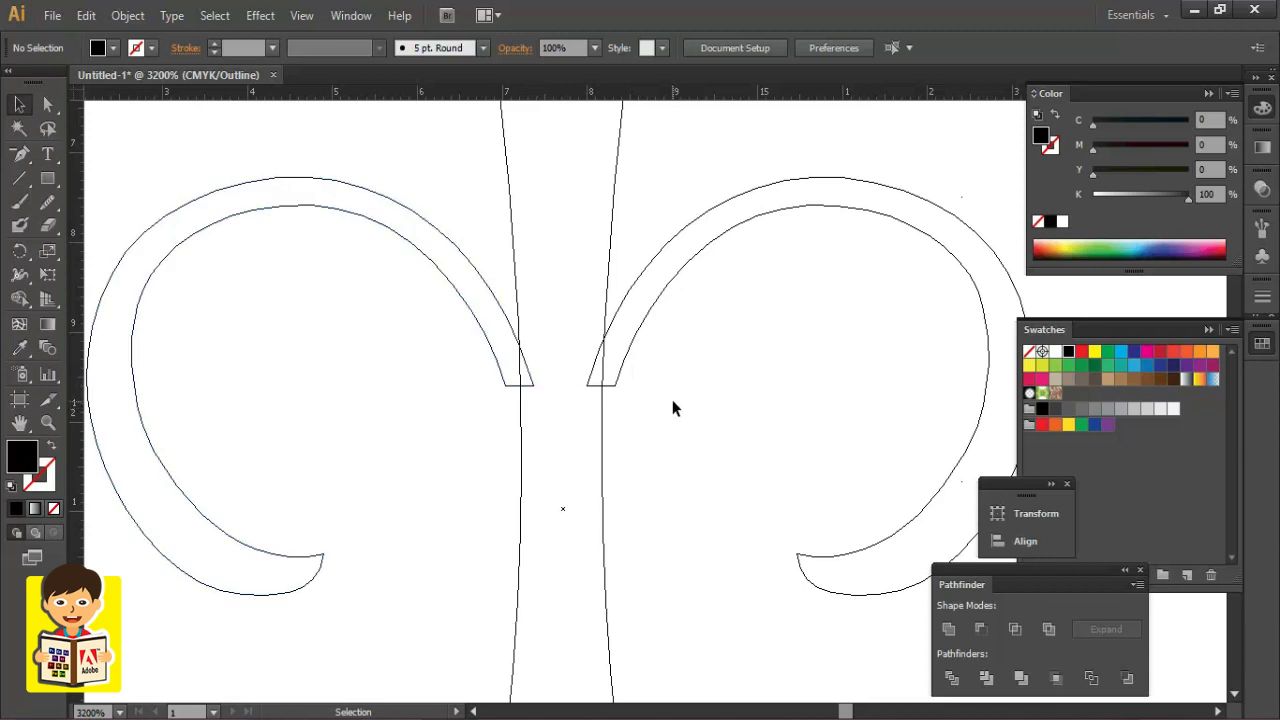
pyautogui.hotkey('ctrl', 'z')
pyautogui.click(719, 437)
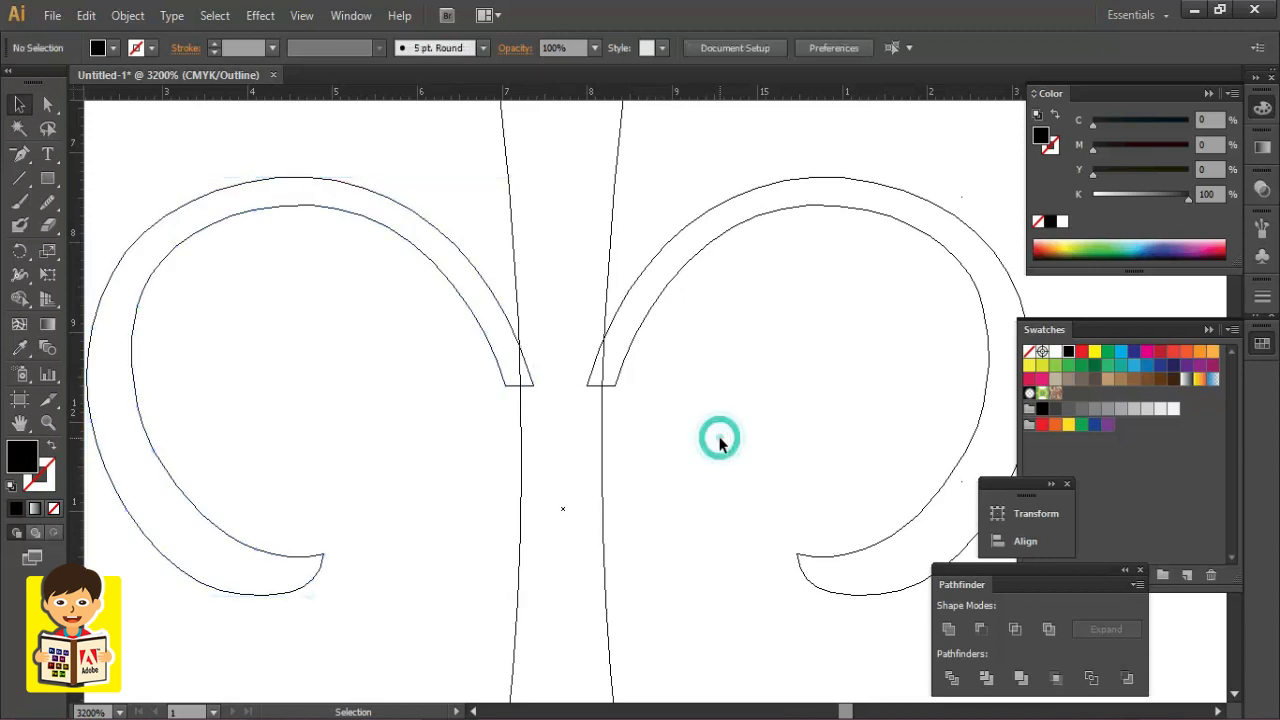
pyautogui.hotkey('ctrl', 'y')
# Place a right-hand curl where the outlined handle meets the underside of the ellipse.
pyautogui.keyDown('ctrl'); pyautogui.keyDown('alt'); pyautogui.click(674, 350); pyautogui.keyUp('alt'); pyautogui.keyUp('ctrl')
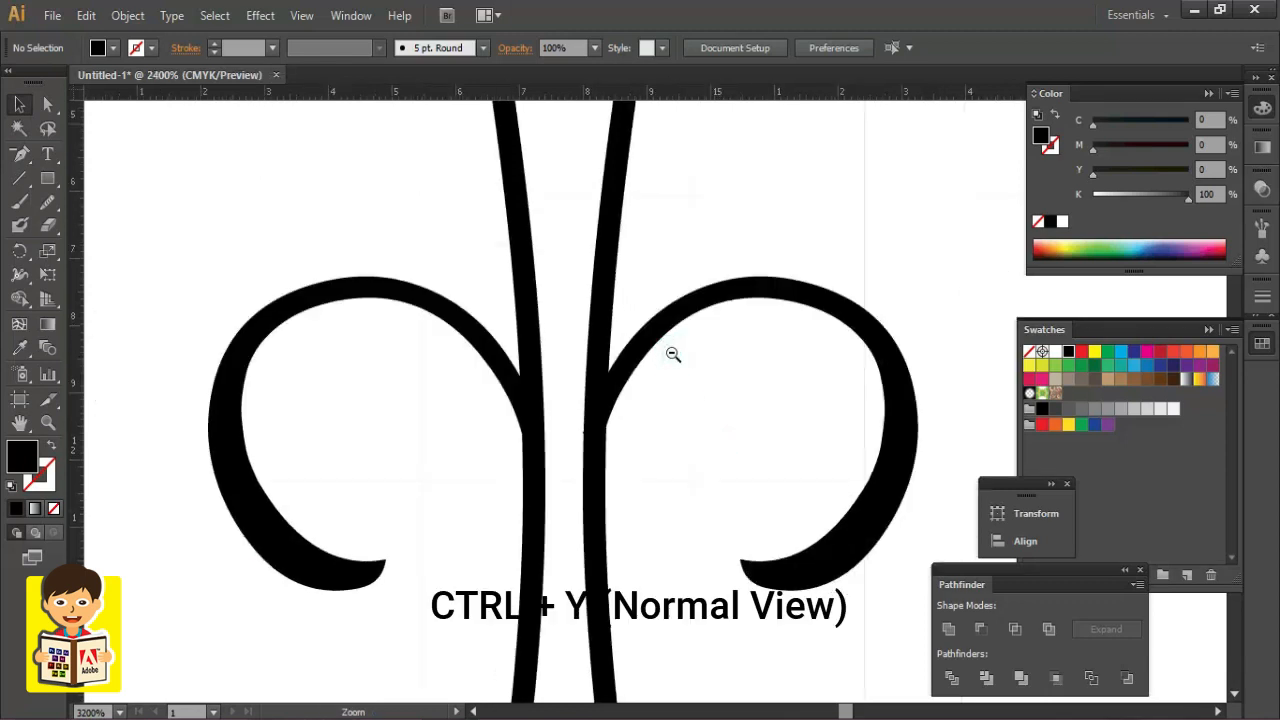
pyautogui.keyDown('ctrl'); pyautogui.keyDown('alt'); pyautogui.click(672, 353); pyautogui.keyUp('alt'); pyautogui.keyUp('ctrl')
pyautogui.keyDown('ctrl'); pyautogui.keyDown('alt'); pyautogui.click(672, 353); pyautogui.keyUp('alt'); pyautogui.keyUp('ctrl')
pyautogui.keyDown('ctrl'); pyautogui.keyDown('alt'); pyautogui.click(672, 353); pyautogui.keyUp('alt'); pyautogui.keyUp('ctrl')
pyautogui.keyDown('ctrl'); pyautogui.keyDown('alt'); pyautogui.click(672, 353); pyautogui.keyUp('alt'); pyautogui.keyUp('ctrl')
pyautogui.keyDown('ctrl'); pyautogui.keyDown('alt'); pyautogui.click(672, 353); pyautogui.keyUp('alt'); pyautogui.keyUp('ctrl')
pyautogui.keyDown('ctrl'); pyautogui.keyDown('alt'); pyautogui.click(672, 353); pyautogui.keyUp('alt'); pyautogui.keyUp('ctrl')
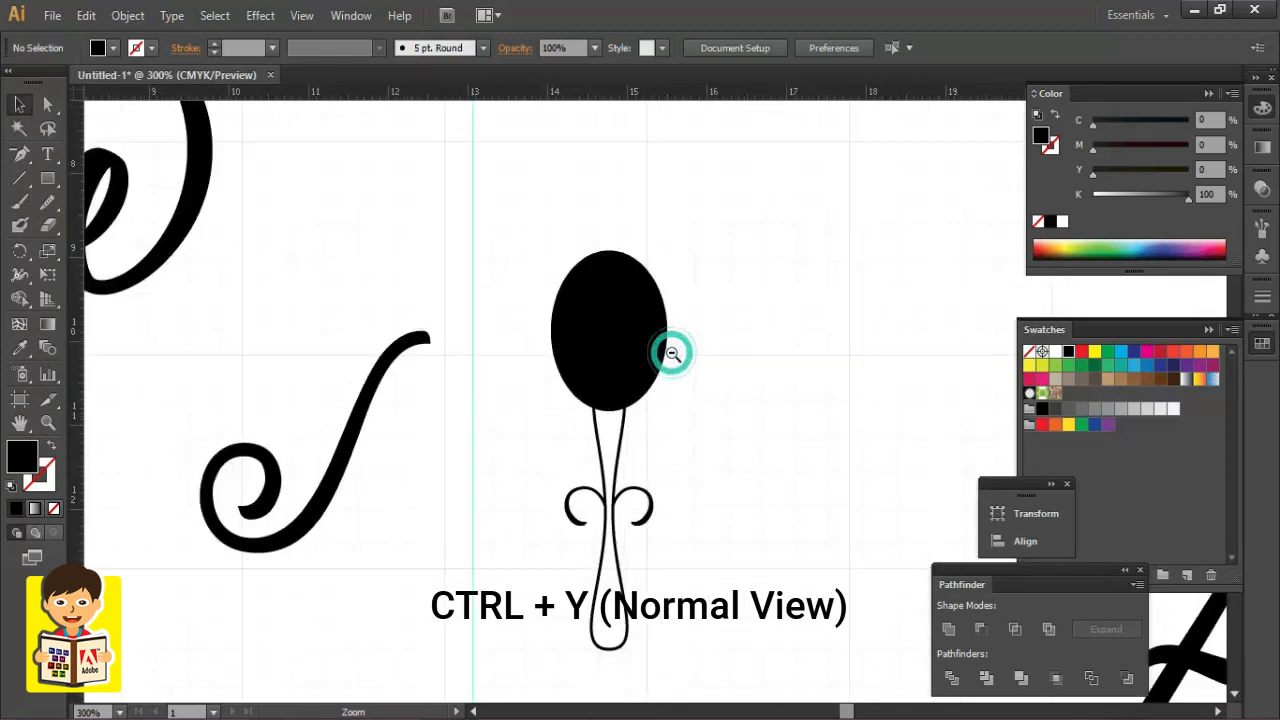
pyautogui.keyDown('ctrl'); pyautogui.click(650, 446); pyautogui.keyUp('ctrl')
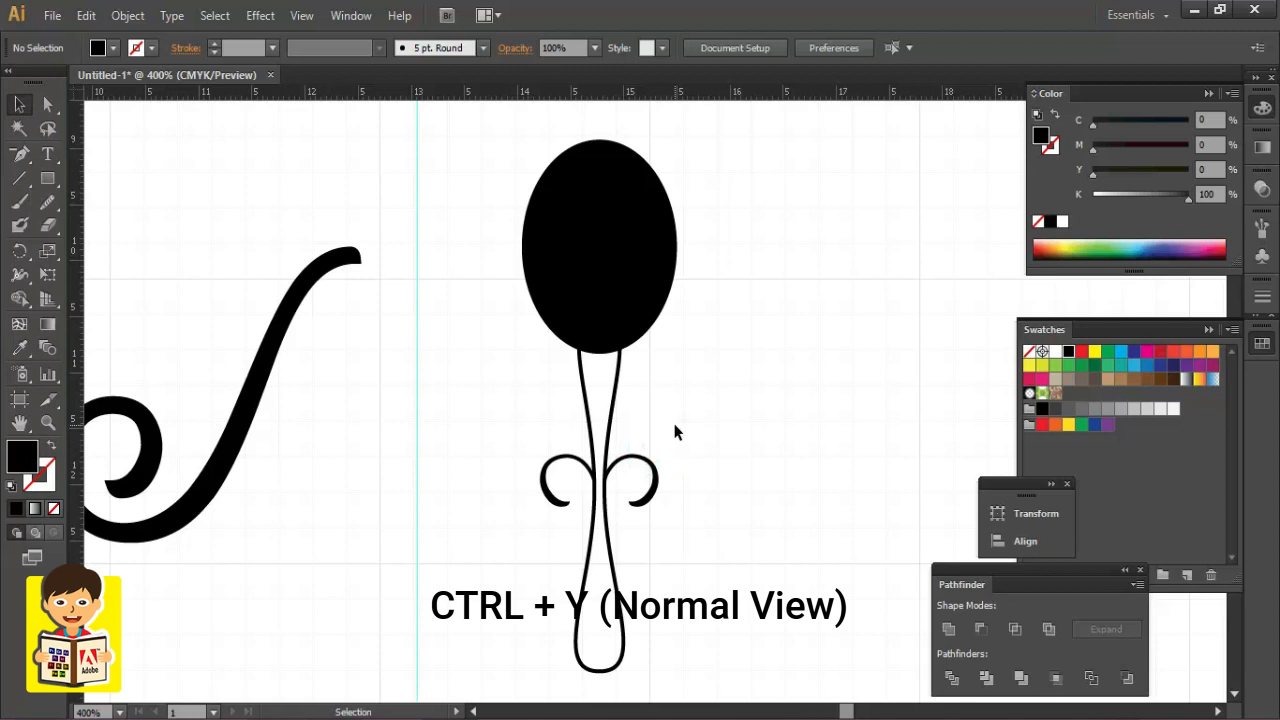
pyautogui.hotkey('ctrl', '+')
pyautogui.moveTo(657, 508); pyautogui.dragTo(686, 360)
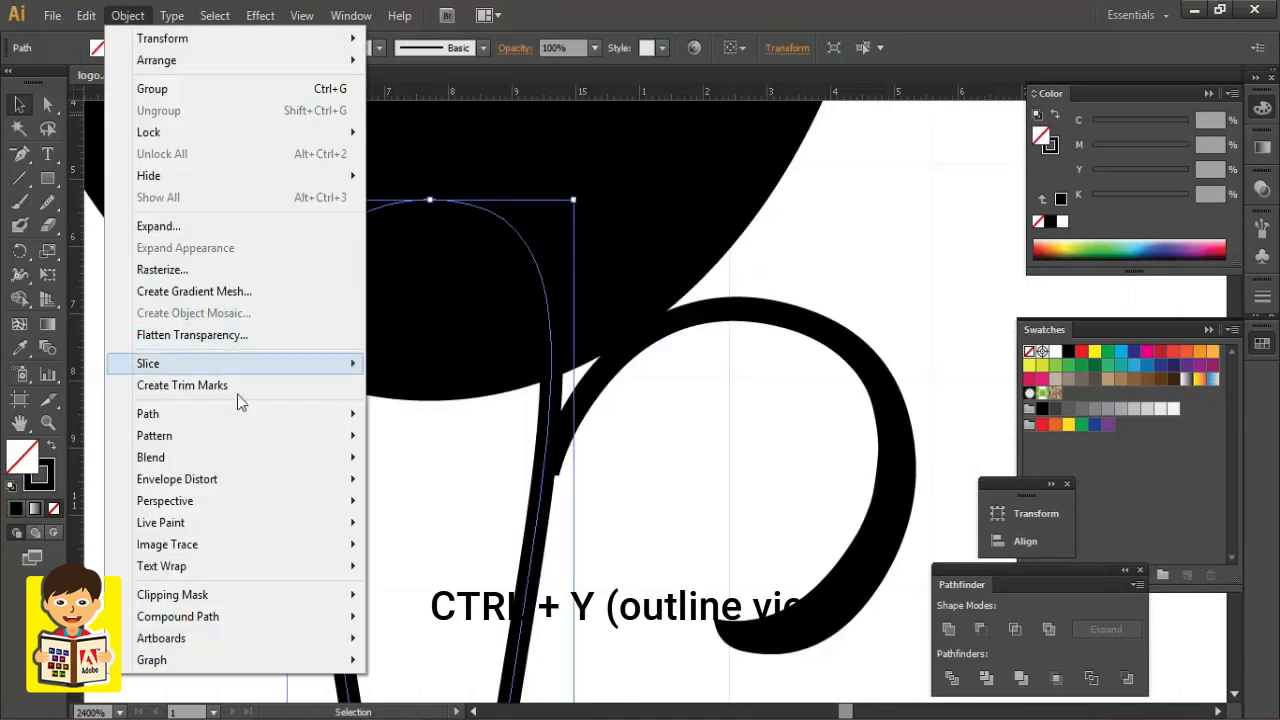
# Convert the handle's stroke to a filled shape with Outline Stroke and display the artwork in outline view.
pyautogui.moveTo(240, 415)
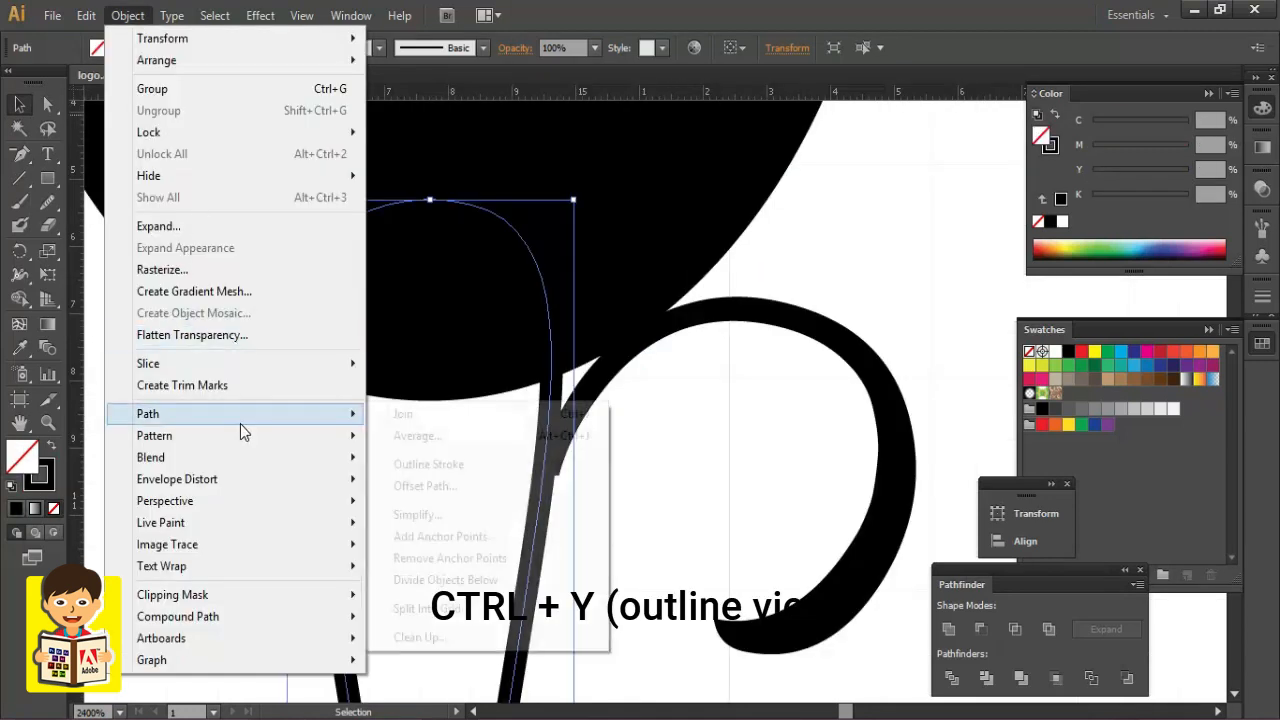
pyautogui.click(424, 464)
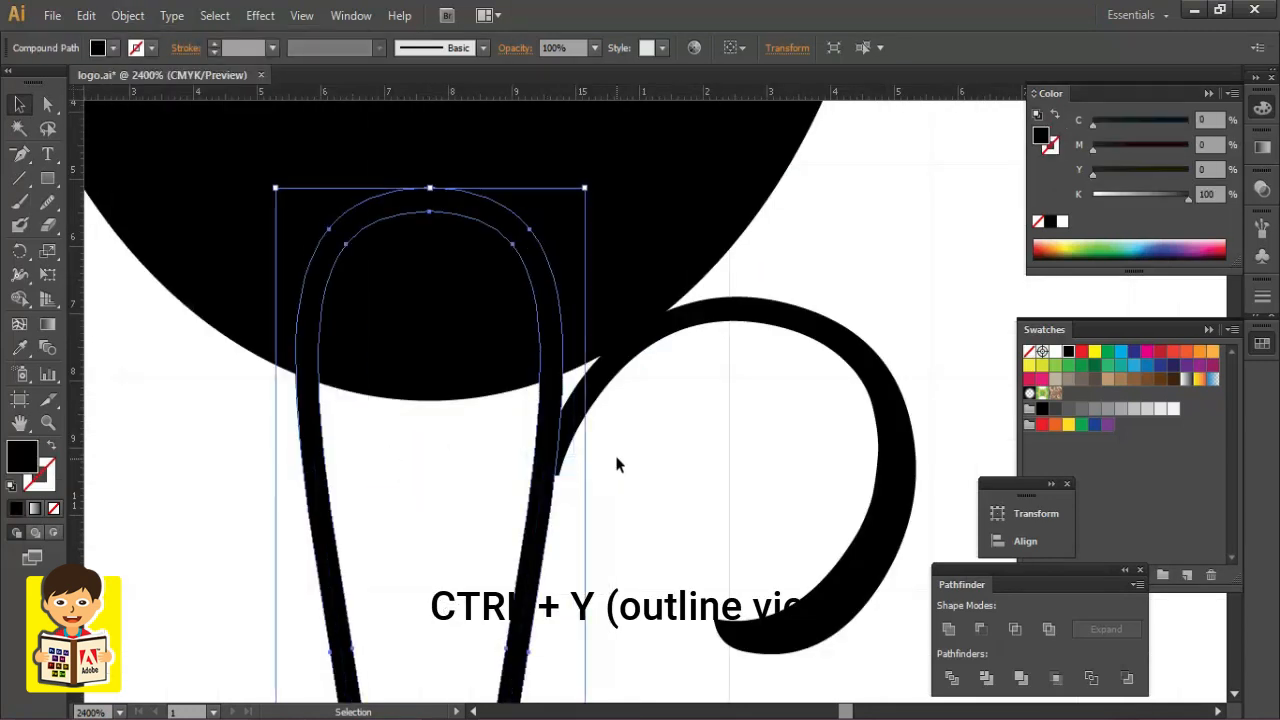
pyautogui.hotkey('ctrl', 'y')
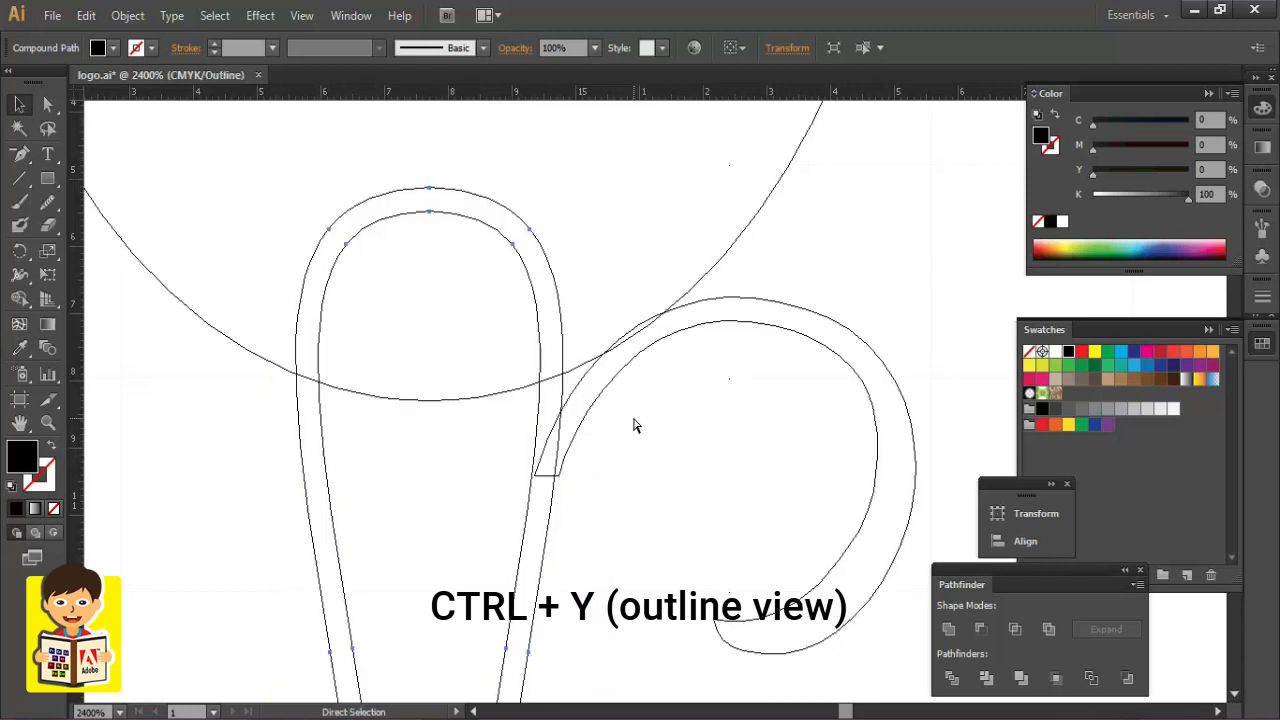
# Move and slightly rotate the upper right curl so its end lies in the handle's right line and its arch touches the ellipse.
pyautogui.click(631, 418)
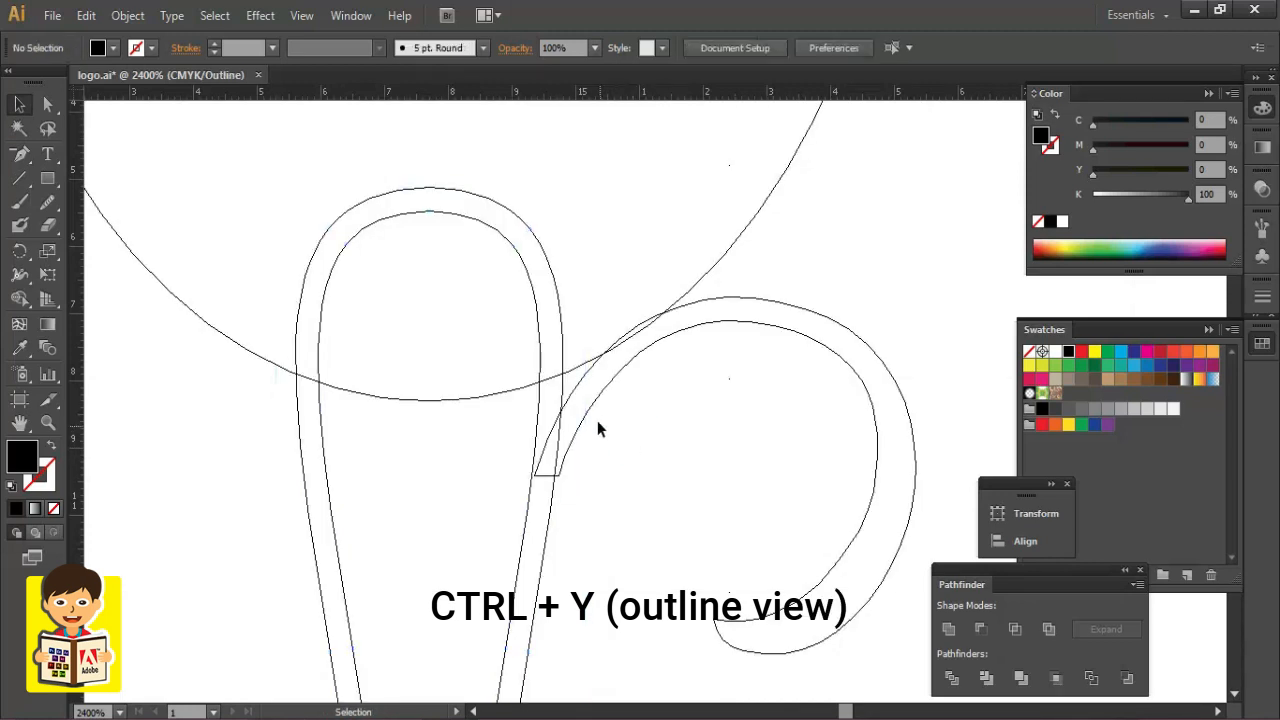
pyautogui.click(588, 404)
pyautogui.keyDown('ctrl'); pyautogui.click(646, 413); pyautogui.keyUp('ctrl')
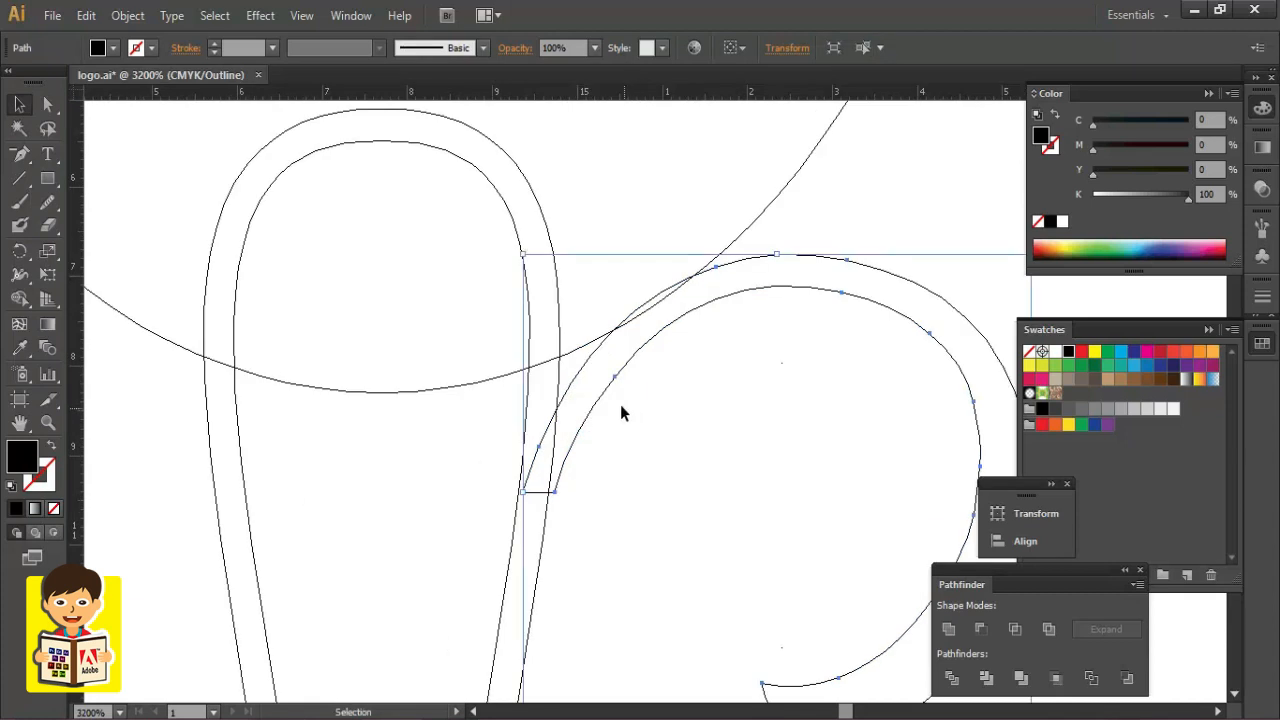
pyautogui.moveTo(604, 387); pyautogui.dragTo(600, 407)
pyautogui.click(645, 499)
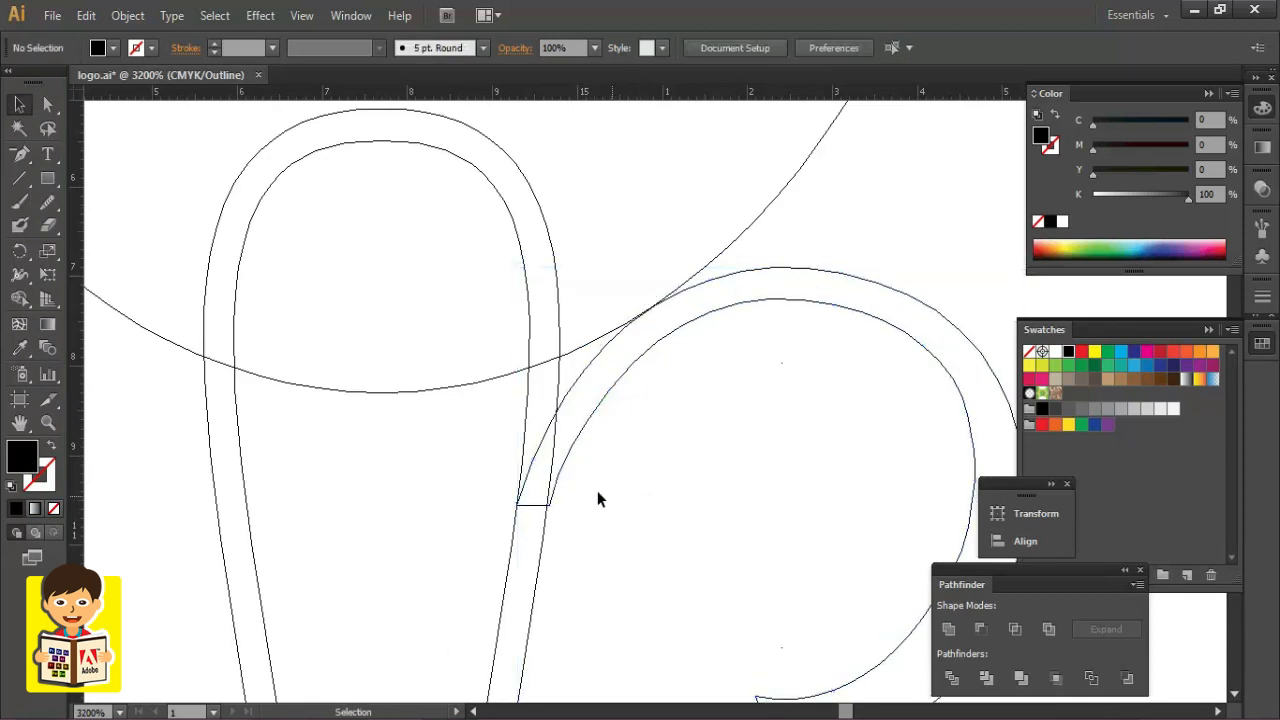
pyautogui.click(575, 446)
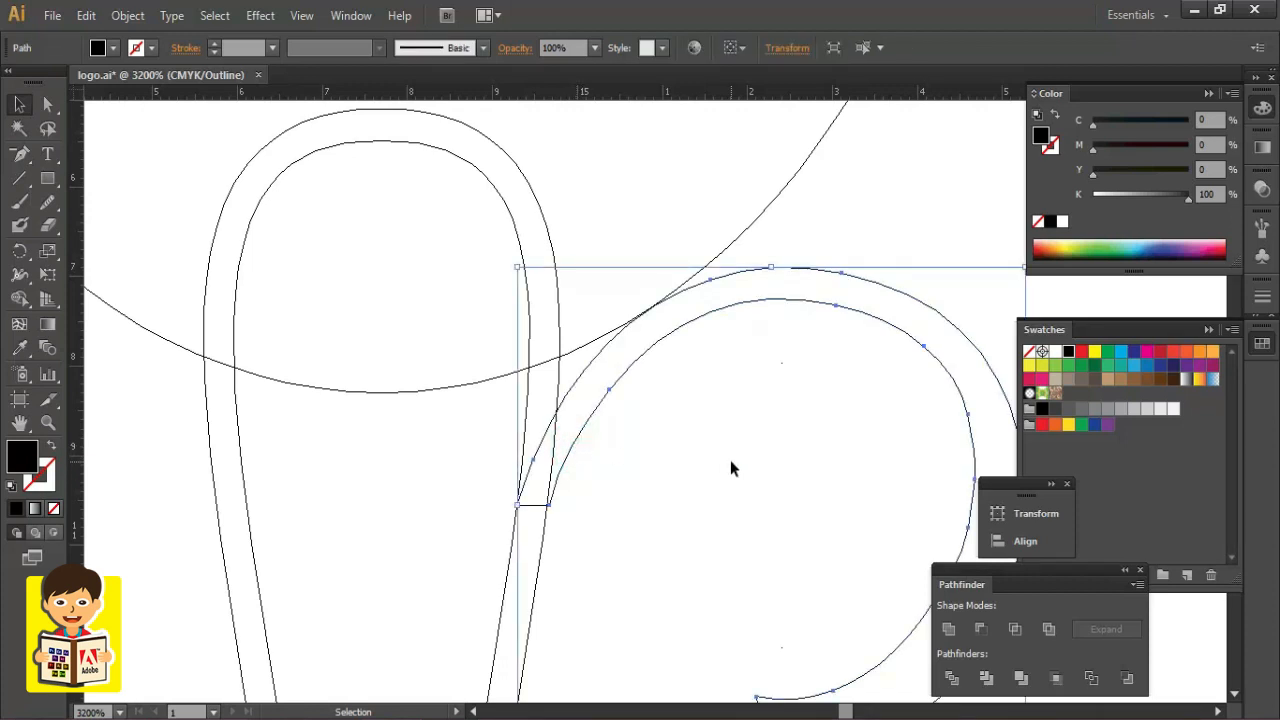
pyautogui.moveTo(586, 351); pyautogui.dragTo(583, 352)
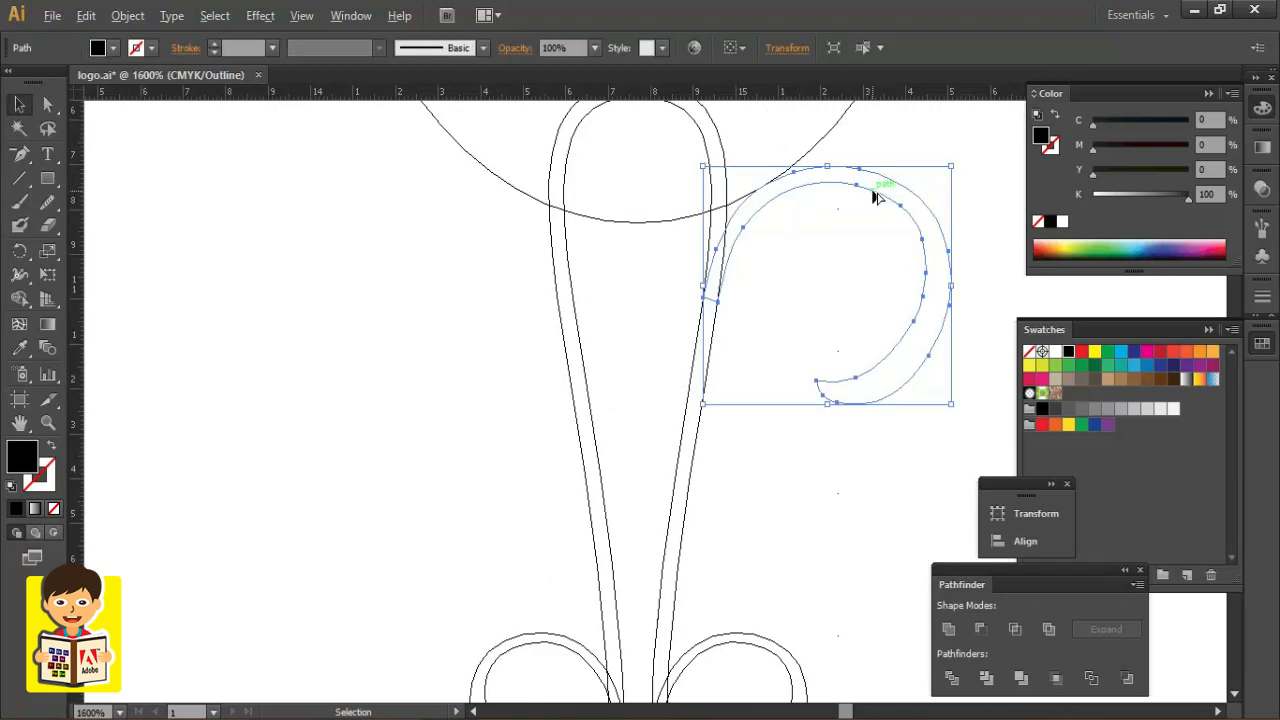
# Copy the upper right curl to the handle's left side and reflect the copy across the vertical axis.
pyautogui.moveTo(875, 197); pyautogui.dragTo(492, 206)
pyautogui.rightClick(492, 206)
pyautogui.moveTo(660, 466)
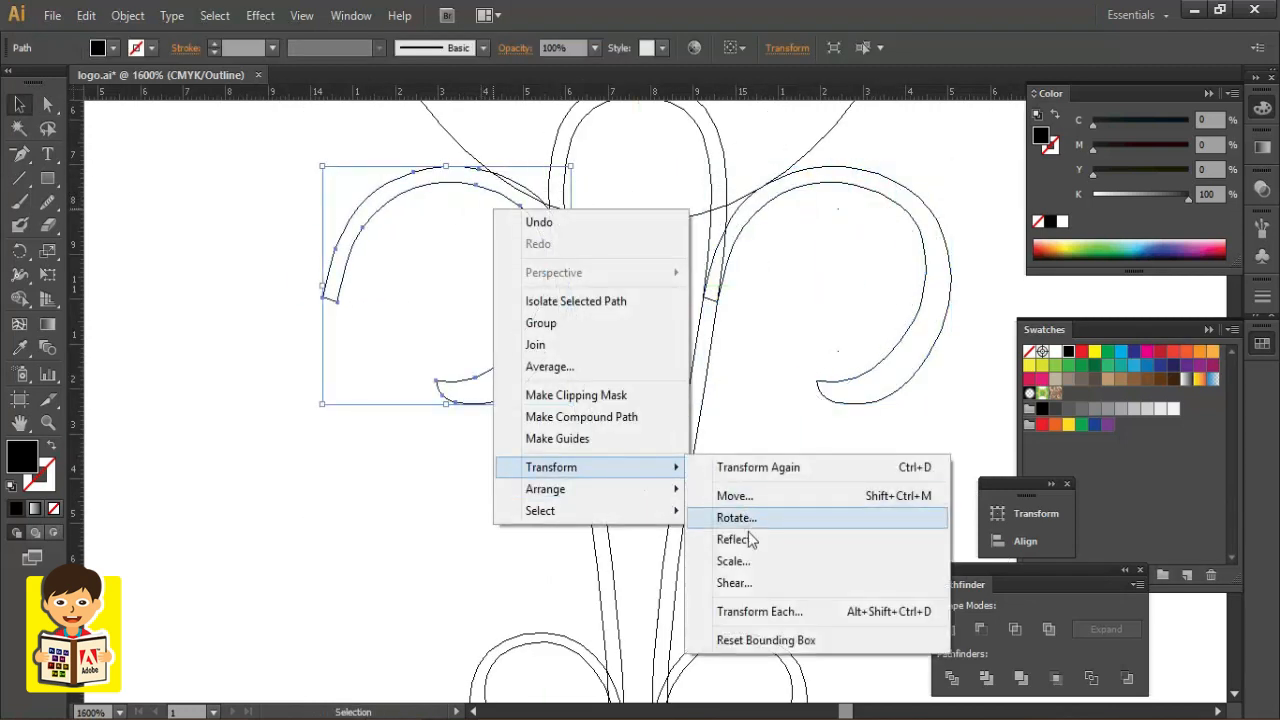
pyautogui.click(680, 537)
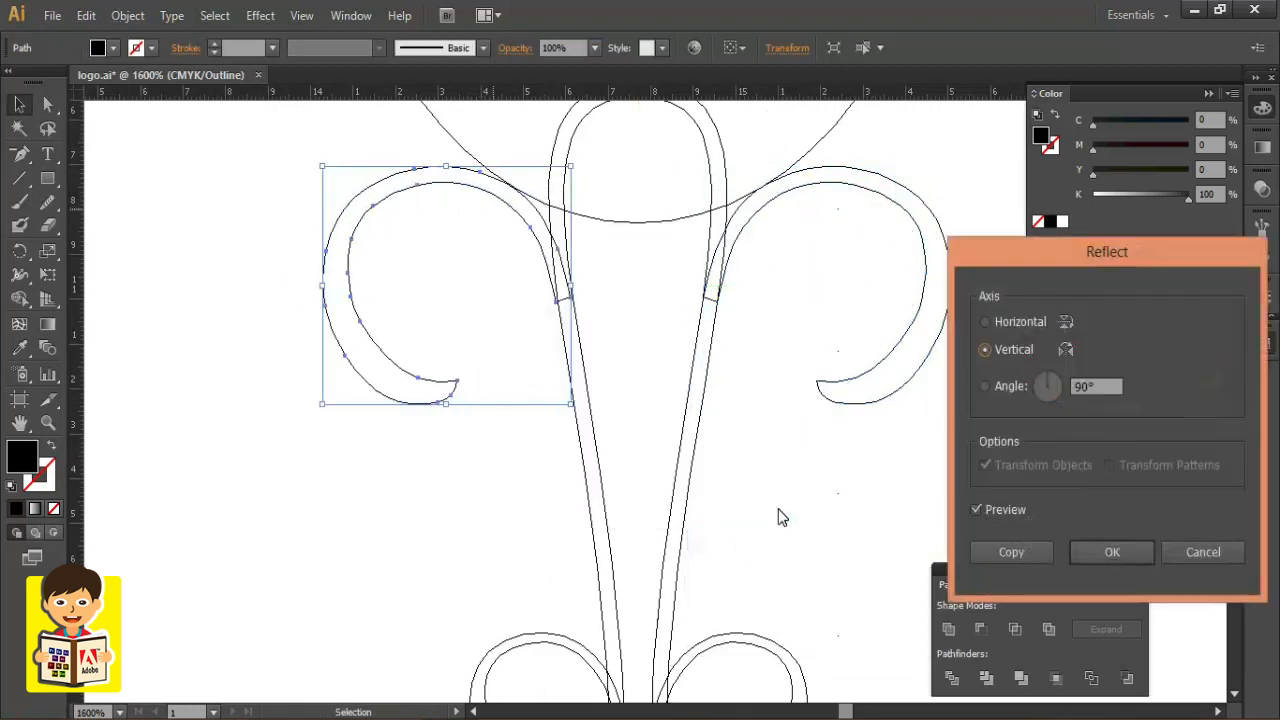
pyautogui.click(1148, 556)
pyautogui.click(993, 546)
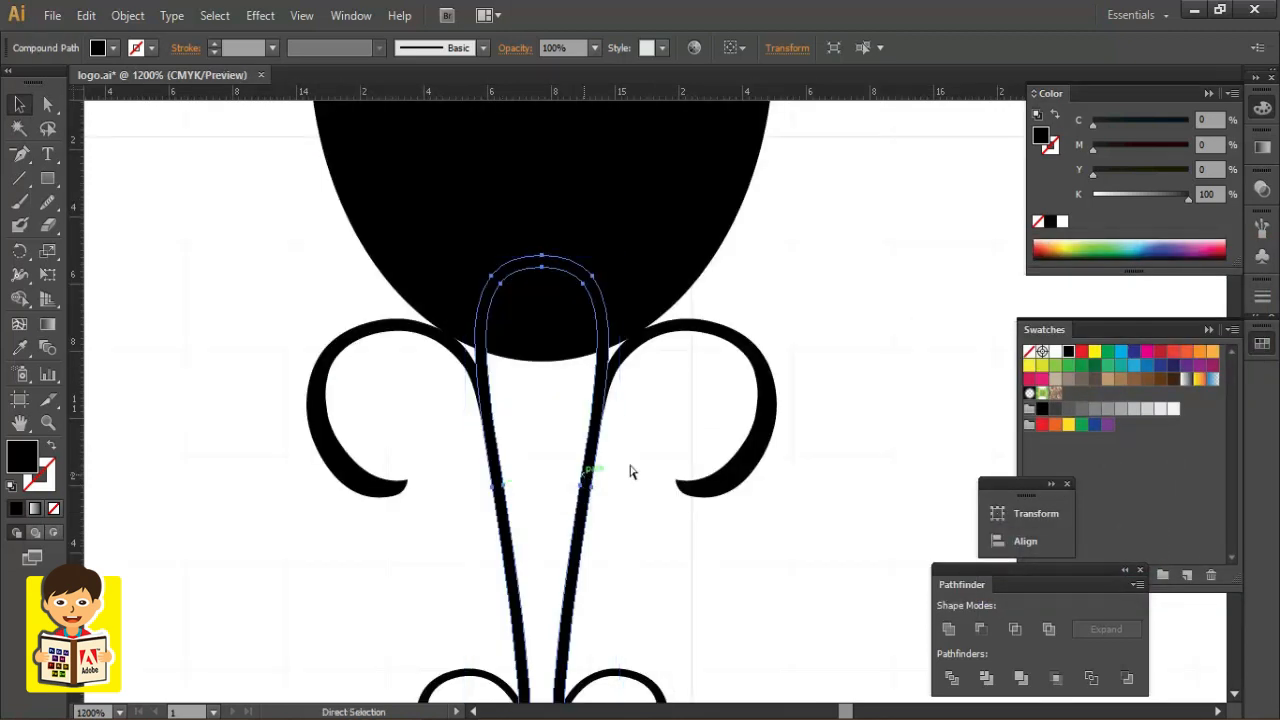
# Paste a copy of the black ellipse in front, shrink it around its center and fill it with white.
pyautogui.scroll(-1, 669, 425)
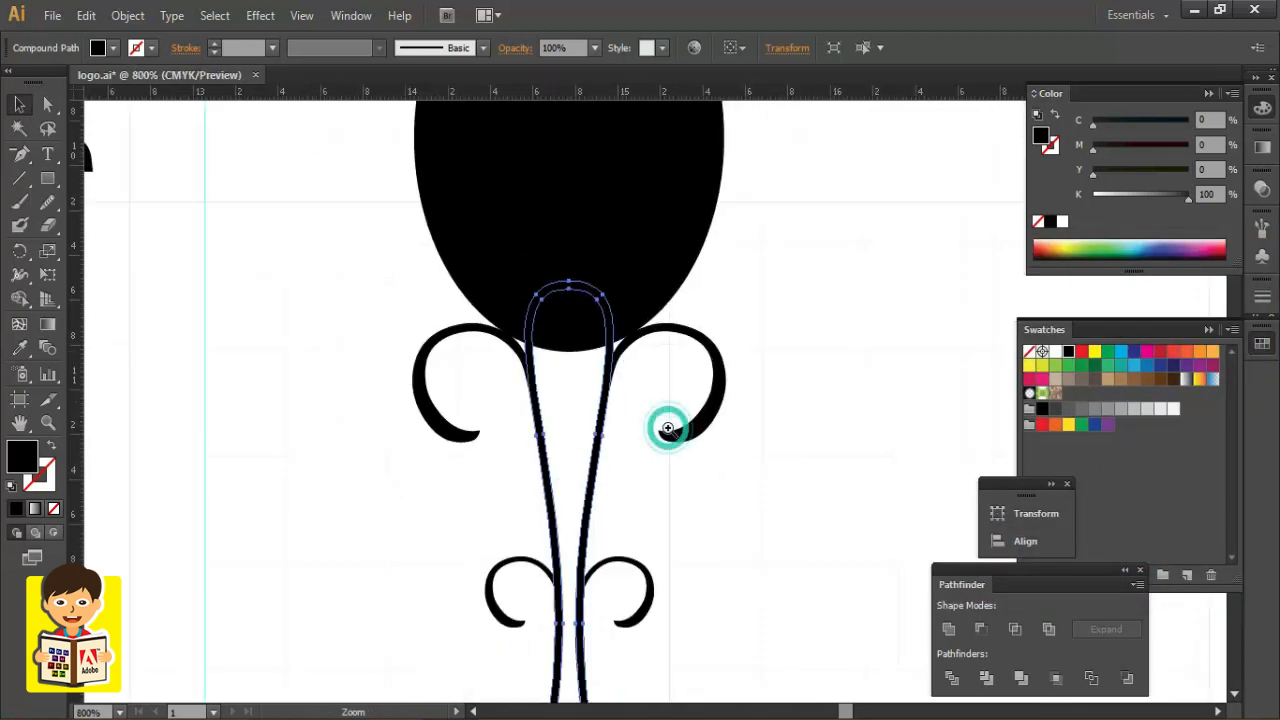
pyautogui.moveTo(669, 425); pyautogui.dragTo(620, 405)
pyautogui.click(820, 358)
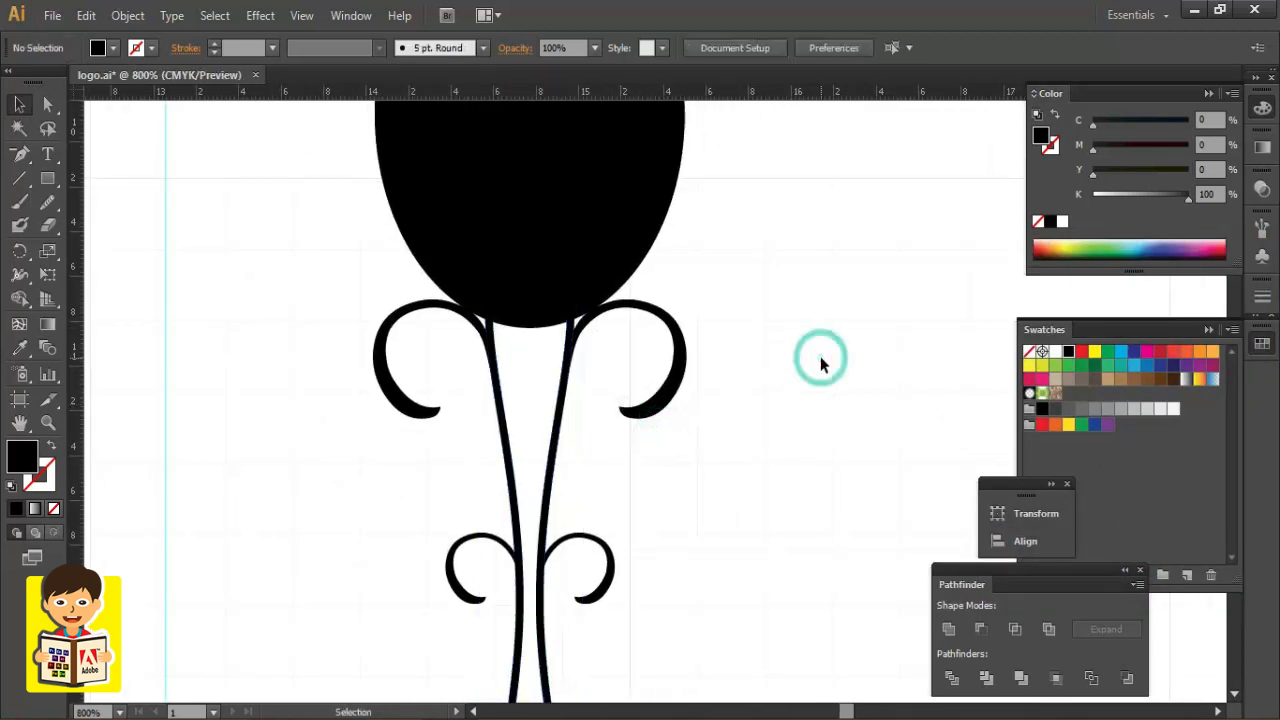
pyautogui.keyDown('ctrl'); pyautogui.keyDown('alt'); pyautogui.click(683, 361); pyautogui.keyUp('alt'); pyautogui.keyUp('ctrl')
pyautogui.keyDown('ctrl'); pyautogui.keyDown('alt'); pyautogui.click(683, 361); pyautogui.keyUp('alt'); pyautogui.keyUp('ctrl')
pyautogui.keyDown('ctrl'); pyautogui.keyDown('alt'); pyautogui.click(680, 358); pyautogui.keyUp('alt'); pyautogui.keyUp('ctrl')
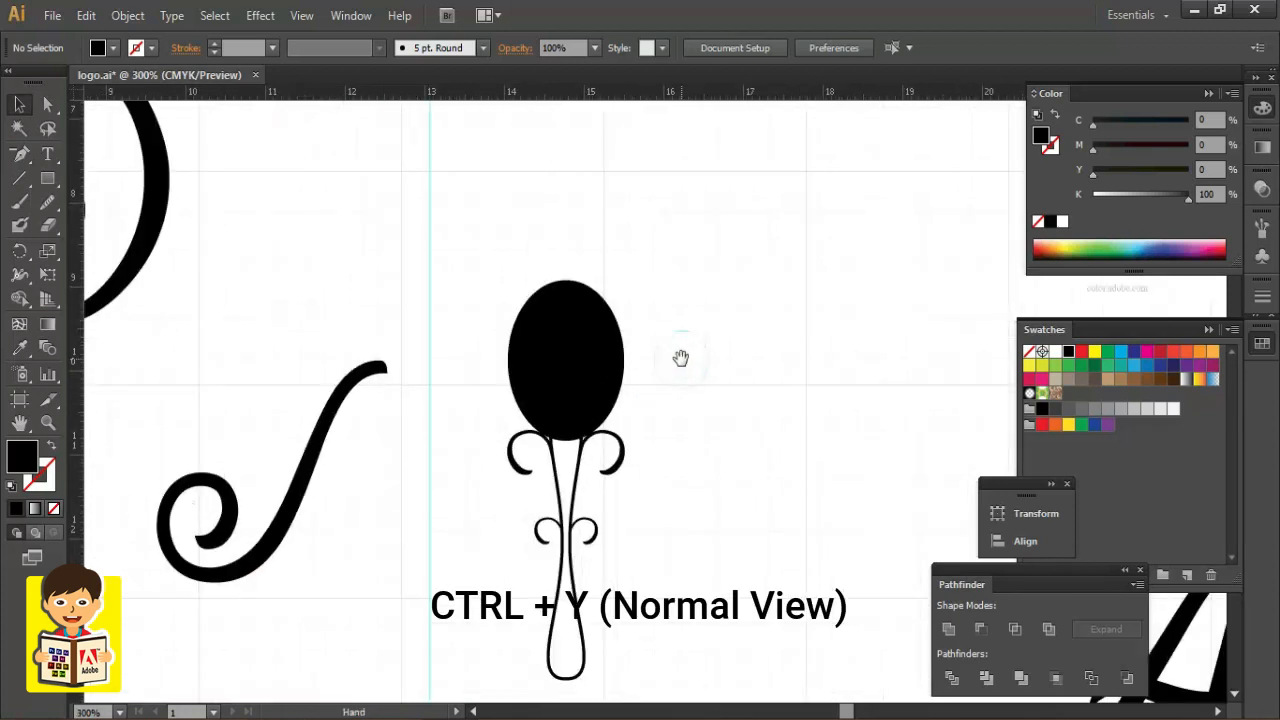
pyautogui.moveTo(680, 357); pyautogui.dragTo(675, 302)
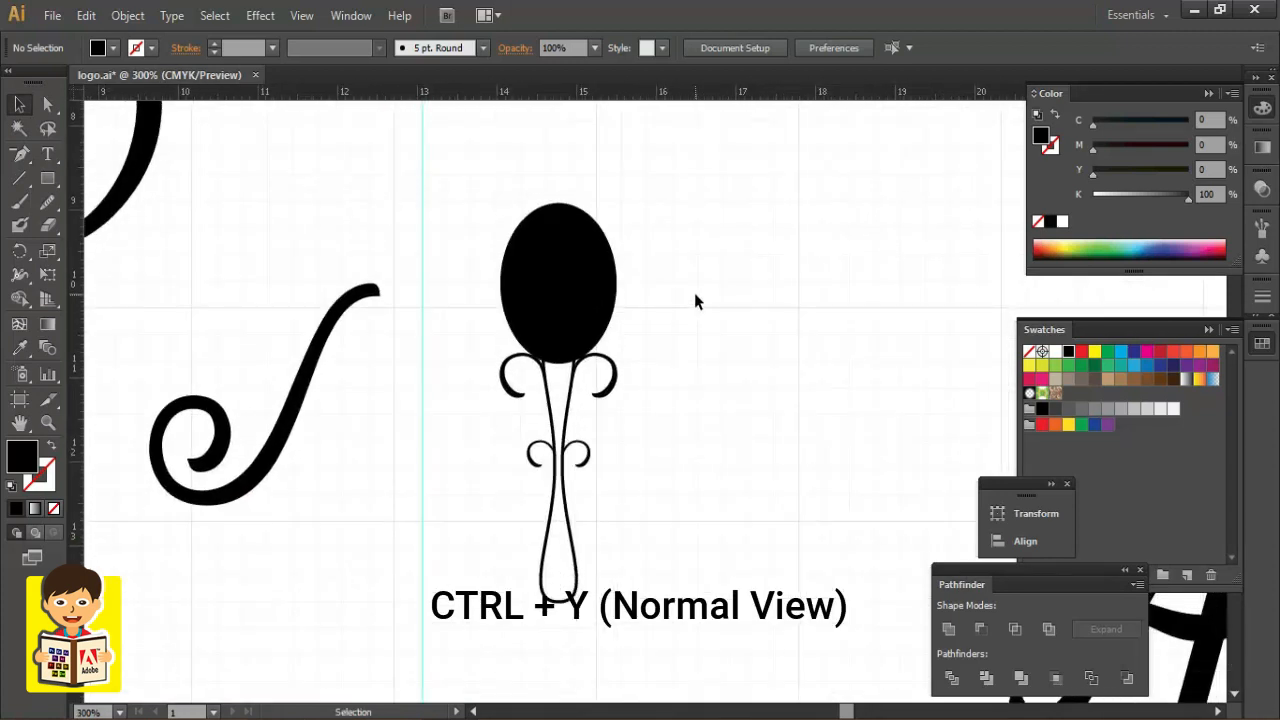
pyautogui.click(600, 250)
pyautogui.hotkey('ctrl', 'c')
pyautogui.moveTo(620, 202); pyautogui.dragTo(610, 211)
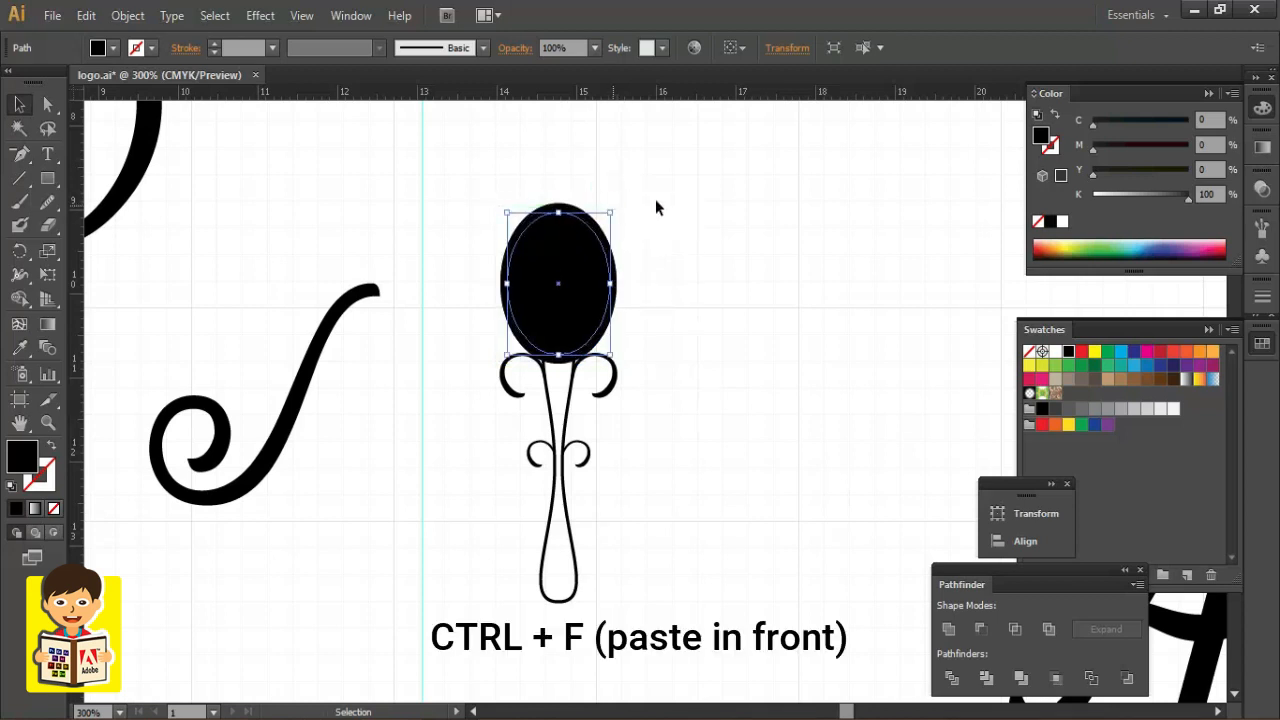
pyautogui.click(1060, 226)
pyautogui.click(736, 337)
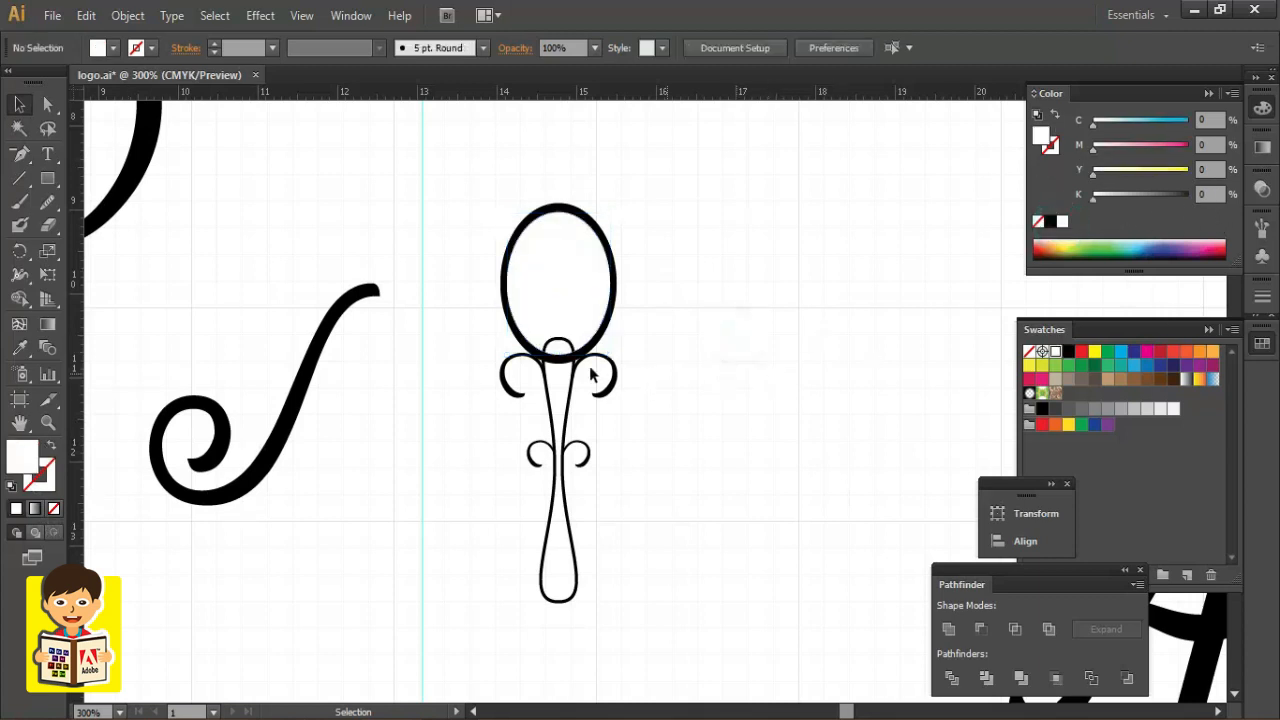
# Bring the white ellipse forward so it covers the rounded top of the handle.
pyautogui.click(560, 344)
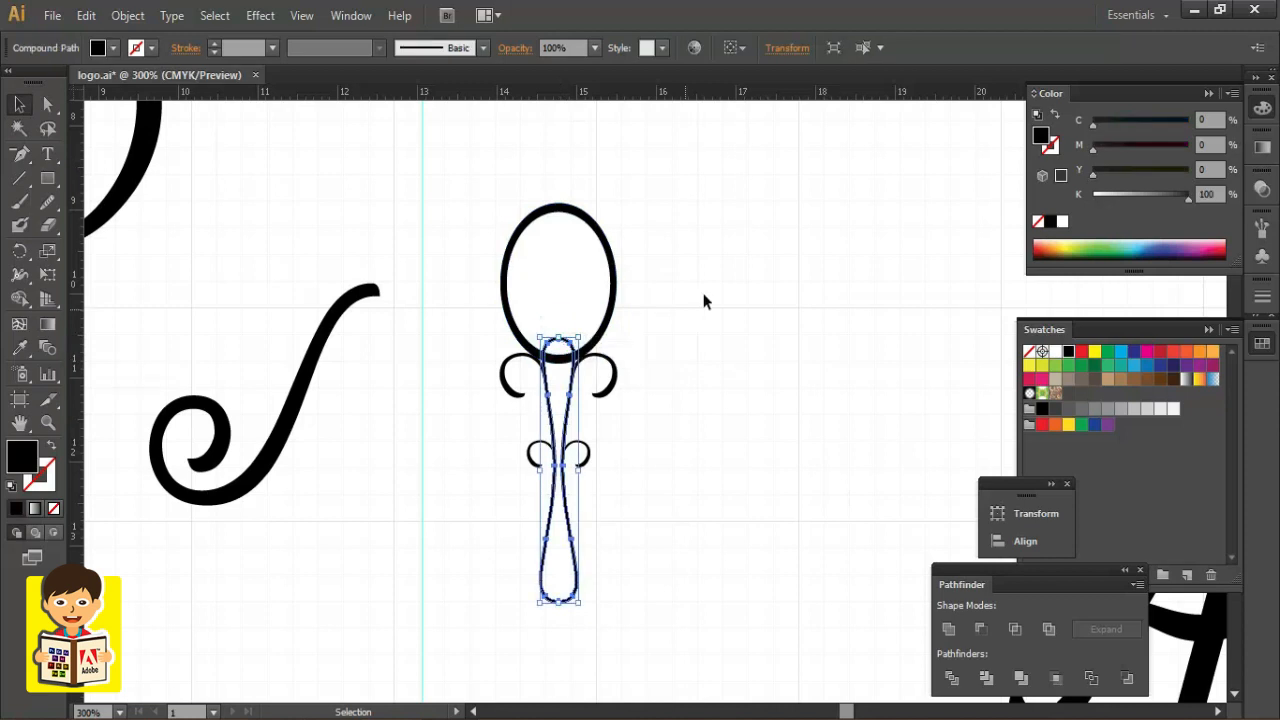
pyautogui.click(573, 265)
pyautogui.hotkey('ctrl', ']')
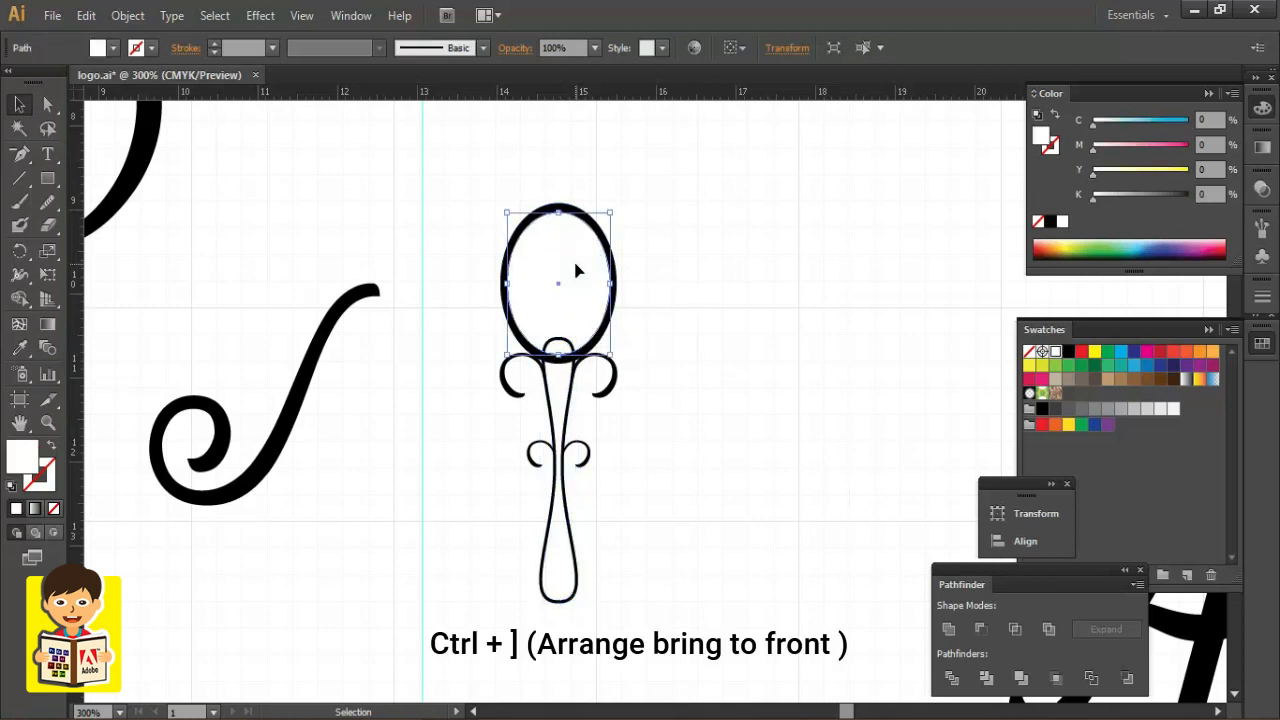
pyautogui.hotkey('ctrl', ']')
pyautogui.click(781, 247)
# Group the hand mirror artwork and place a scaled-down copy at the upper end of the script curl.
pyautogui.moveTo(505, 289); pyautogui.dragTo(752, 570)
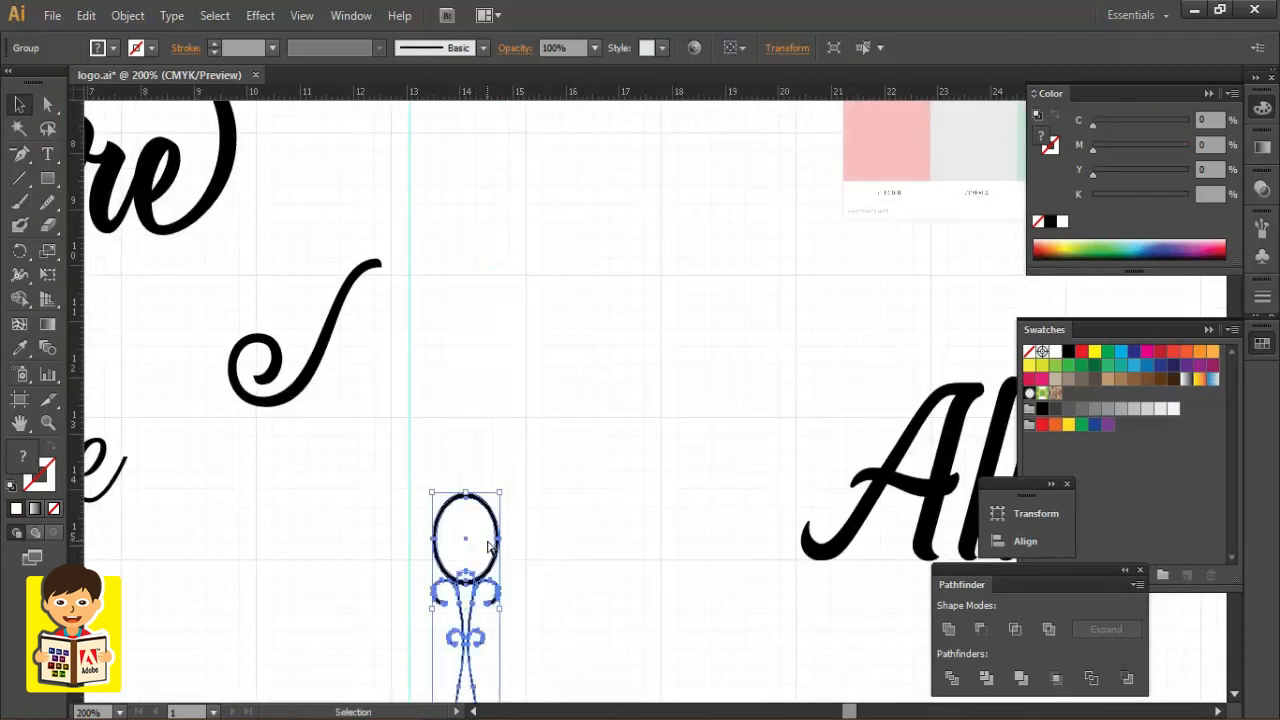
pyautogui.moveTo(752, 570); pyautogui.dragTo(394, 316)
pyautogui.keyDown('ctrl'); pyautogui.click(517, 309); pyautogui.keyUp('ctrl')
pyautogui.moveTo(592, 408); pyautogui.dragTo(583, 315)
pyautogui.moveTo(544, 334); pyautogui.dragTo(552, 375)
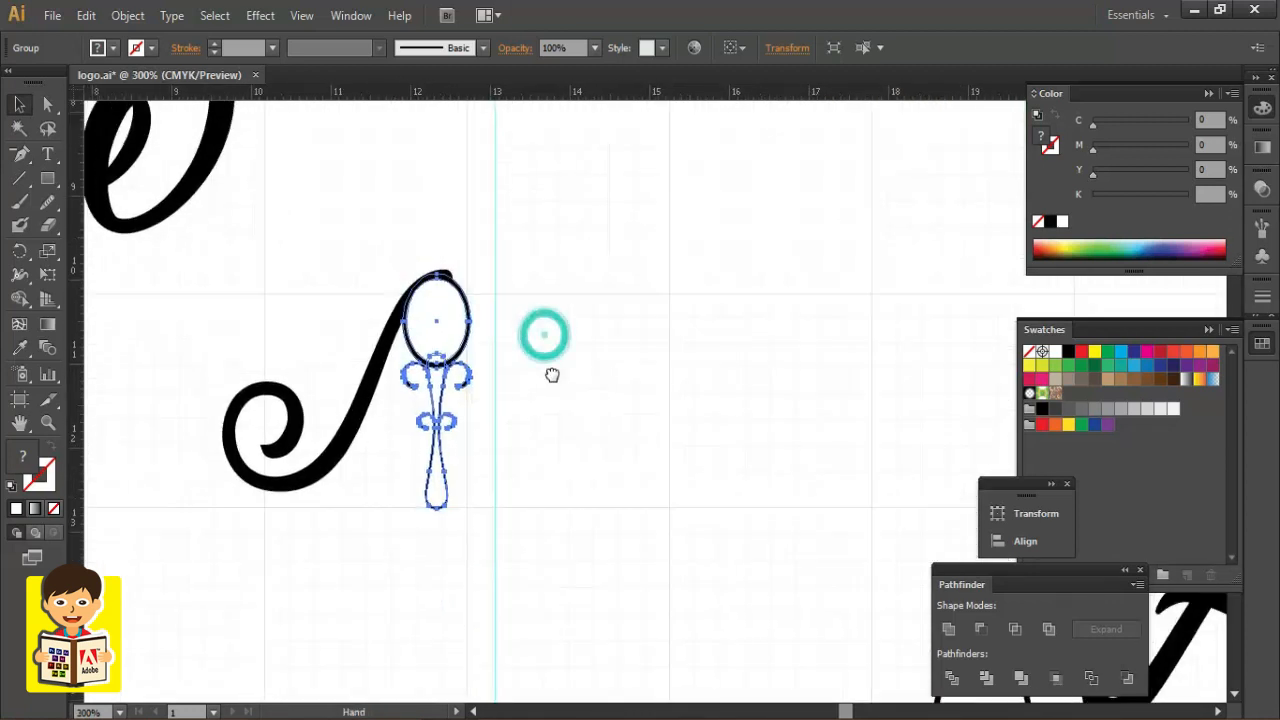
# Tilt the mirror slightly counterclockwise and nudge it to the right so its rim joins the upper end of the script curl.
pyautogui.moveTo(480, 268); pyautogui.dragTo(458, 265)
pyautogui.press('Right')
pyautogui.press('Right')
pyautogui.press('Right')
pyautogui.press('Right')
pyautogui.press('Right')
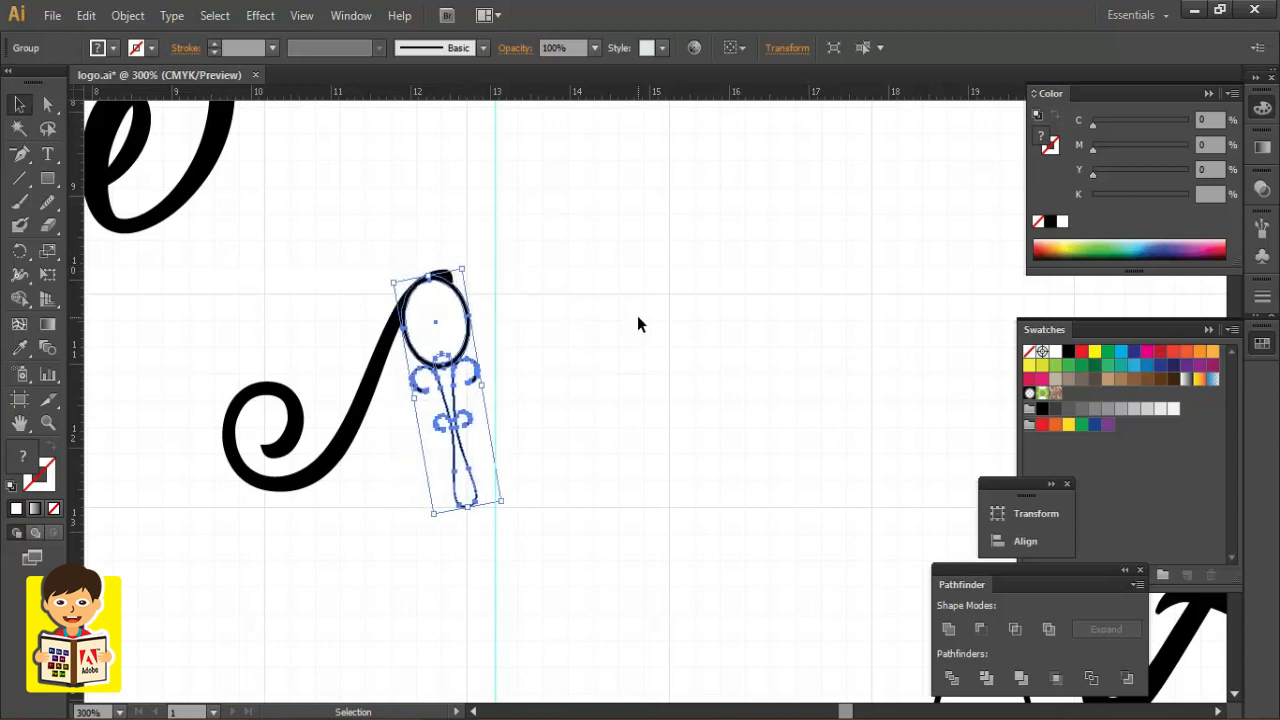
pyautogui.press('Right')
pyautogui.press('Right')
pyautogui.press('Right')
pyautogui.press('Right')
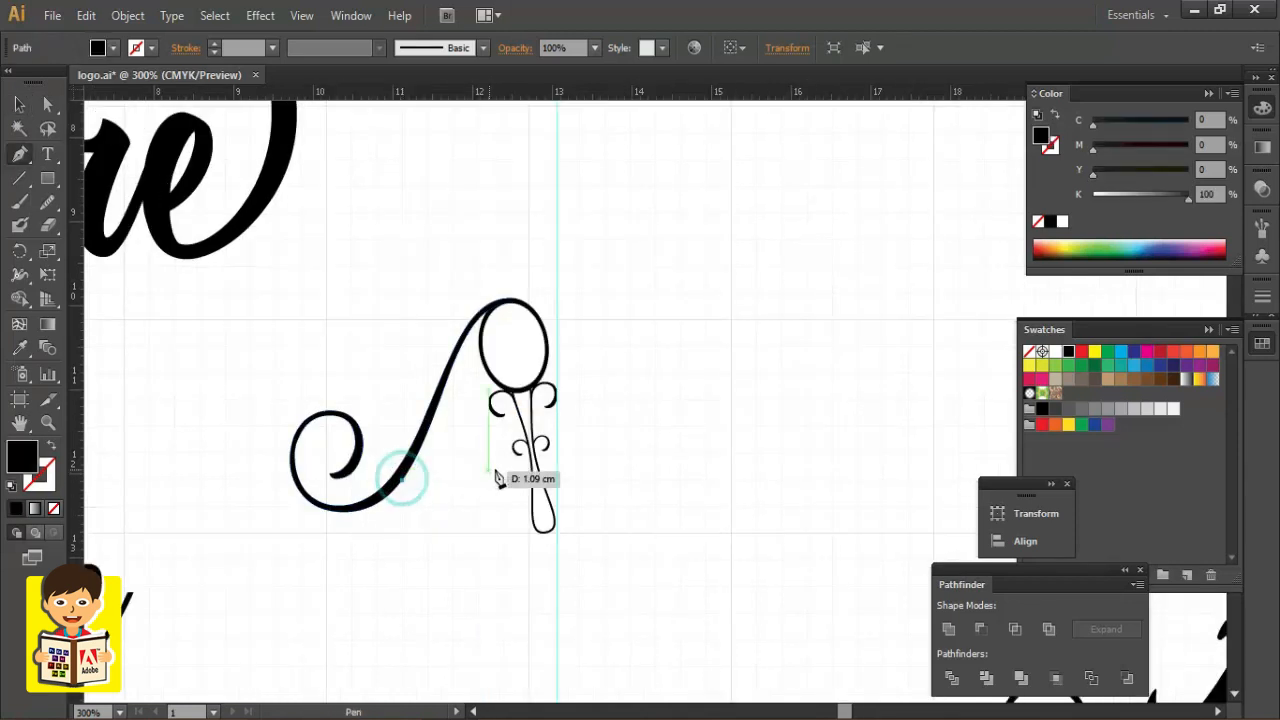
# Draw a filled, tapering curved crossbar with the Pen tool, from the script curl toward the mirror's handle.
pyautogui.scroll(1, 508, 477)
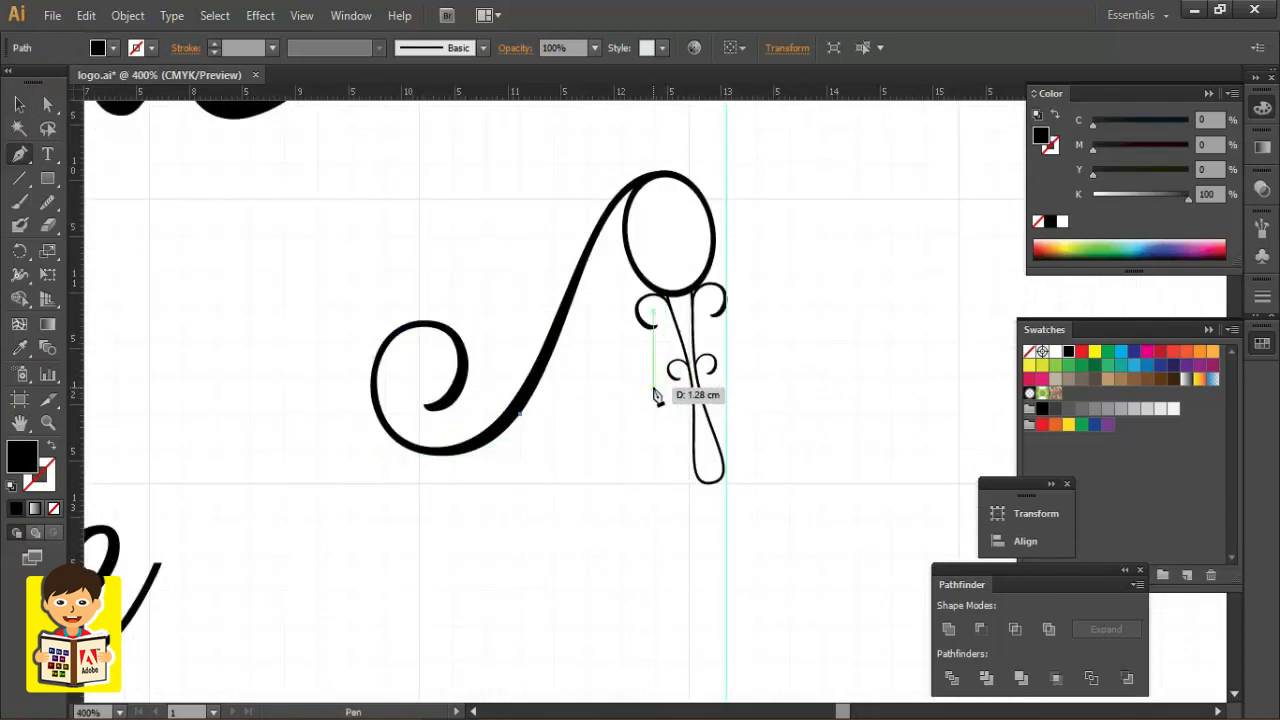
pyautogui.moveTo(652, 385); pyautogui.dragTo(725, 397)
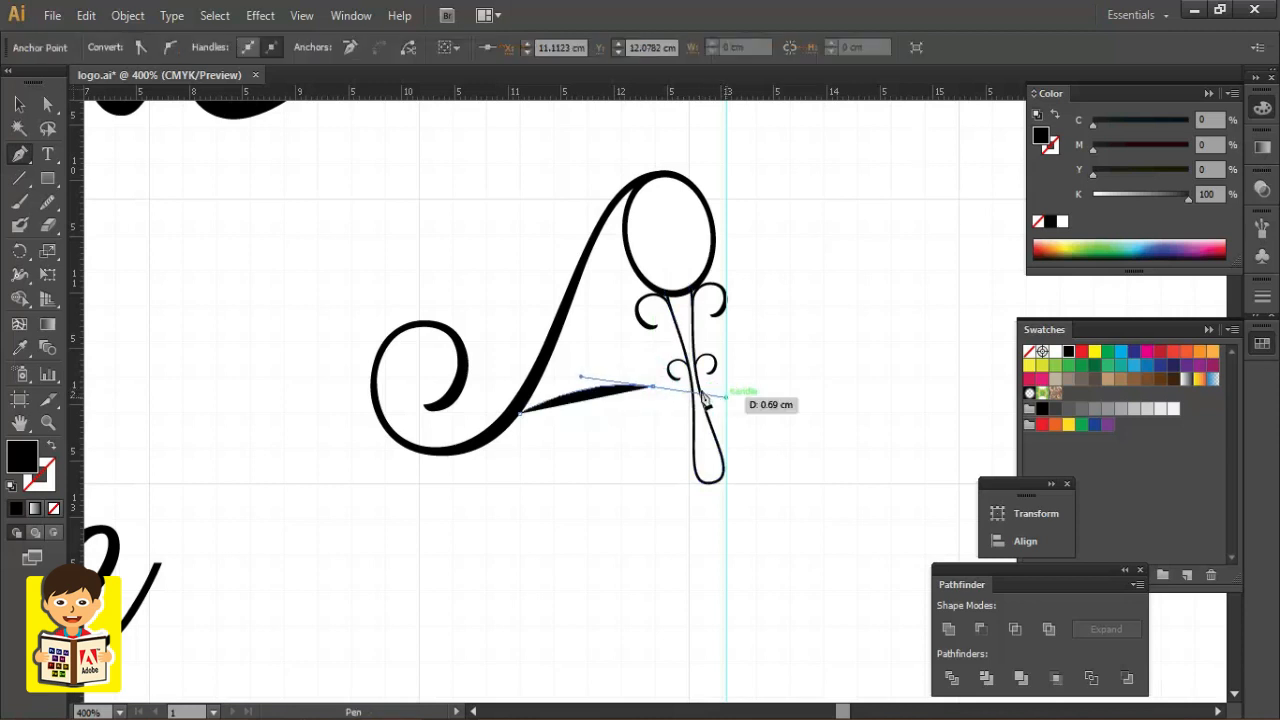
pyautogui.click(652, 386)
pyautogui.moveTo(519, 412); pyautogui.dragTo(404, 429)
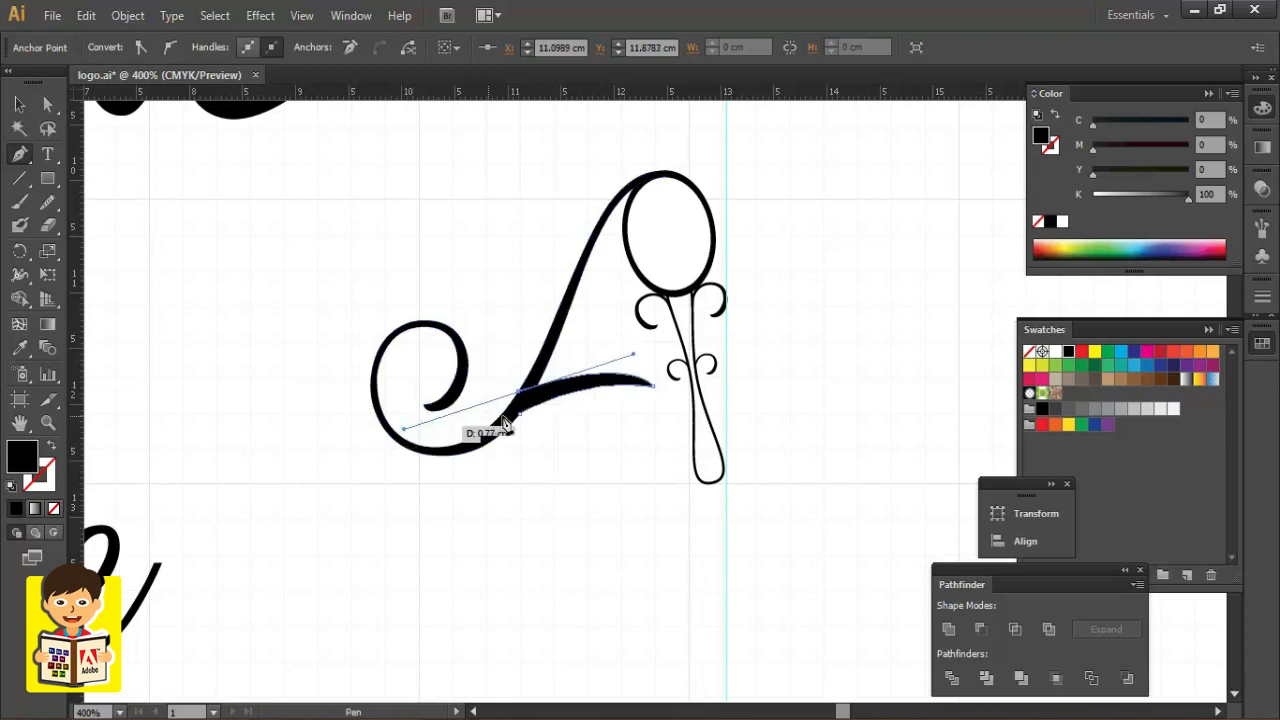
pyautogui.click(519, 391)
pyautogui.click(519, 413)
pyautogui.press('v')
pyautogui.click(574, 528)
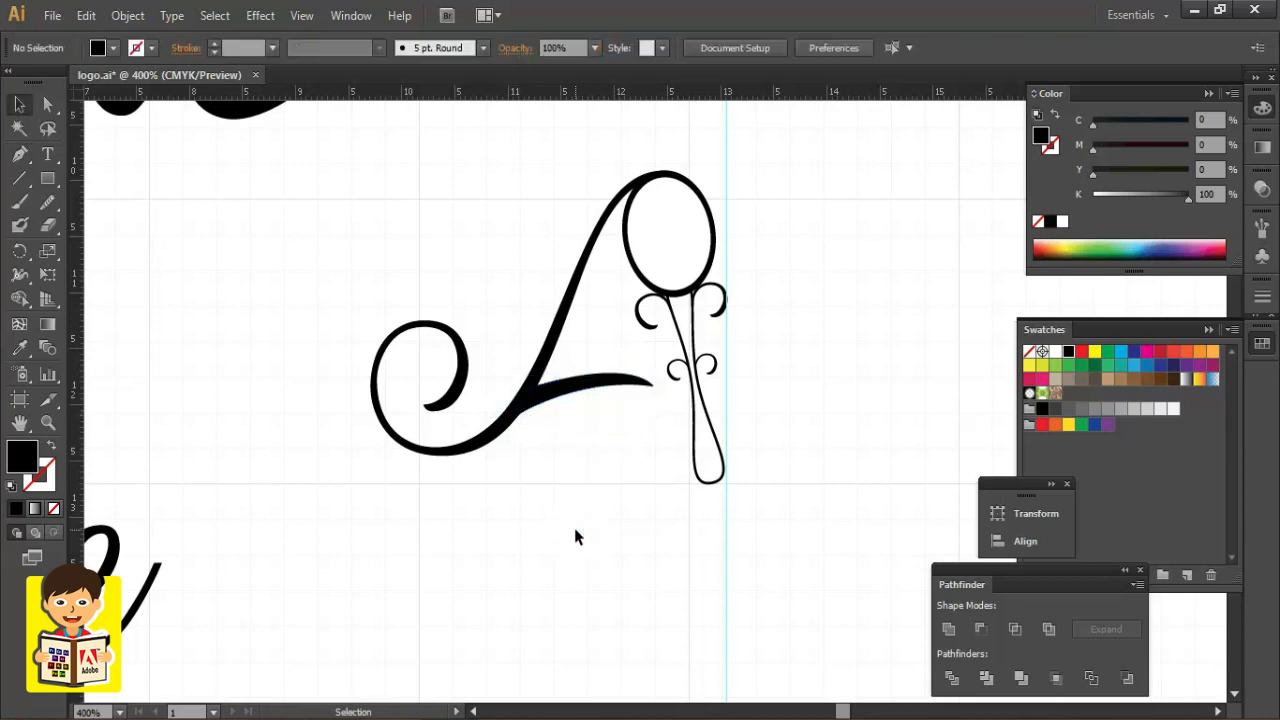
# Delete the letter A from the Allure text so that it reads llure.
pyautogui.scroll(-1, 843, 325)
pyautogui.click(552, 486)
pyautogui.moveTo(580, 505); pyautogui.dragTo(577, 490)
pyautogui.click(628, 440)
pyautogui.press('t')
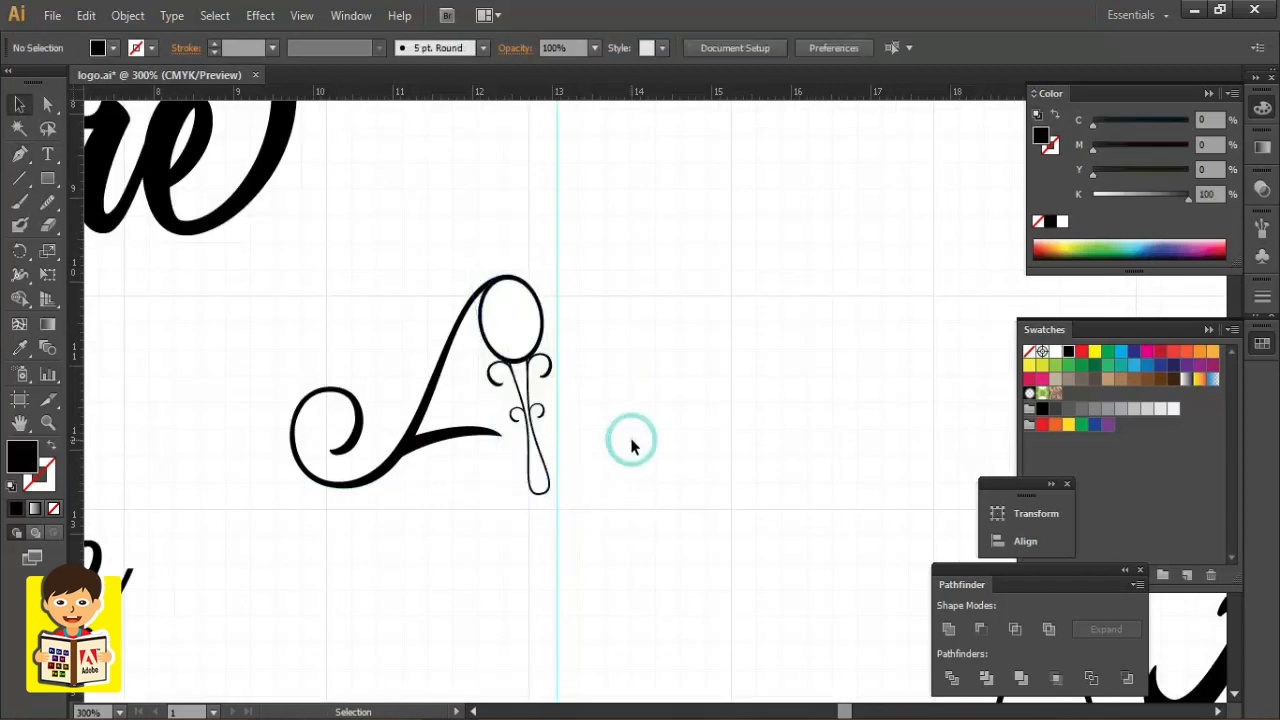
pyautogui.click(488, 372)
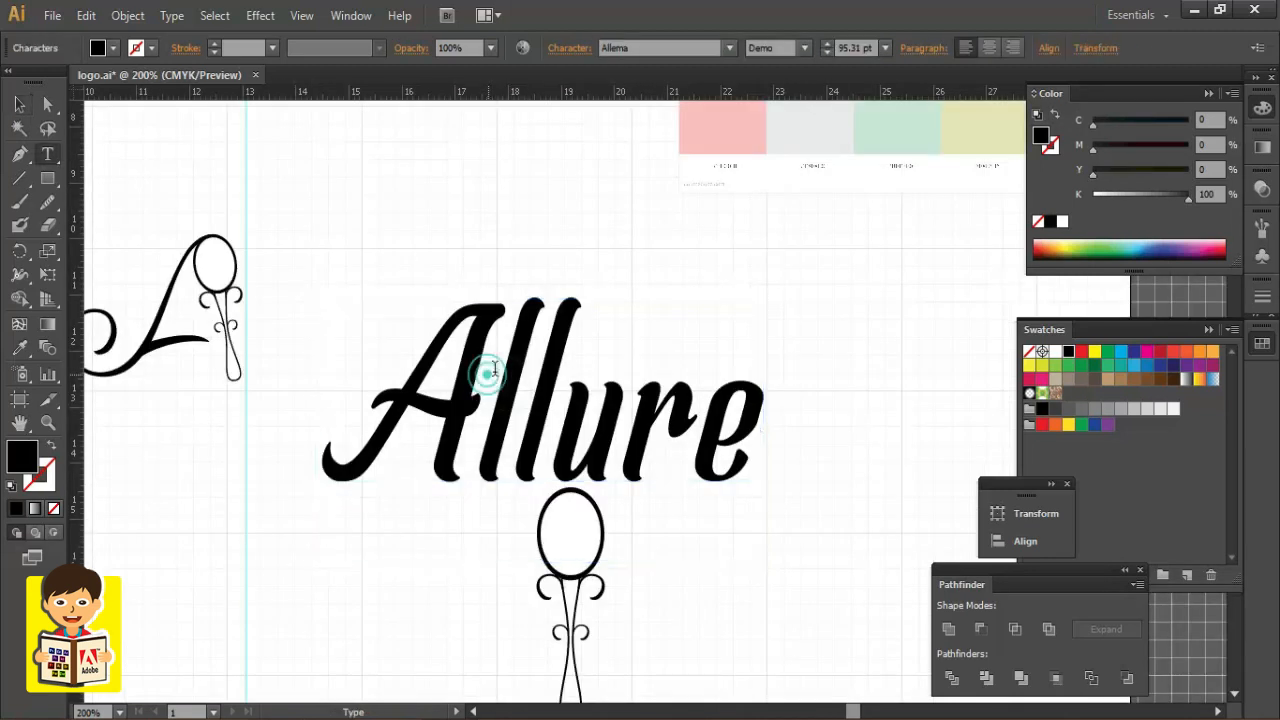
pyautogui.press('BackSpace')
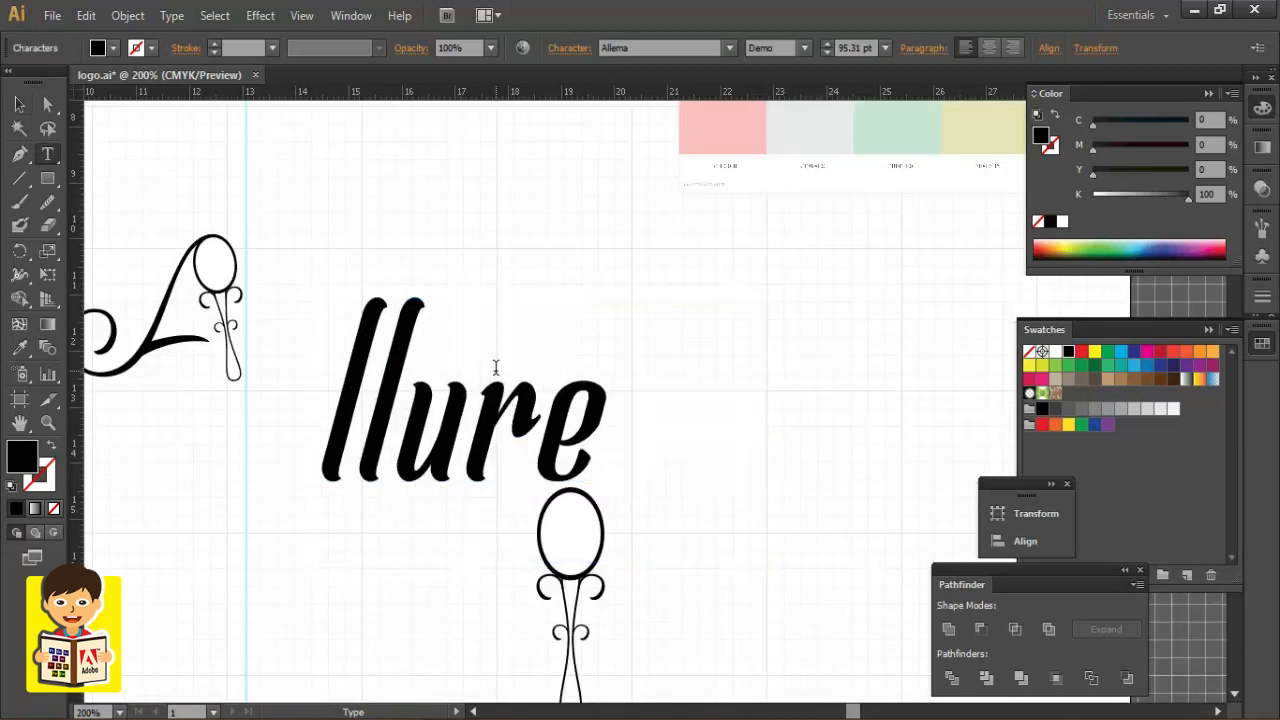
# Scale the llure text down to 35 pt beside the upper part of the decorative A, using horizontal guides for alignment.
pyautogui.click(19, 104)
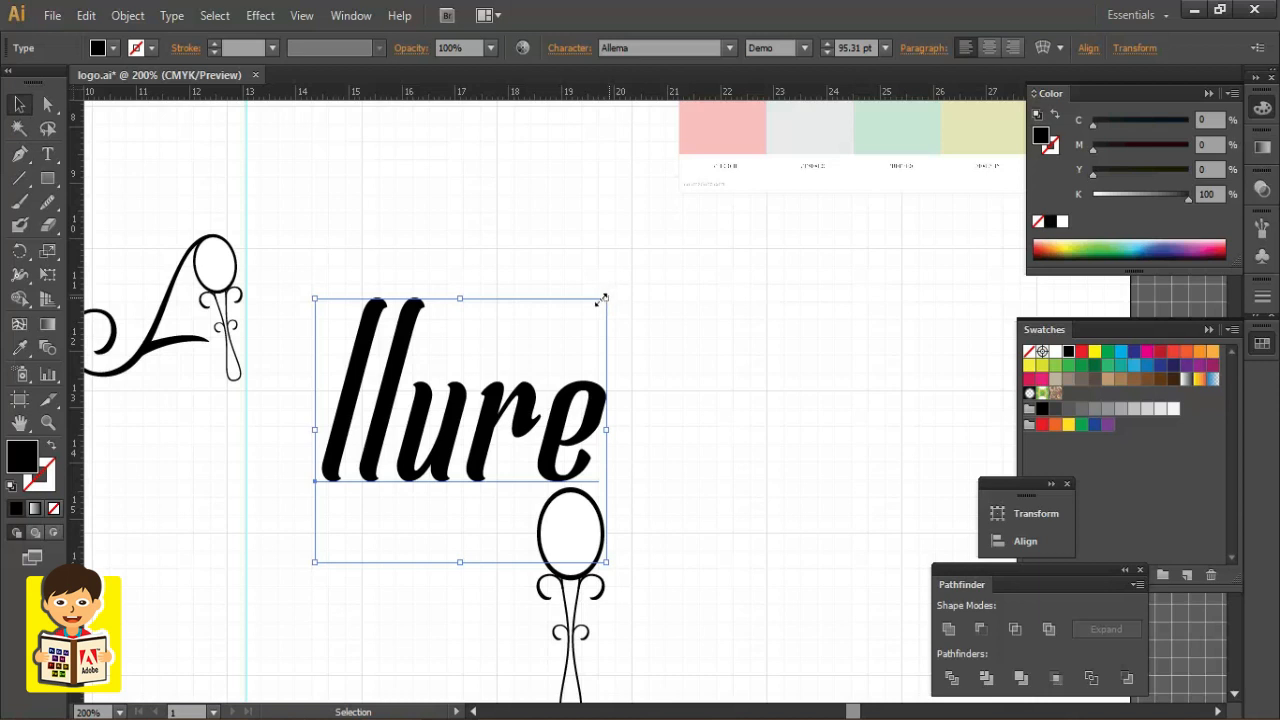
pyautogui.click(363, 237)
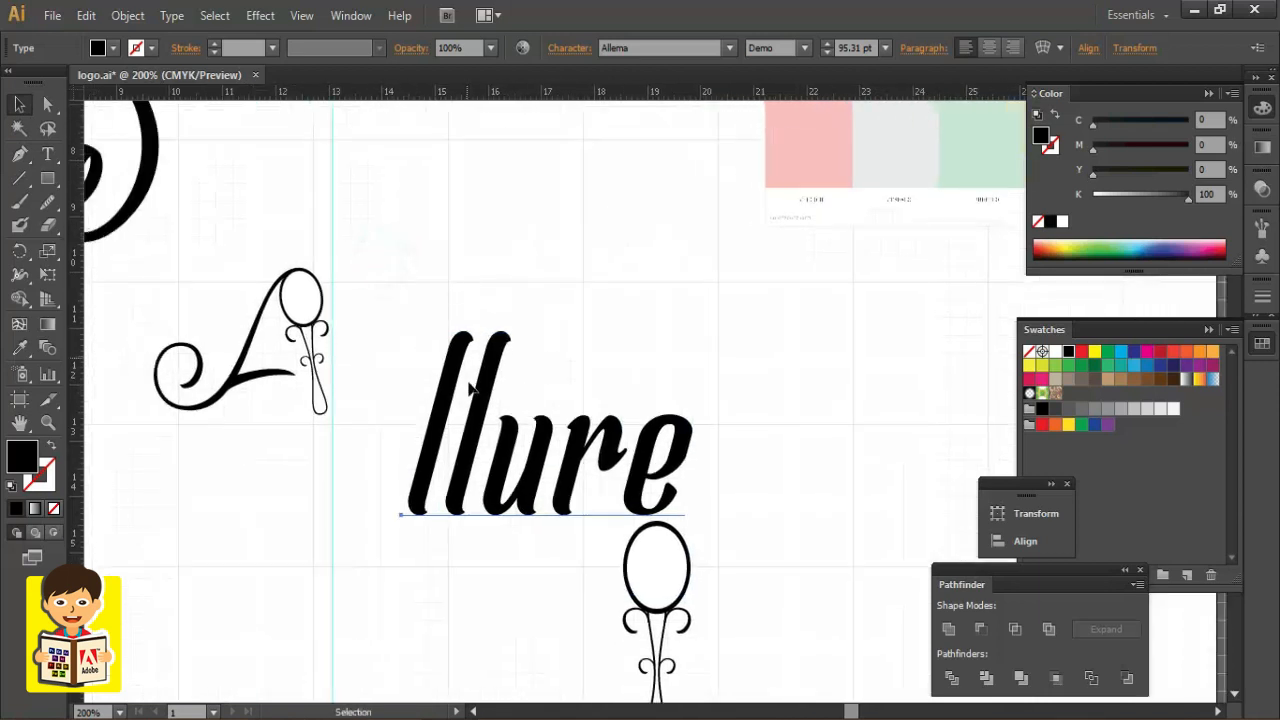
pyautogui.click(548, 300)
pyautogui.moveTo(524, 100); pyautogui.dragTo(494, 329)
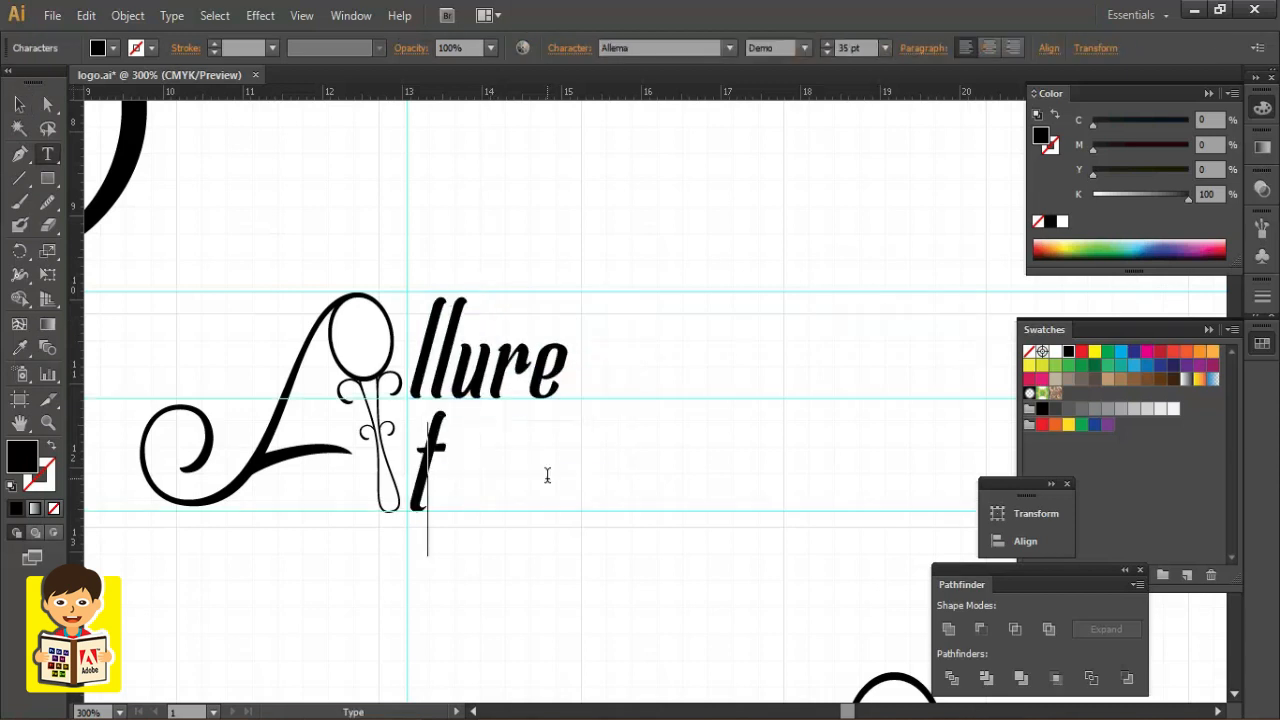
# Enter the word touch at 35 pt directly below llure, beside the mirror's handle.
pyautogui.write('ouch')
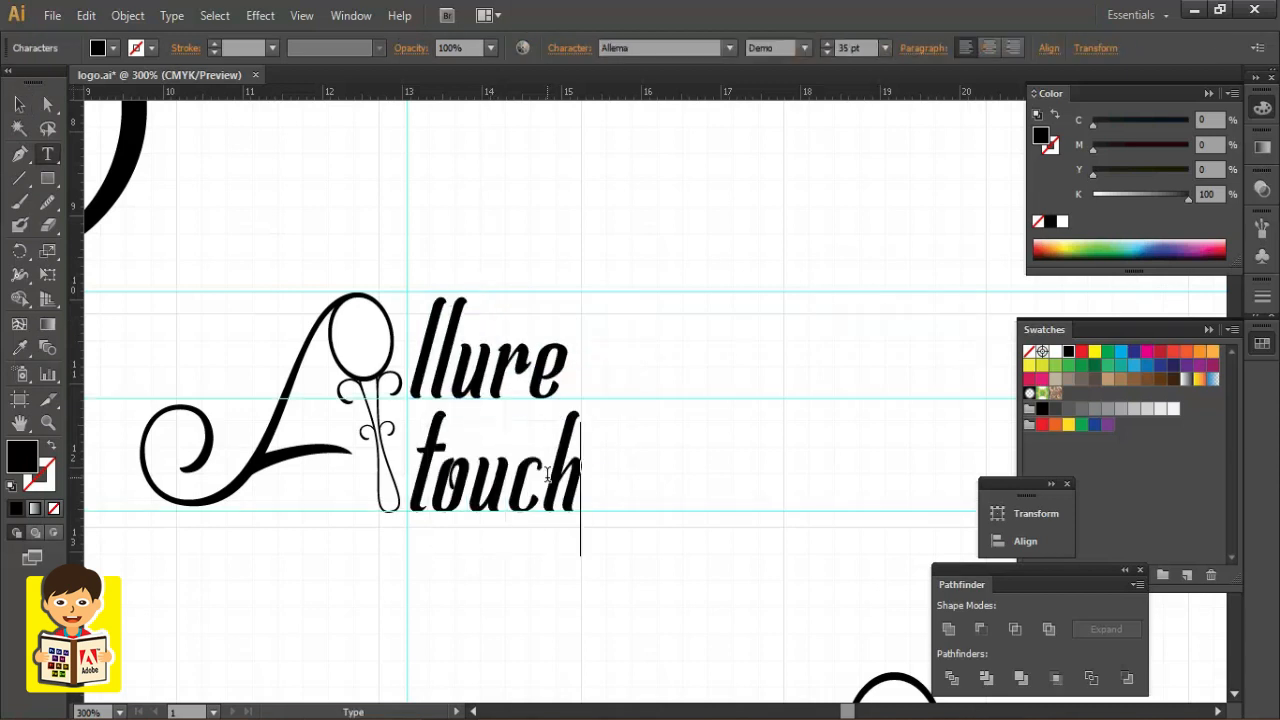
pyautogui.click(13, 104)
pyautogui.press('t')
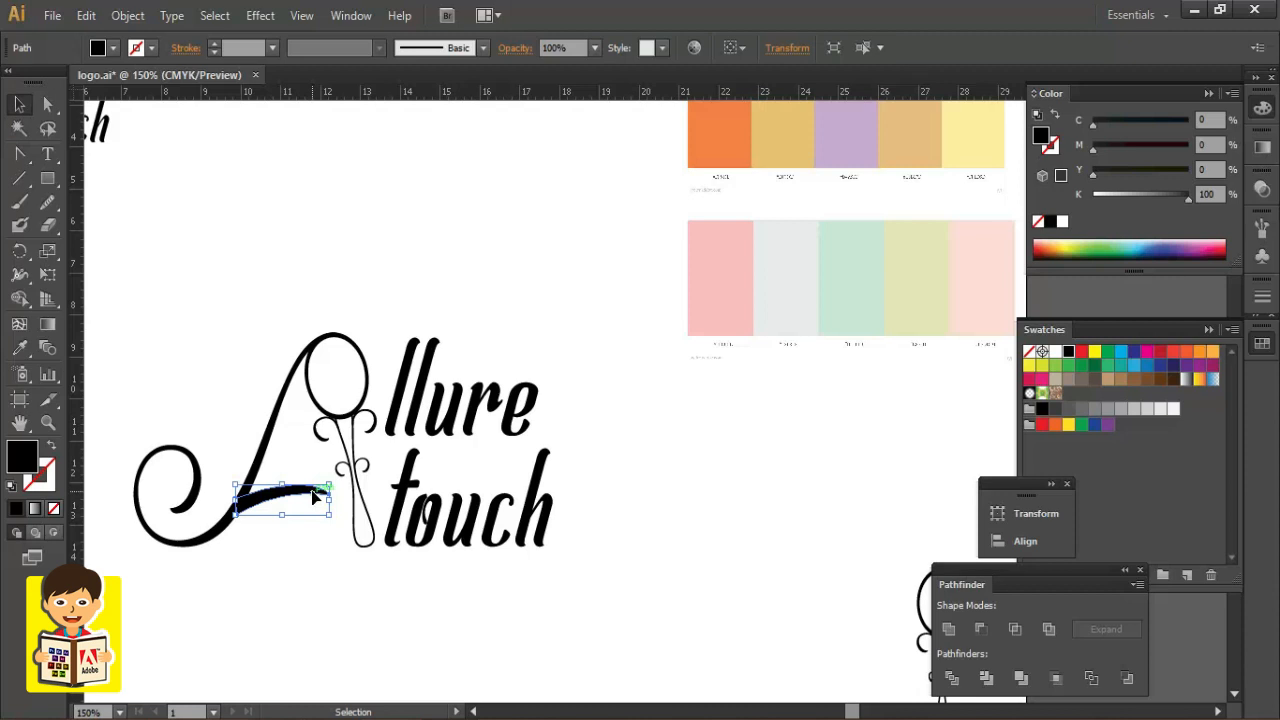
# Fill the A's crossbar with the pink sampled from the first color of the pastel palette.
pyautogui.press('i')
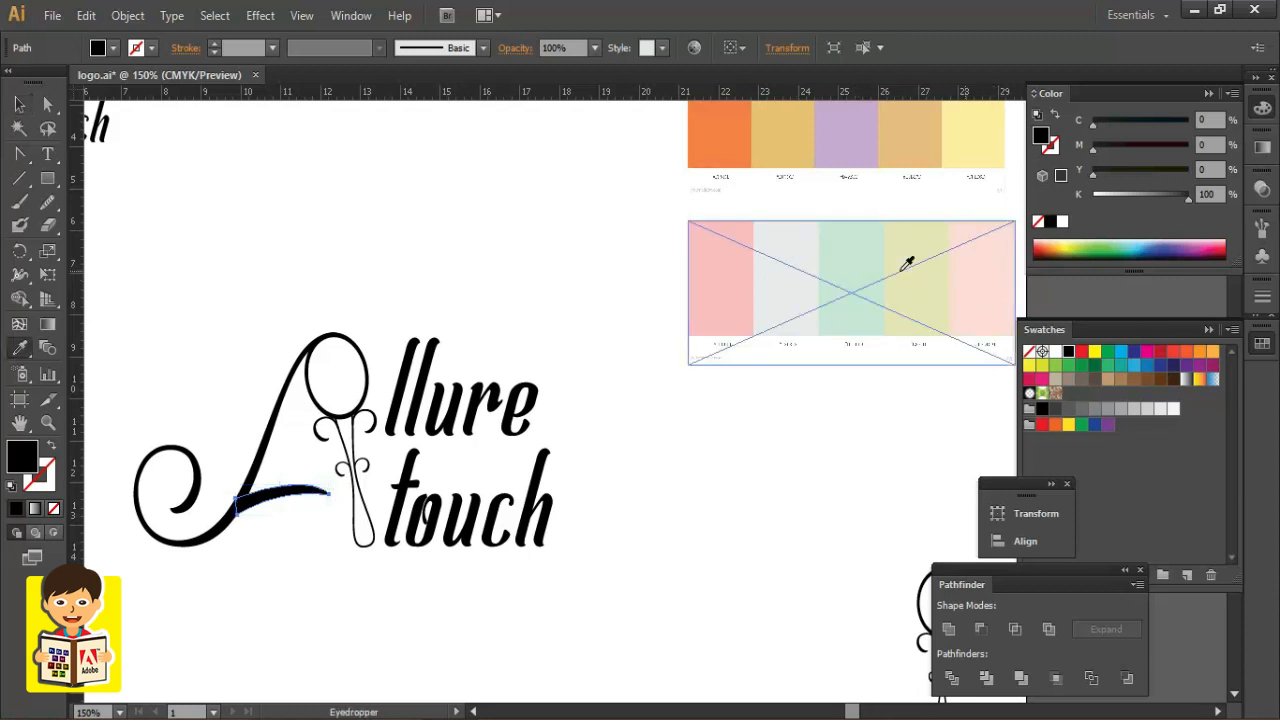
pyautogui.click(726, 274)
pyautogui.press('v')
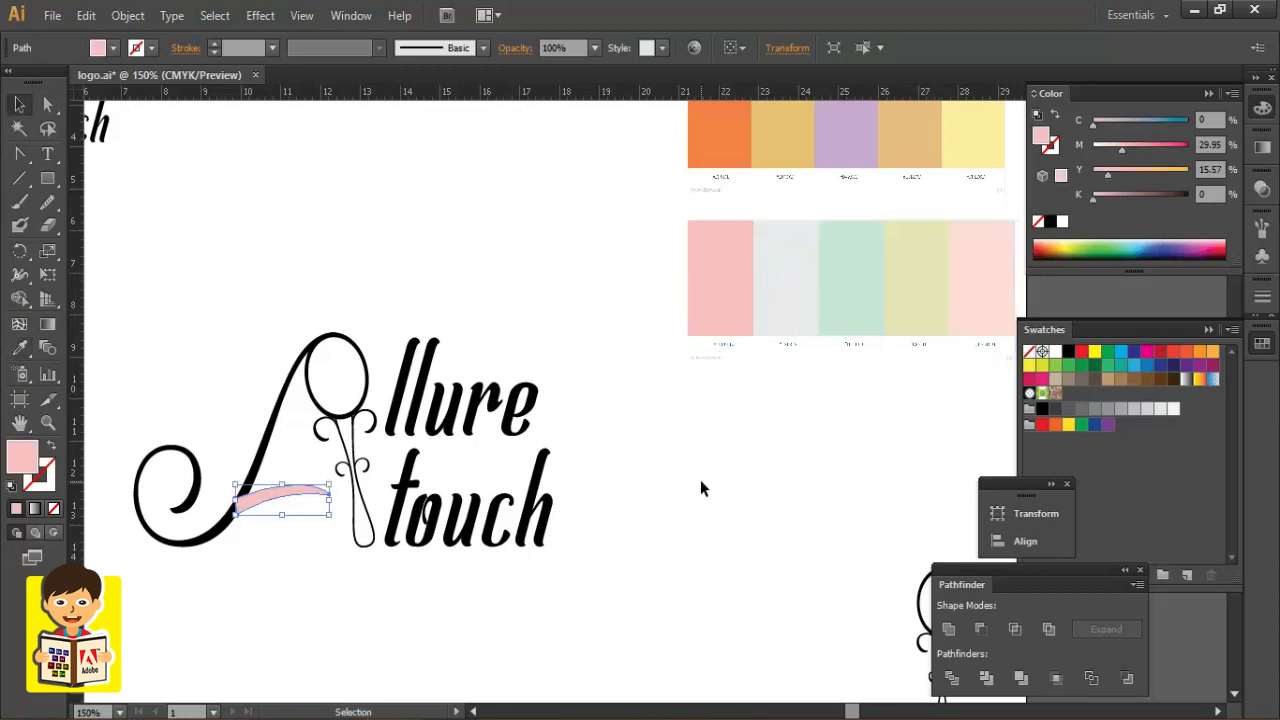
pyautogui.click(697, 478)
# Fill the decorative A's script curl with the pink sampled from its crossbar.
pyautogui.click(257, 460)
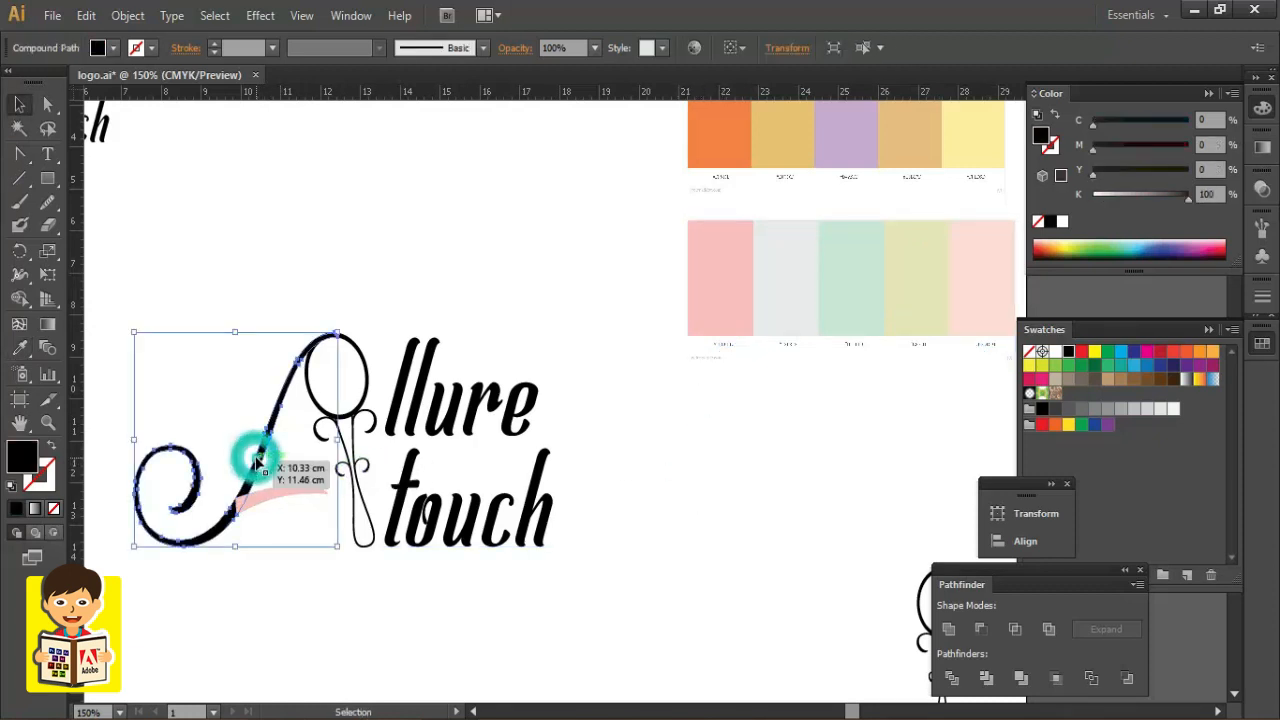
pyautogui.press('i')
pyautogui.click(290, 488)
pyautogui.press('v')
pyautogui.click(314, 599)
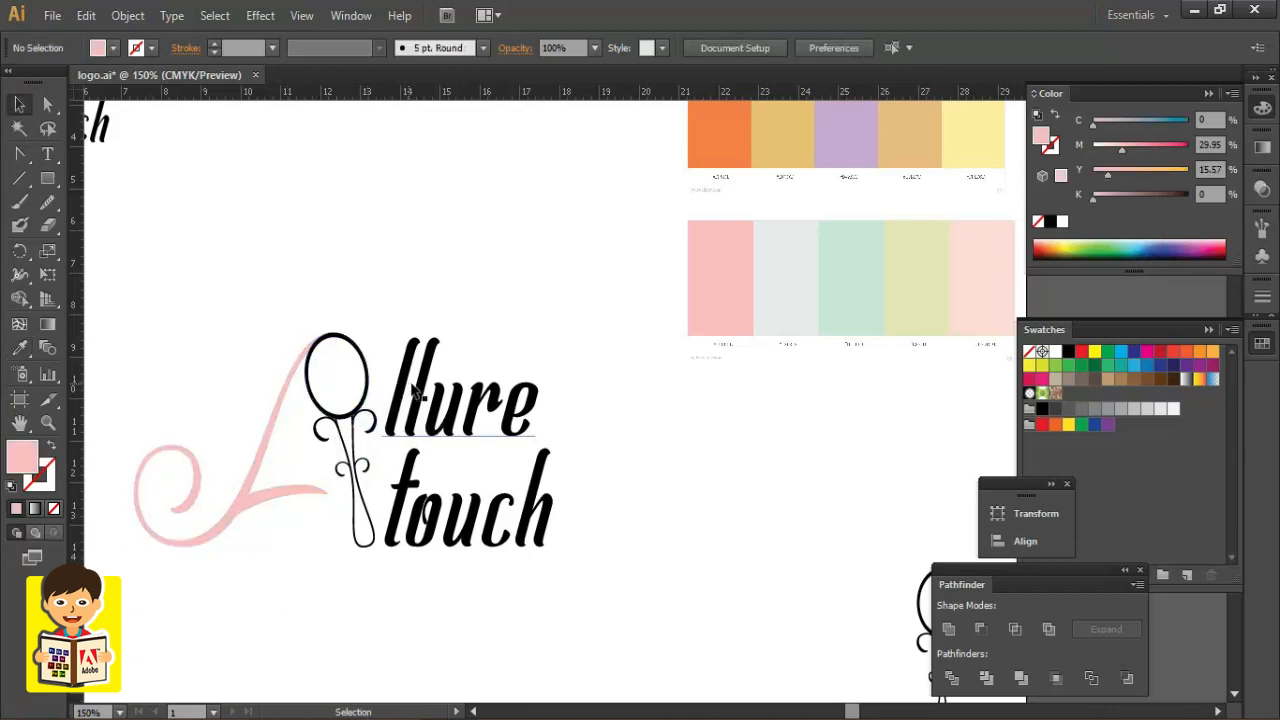
# Fill the hand mirror's frame with the pale yellow sampled from the last color of the upper palette.
pyautogui.click(413, 392)
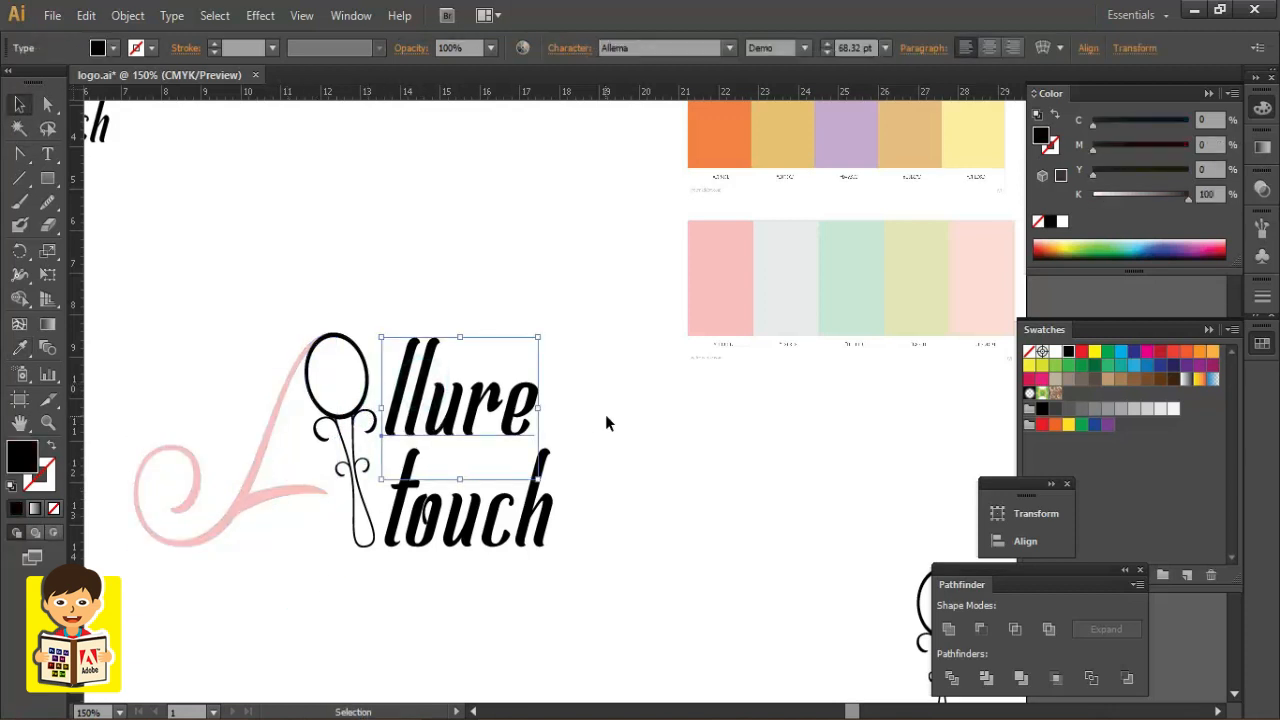
pyautogui.click(368, 370)
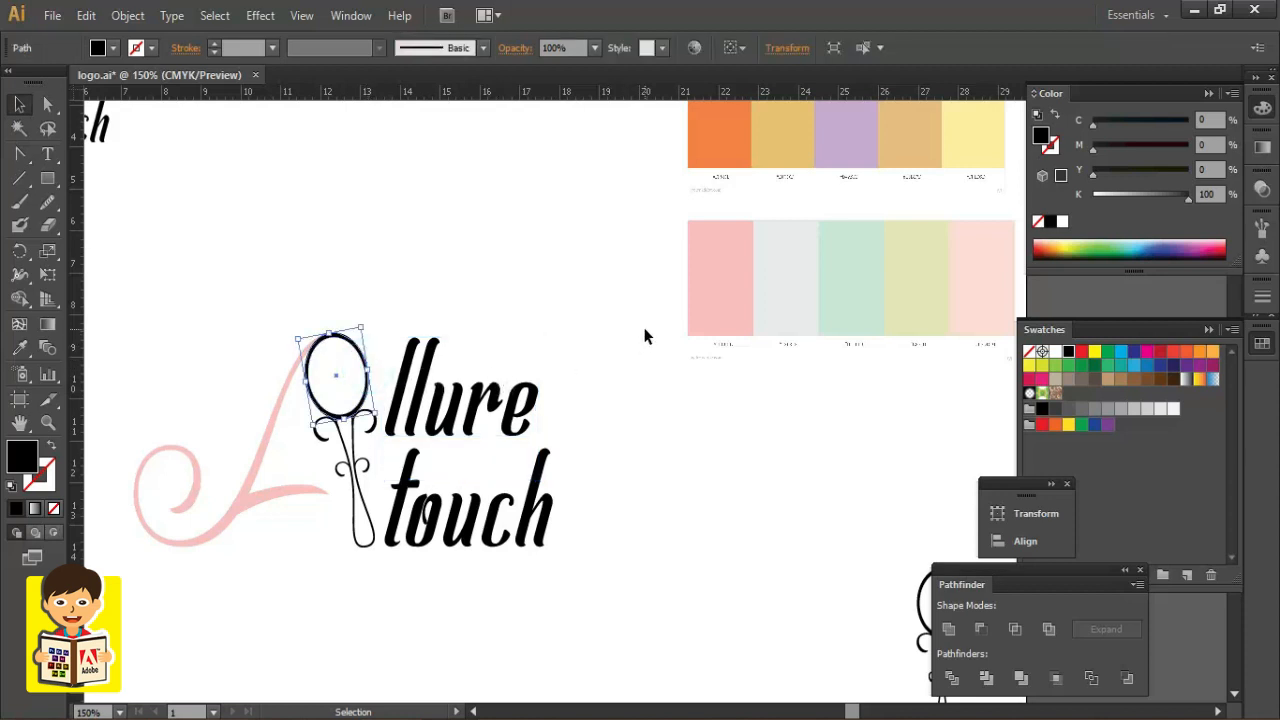
pyautogui.press('i')
pyautogui.click(960, 132)
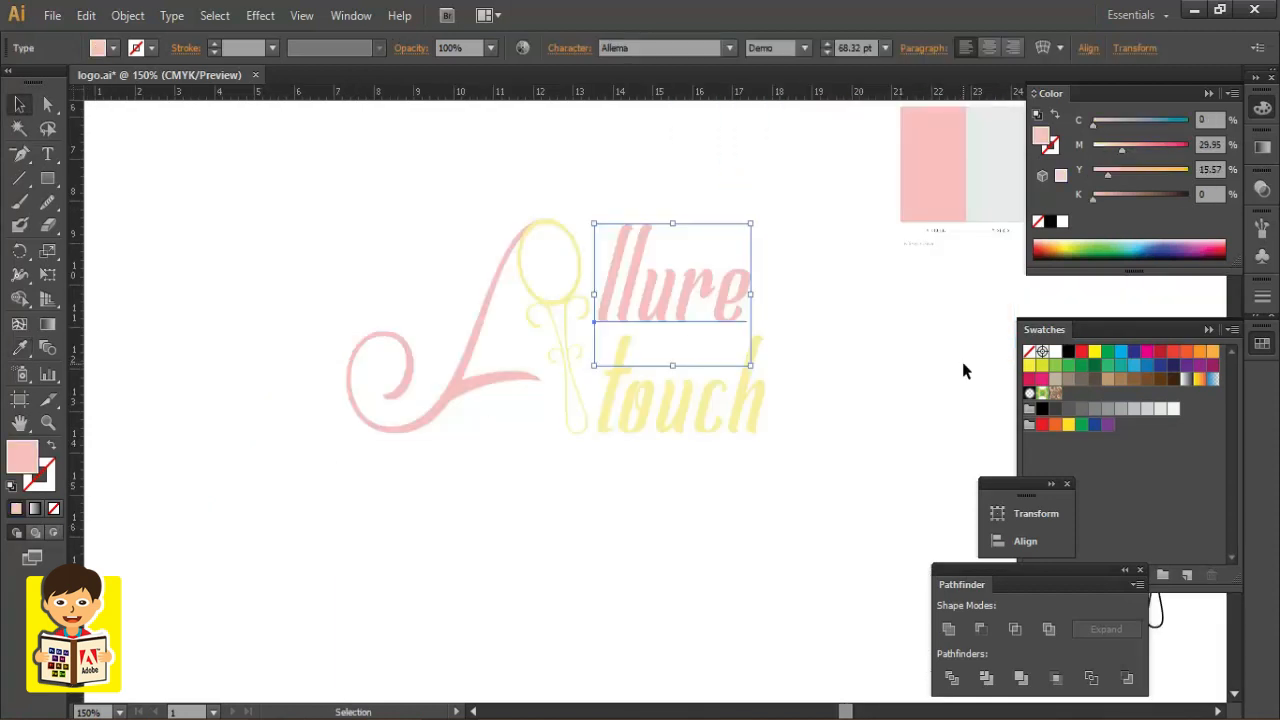
# Set the llure copy's magenta to 61% and offset it slightly left and down behind the pink text as a shadow.
pyautogui.press('ctrl')
pyautogui.moveTo(1122, 152); pyautogui.dragTo(1154, 158)
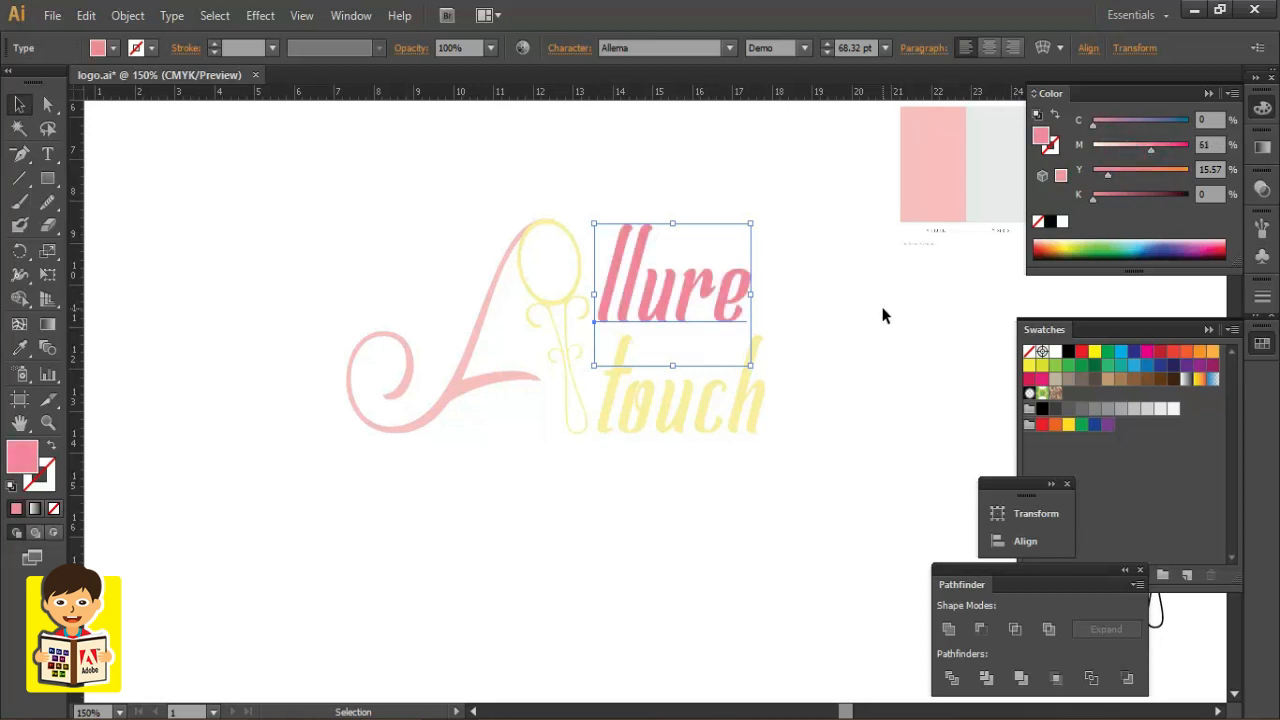
pyautogui.hotkey('ctrl', 'z')
pyautogui.press('Left')
pyautogui.press('Left')
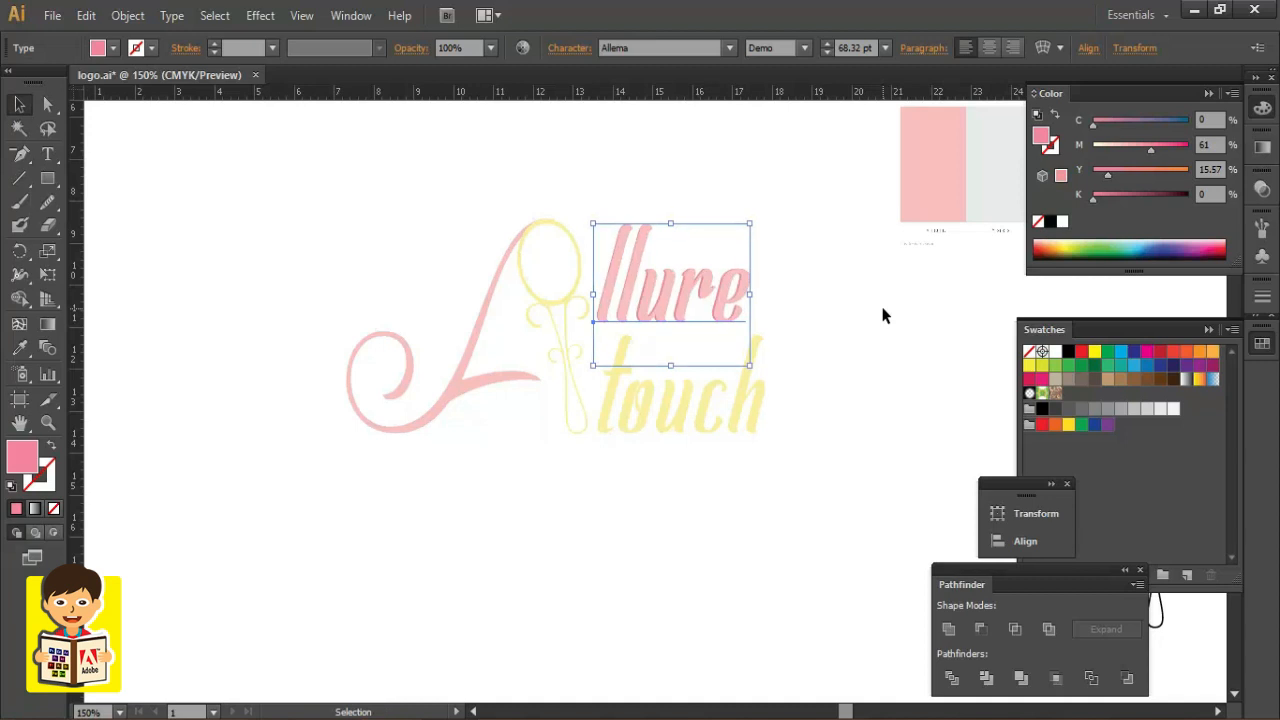
pyautogui.press('Down')
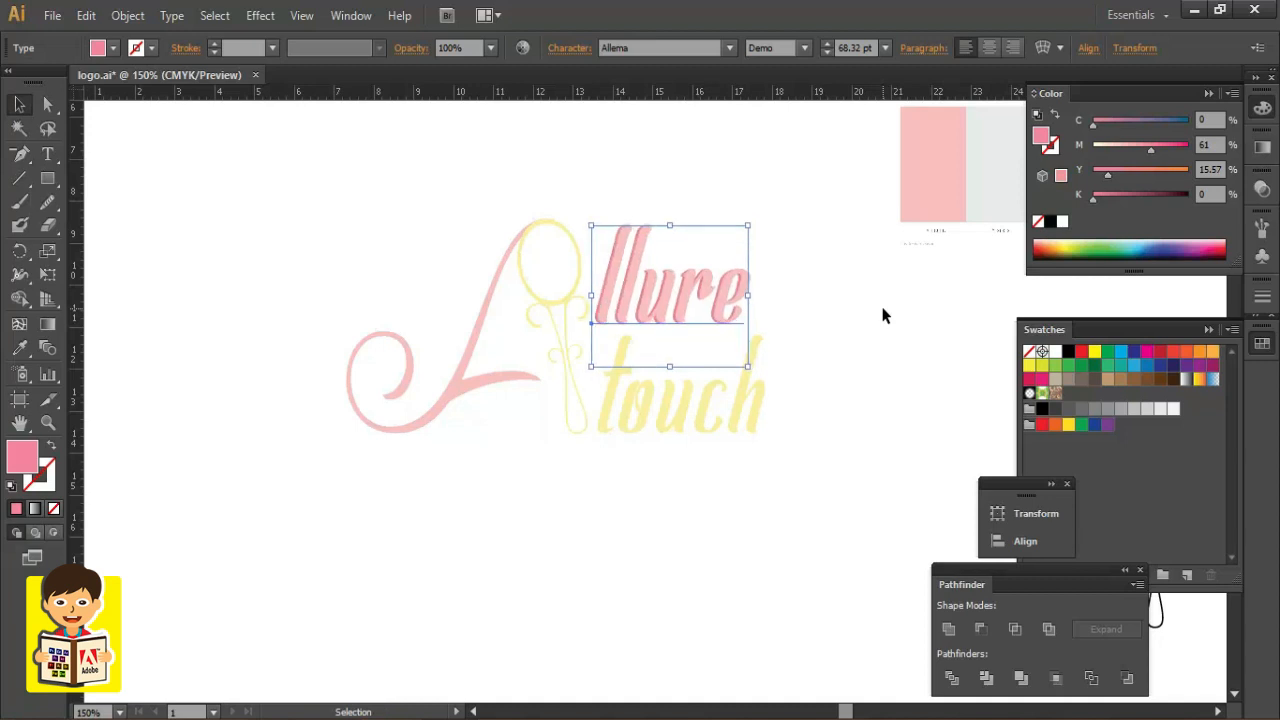
pyautogui.press('Down')
pyautogui.press('Up')
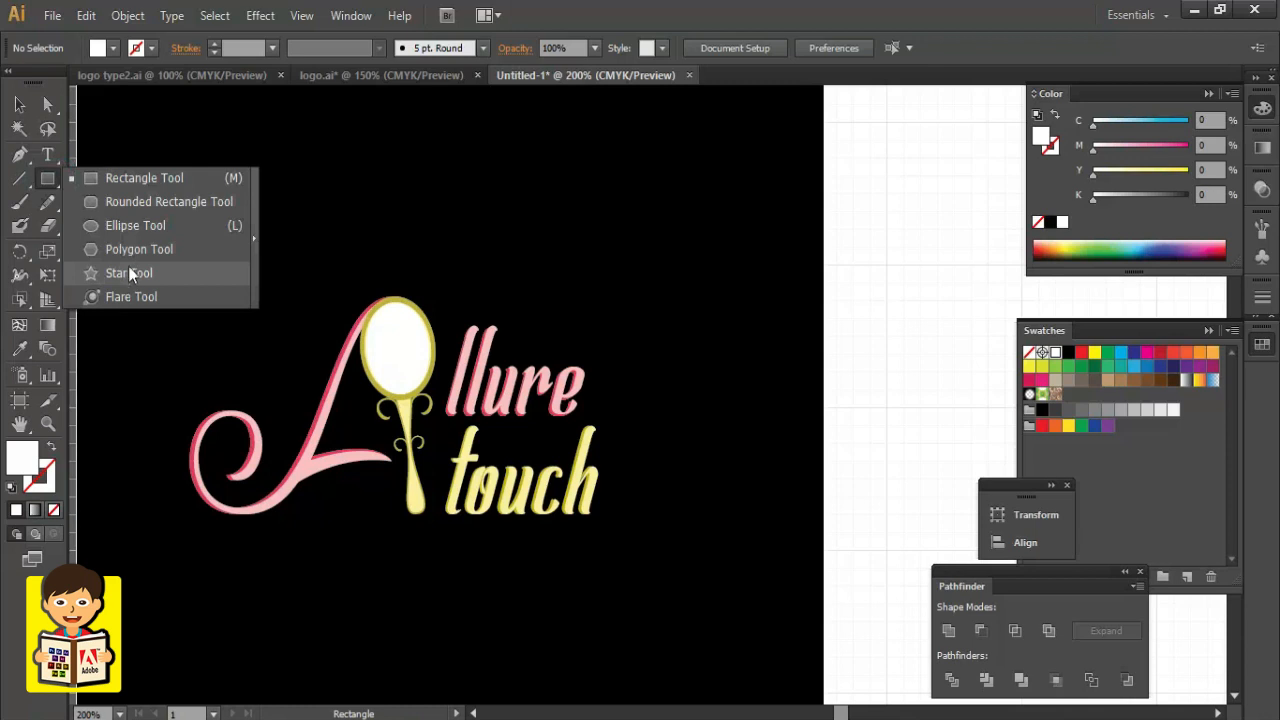
# Draw a small five-pointed star above the llure text.
pyautogui.click(128, 268)
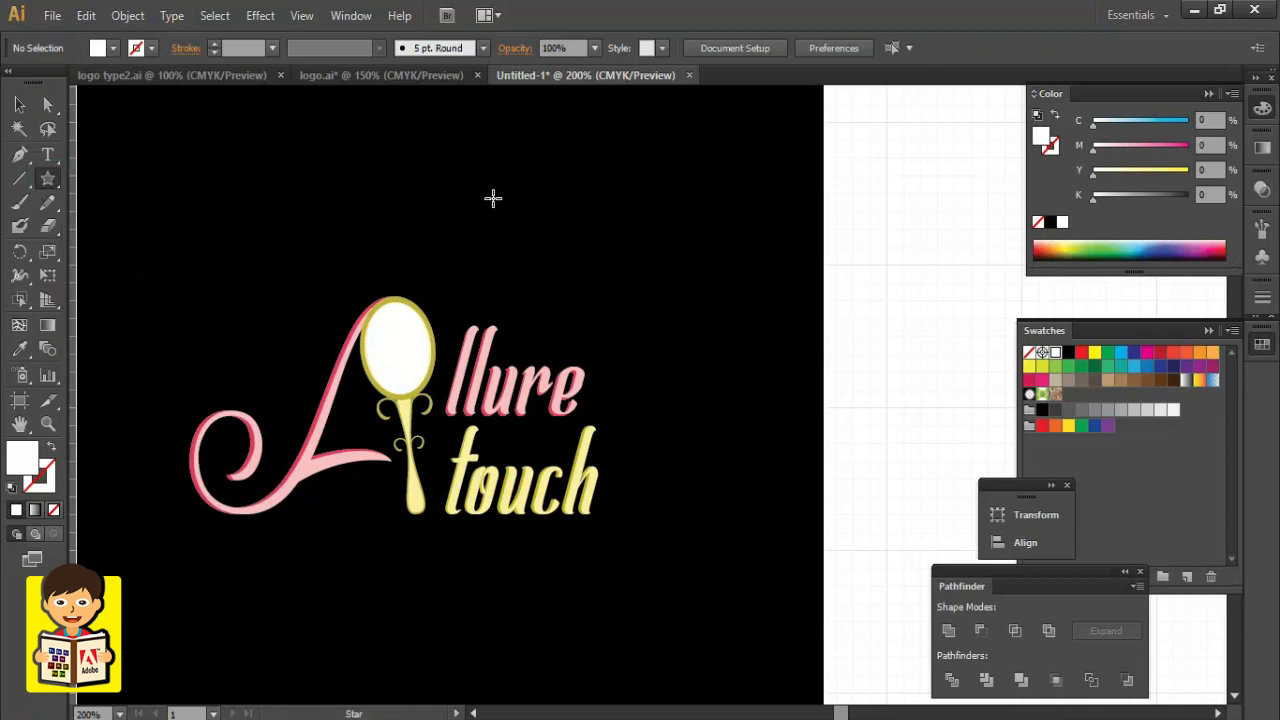
pyautogui.moveTo(508, 267); pyautogui.dragTo(524, 284)
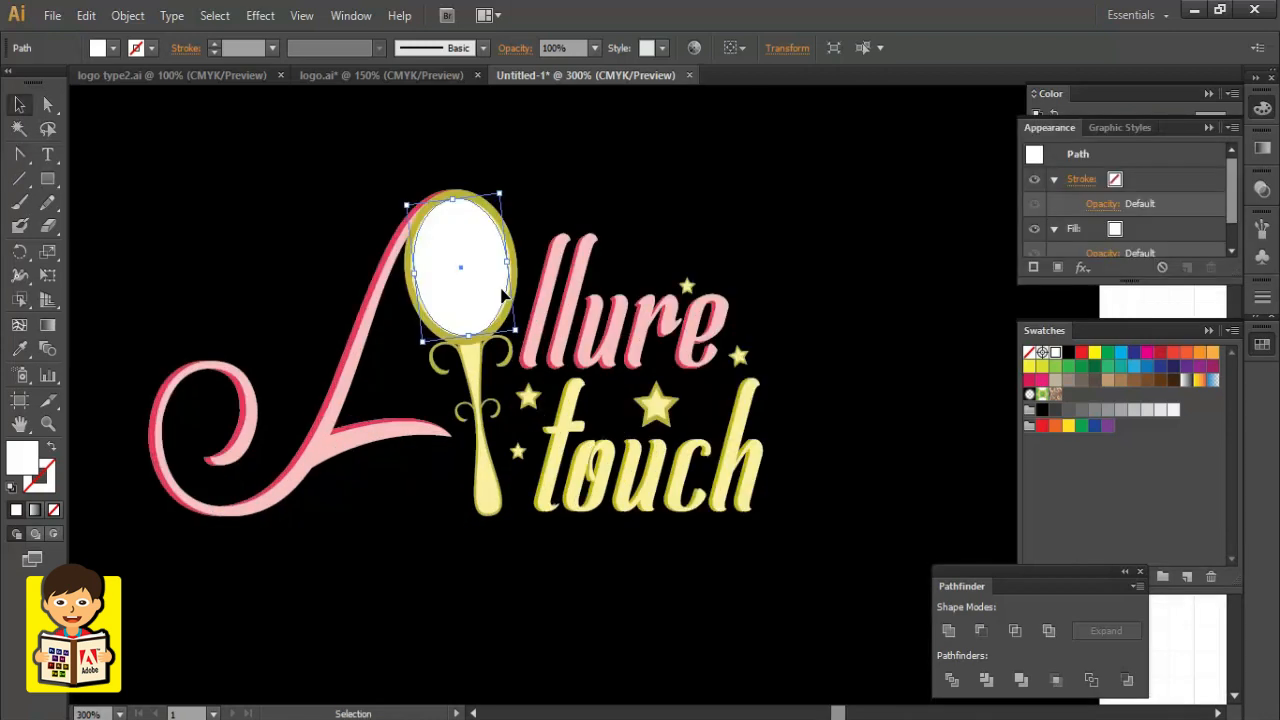
# Apply a linear white-to-black gradient to the mirror's white glass oval.
pyautogui.moveTo(855, 311); pyautogui.dragTo(688, 317)
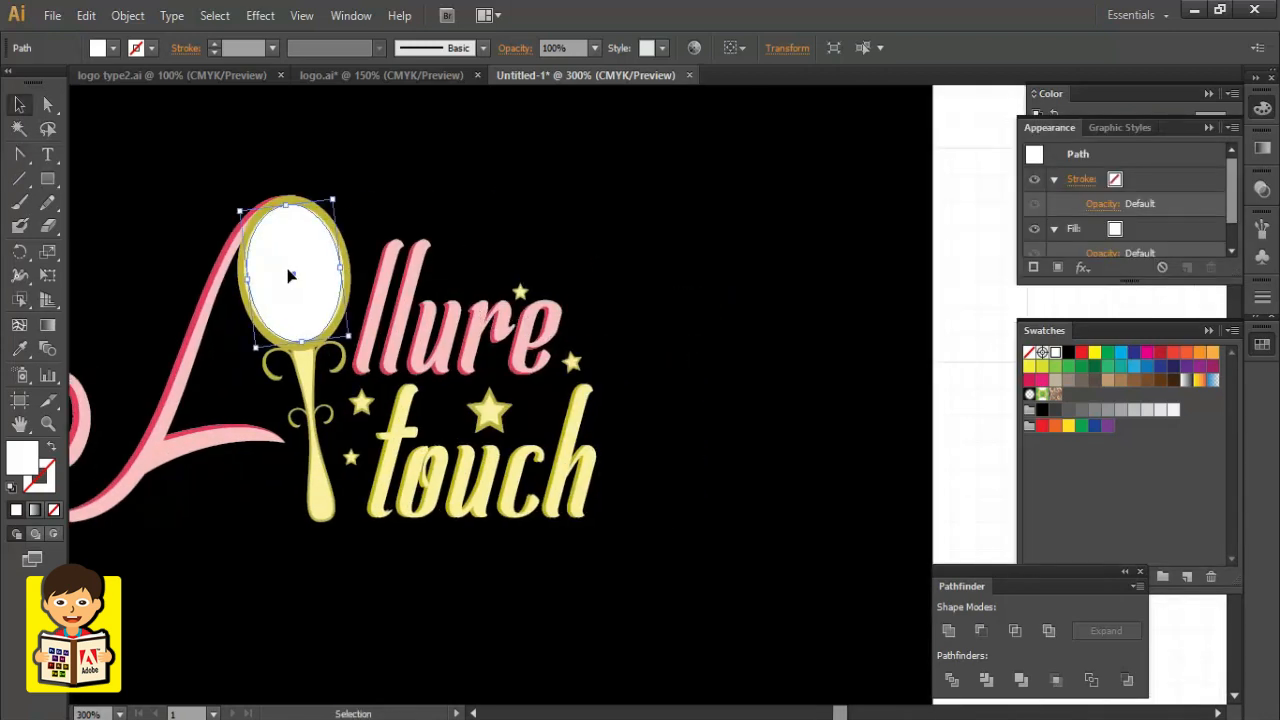
pyautogui.hotkey('ctrl', 'z')
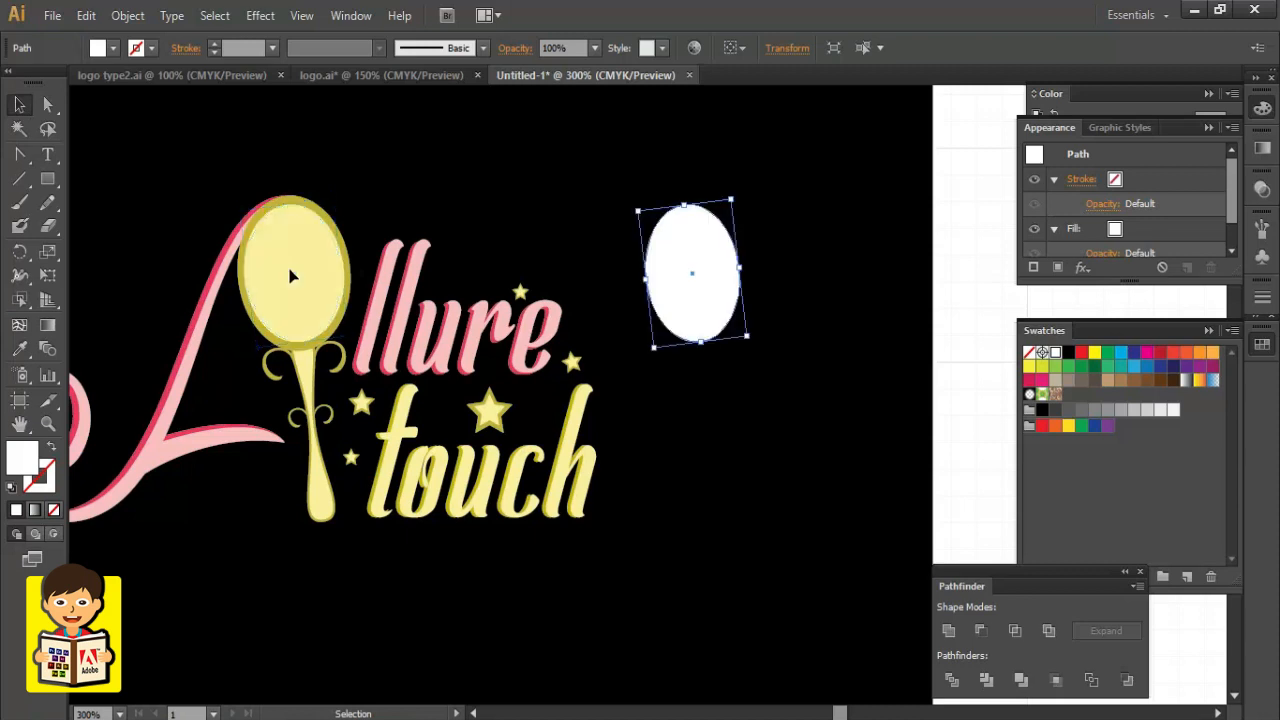
pyautogui.moveTo(574, 313); pyautogui.dragTo(495, 313)
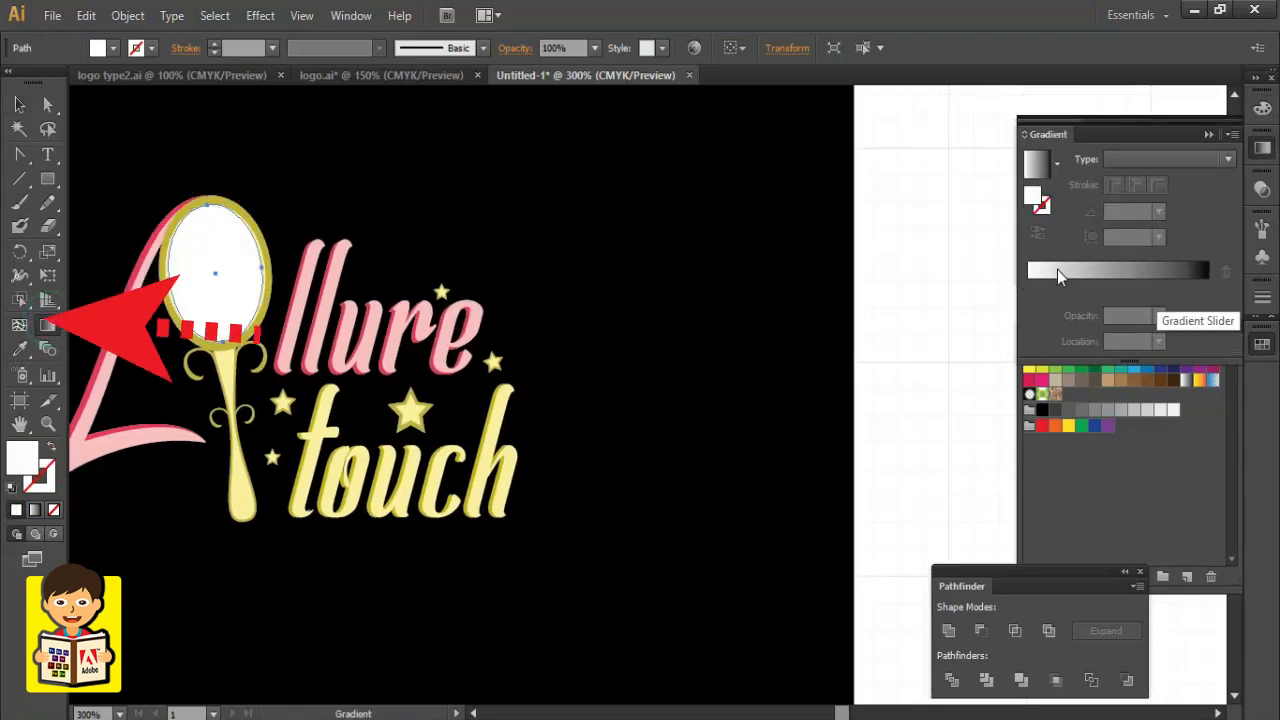
pyautogui.click(1060, 277)
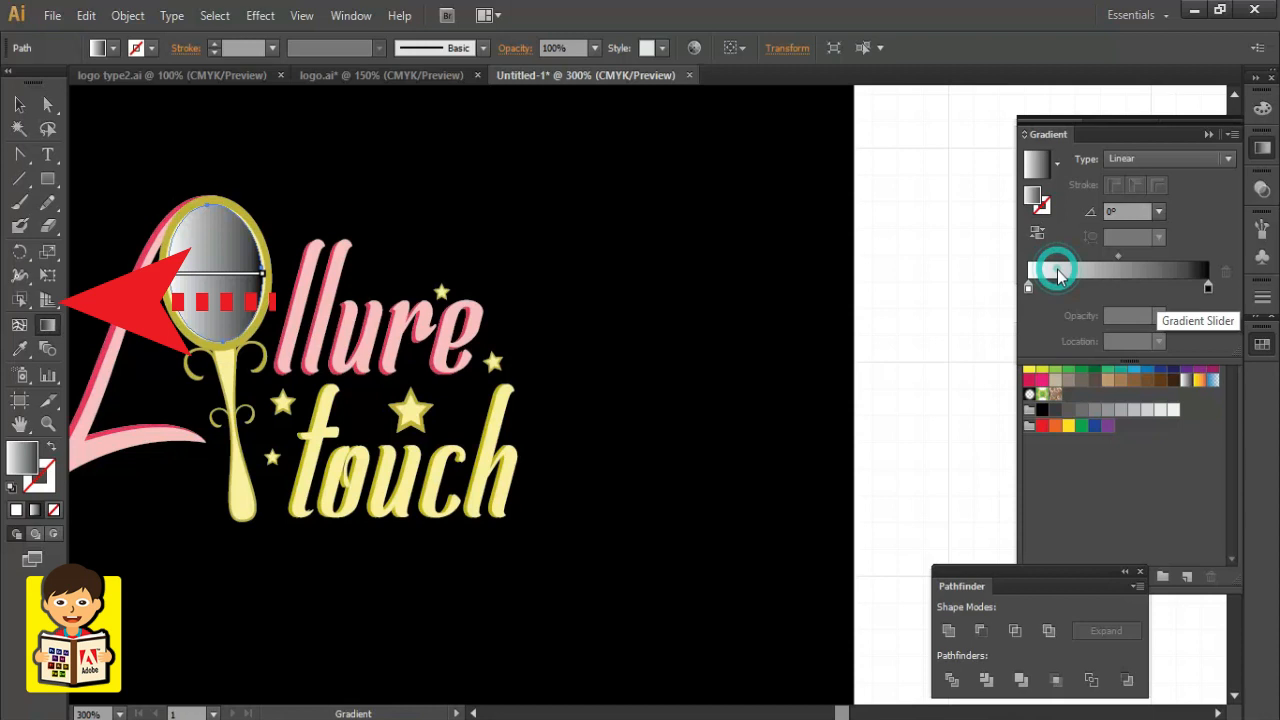
pyautogui.click(1028, 288)
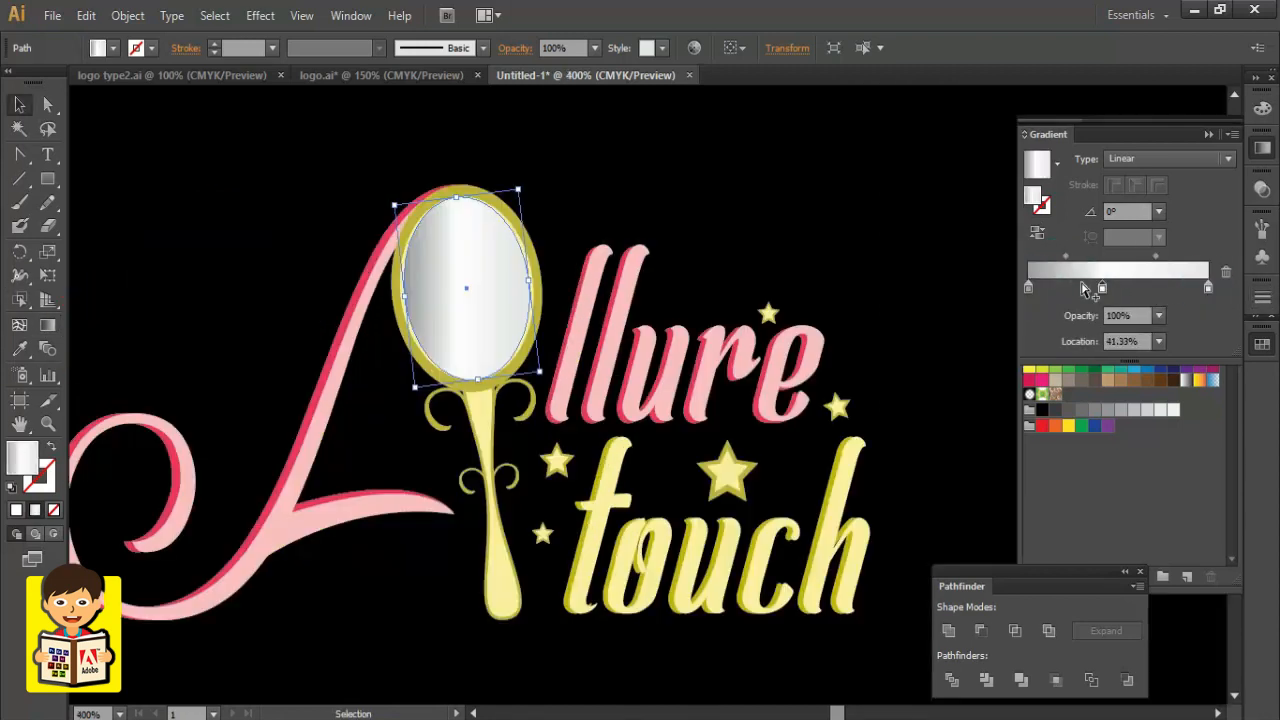
# Replace the mirror gradient's dark starting stop with a light grey one.
pyautogui.moveTo(1100, 288); pyautogui.dragTo(1028, 326)
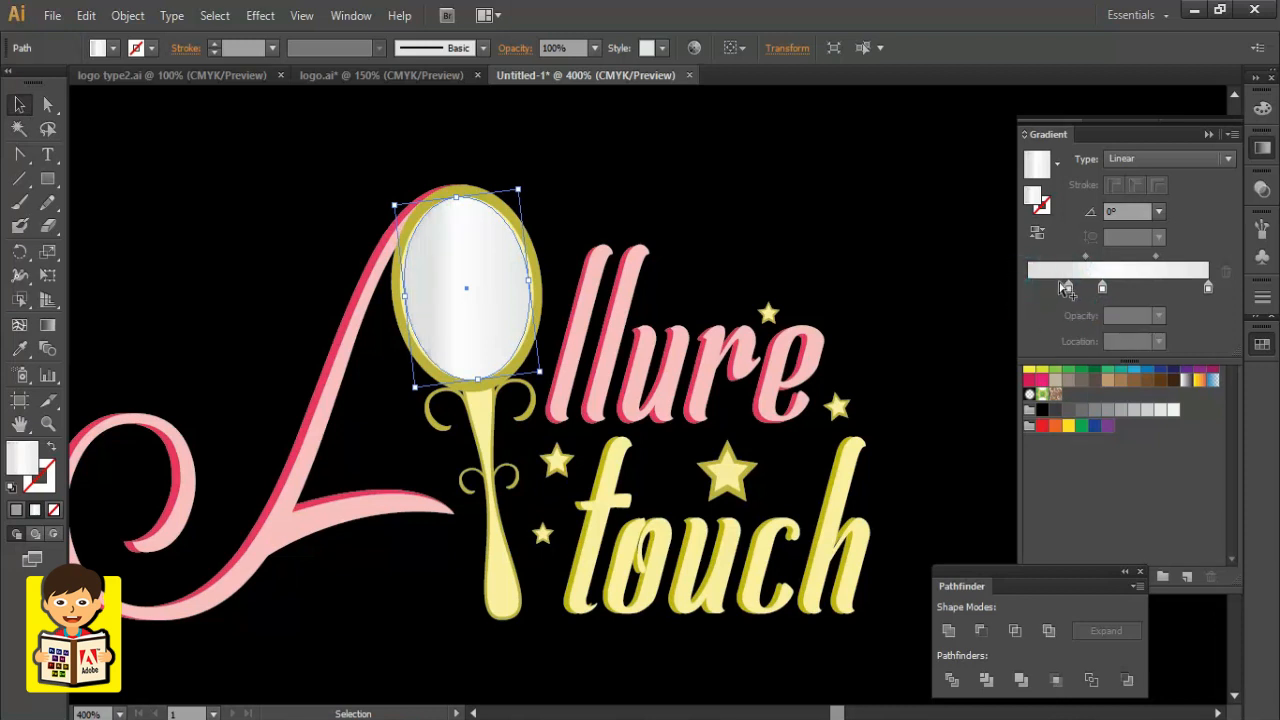
pyautogui.moveTo(1068, 288); pyautogui.dragTo(1028, 289)
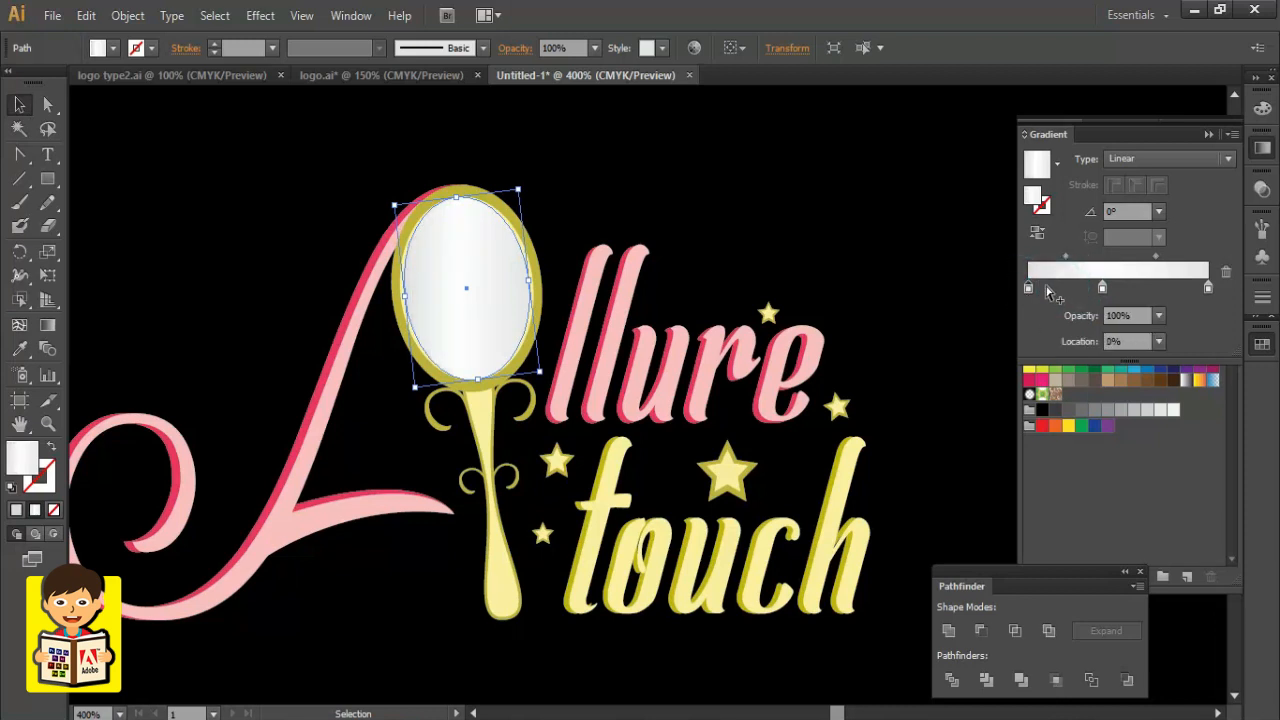
pyautogui.moveTo(1047, 290); pyautogui.dragTo(1028, 289)
# Replace the mirror gradient's end stop with a new stop added at 75%, and angle the gradient at 120.5°.
pyautogui.click(1163, 288)
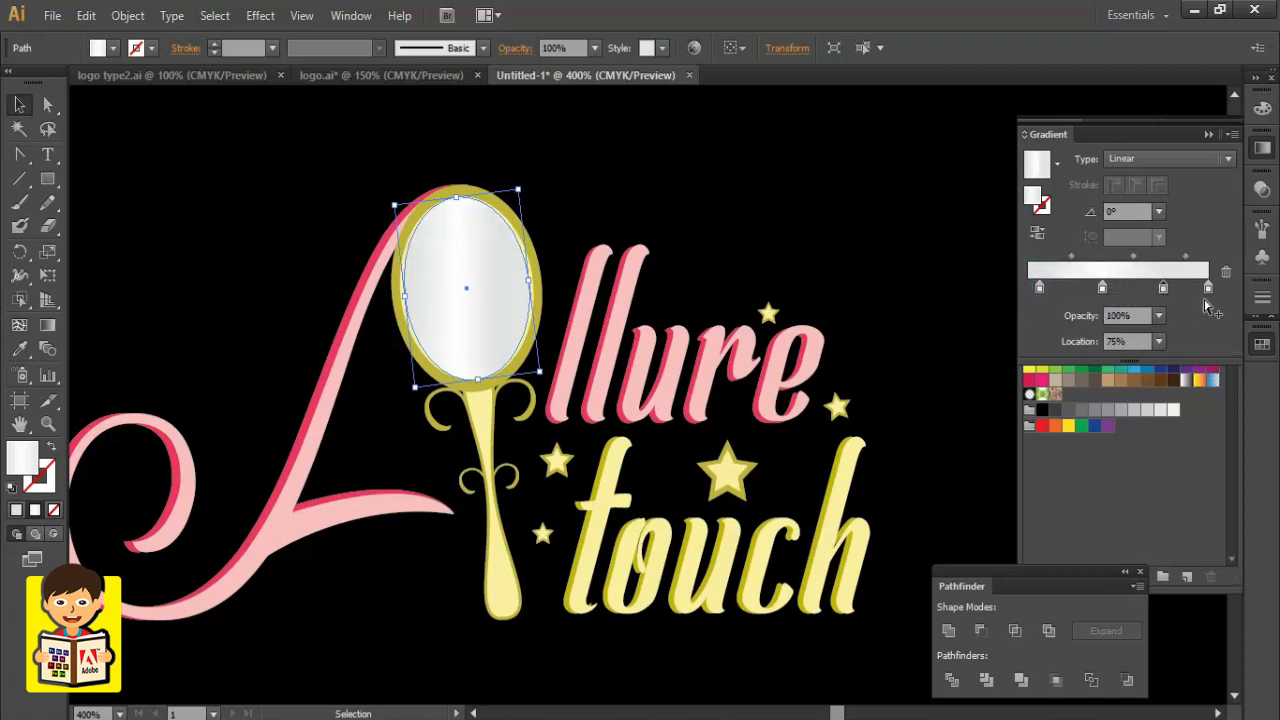
pyautogui.moveTo(1210, 289); pyautogui.dragTo(1211, 342)
pyautogui.moveTo(1164, 289); pyautogui.dragTo(1239, 297)
pyautogui.moveTo(1128, 299); pyautogui.dragTo(1125, 296)
pyautogui.click(20, 105)
pyautogui.click(271, 145)
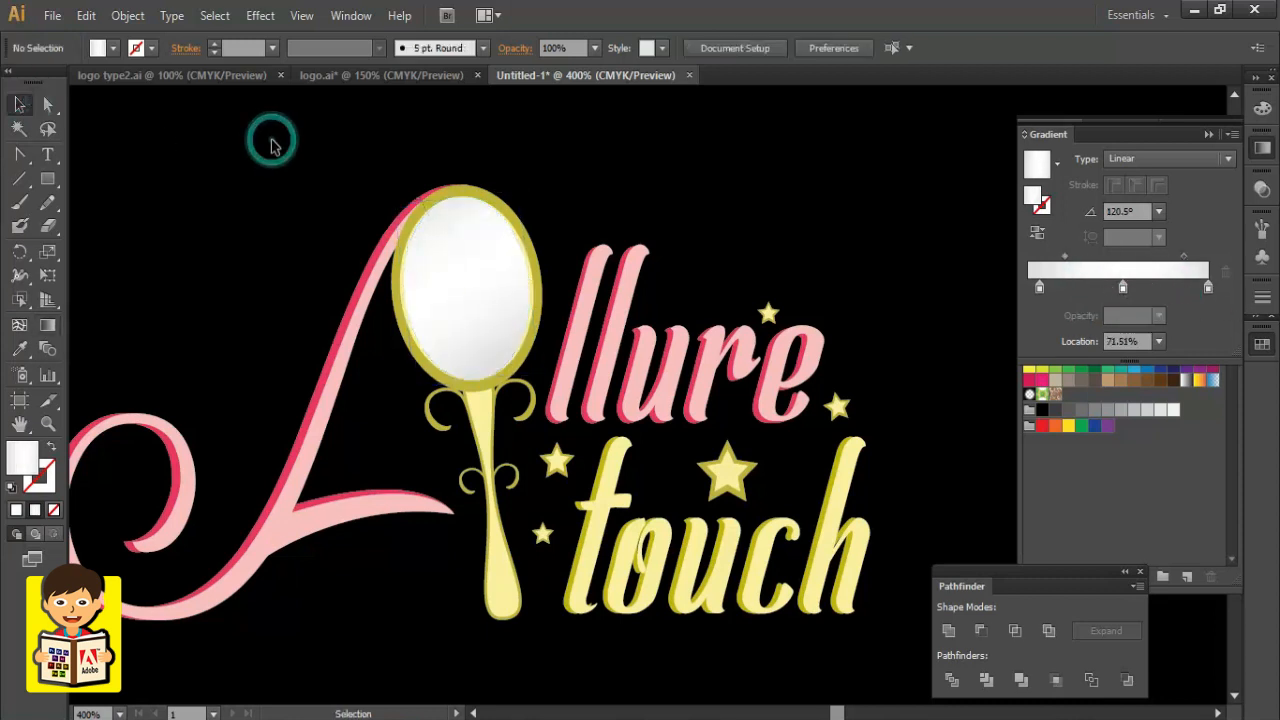
pyautogui.keyDown('alt'); pyautogui.click(656, 342); pyautogui.keyUp('alt')
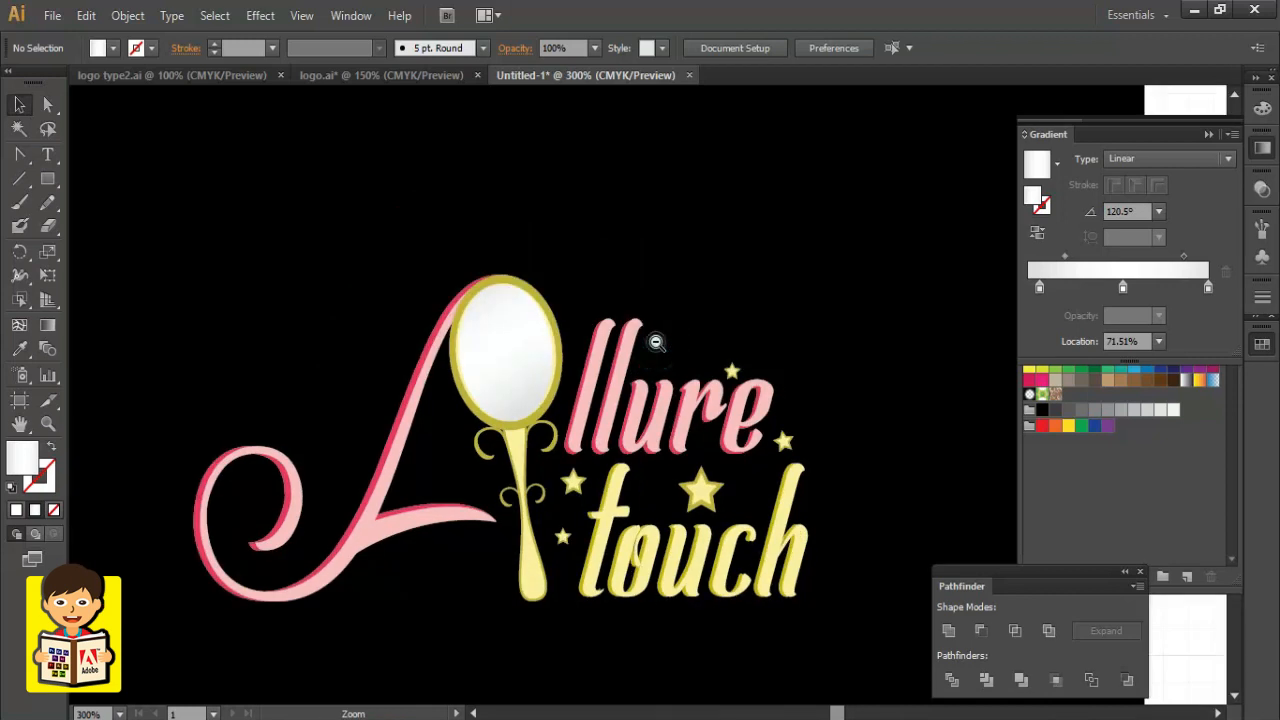
pyautogui.keyDown('alt'); pyautogui.click(656, 342); pyautogui.keyUp('alt')
pyautogui.moveTo(675, 302); pyautogui.dragTo(626, 250)
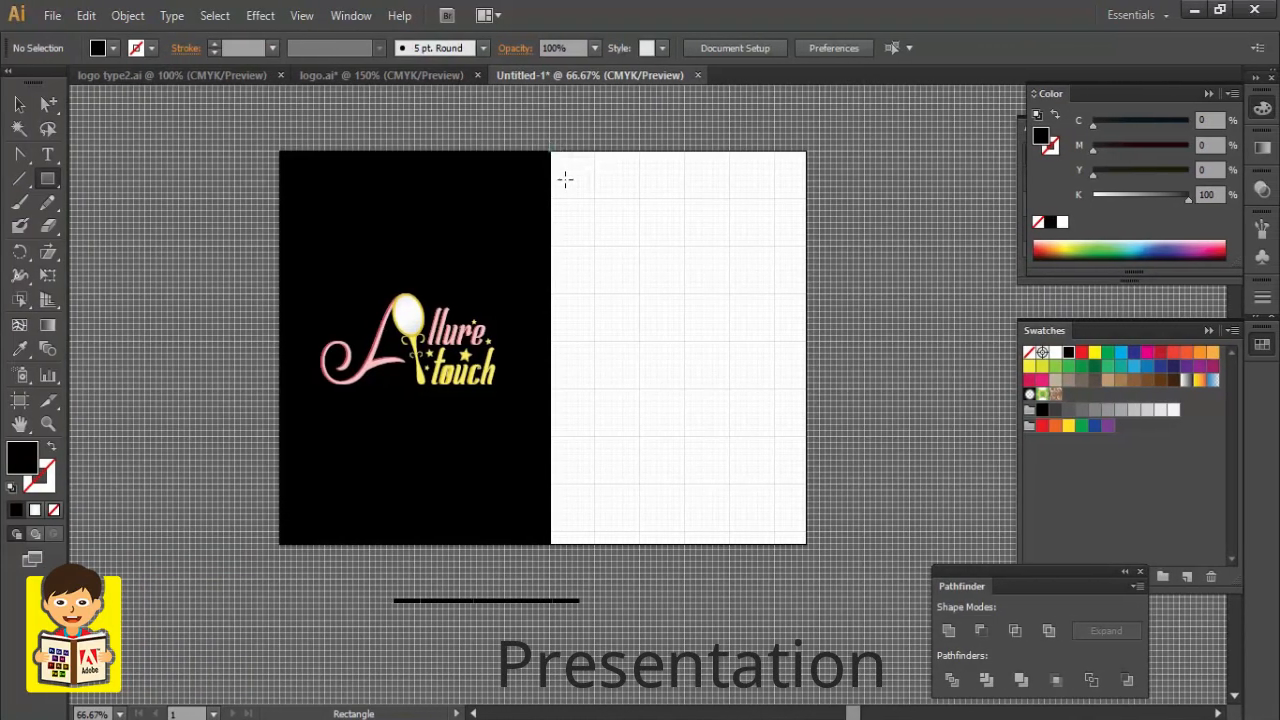
# Draw a rectangle over the page's empty white half beside the black panel and fill it with 12% black.
pyautogui.moveTo(550, 152); pyautogui.dragTo(806, 544)
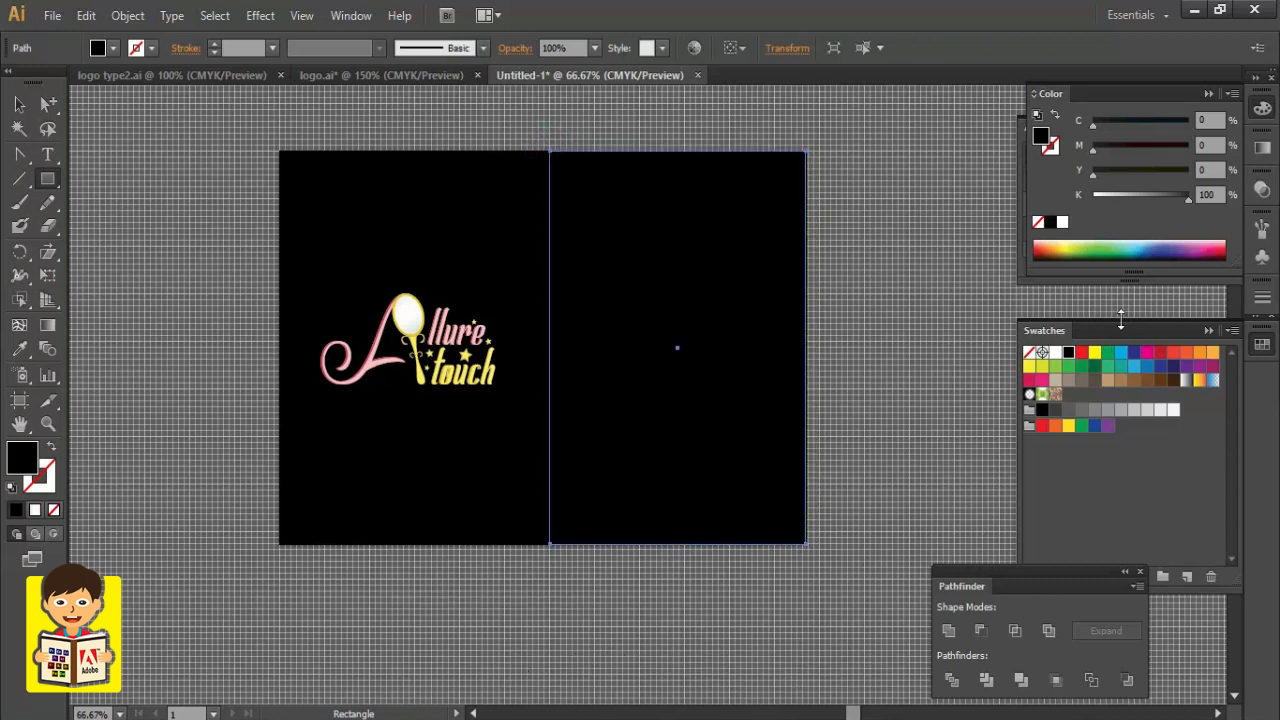
pyautogui.moveTo(1130, 198); pyautogui.dragTo(1105, 197)
pyautogui.click(20, 105)
pyautogui.click(156, 192)
# Copy the complete colored logo from the black panel onto the middle of the light grey panel.
pyautogui.moveTo(249, 314); pyautogui.dragTo(545, 456)
pyautogui.moveTo(410, 316); pyautogui.dragTo(670, 308)
pyautogui.click(898, 287)
pyautogui.moveTo(889, 290); pyautogui.dragTo(564, 432)
pyautogui.keyDown('shift'); pyautogui.click(673, 248); pyautogui.keyUp('shift')
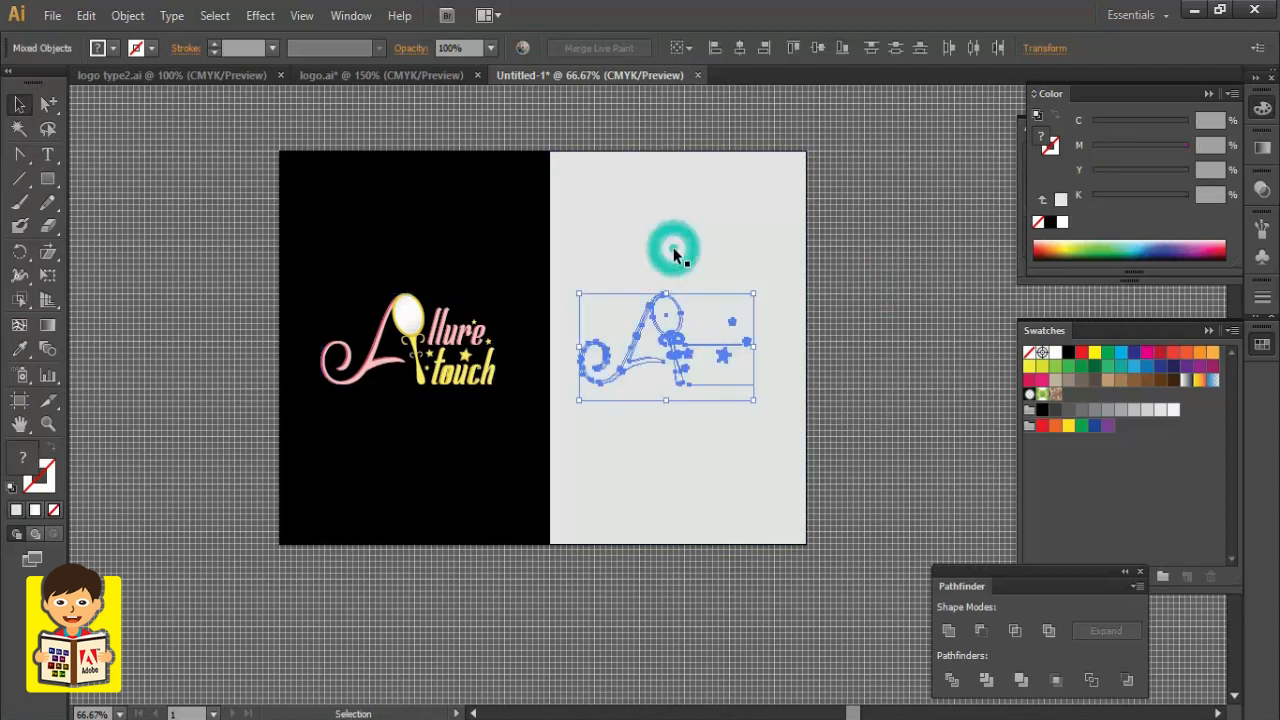
pyautogui.click(864, 267)
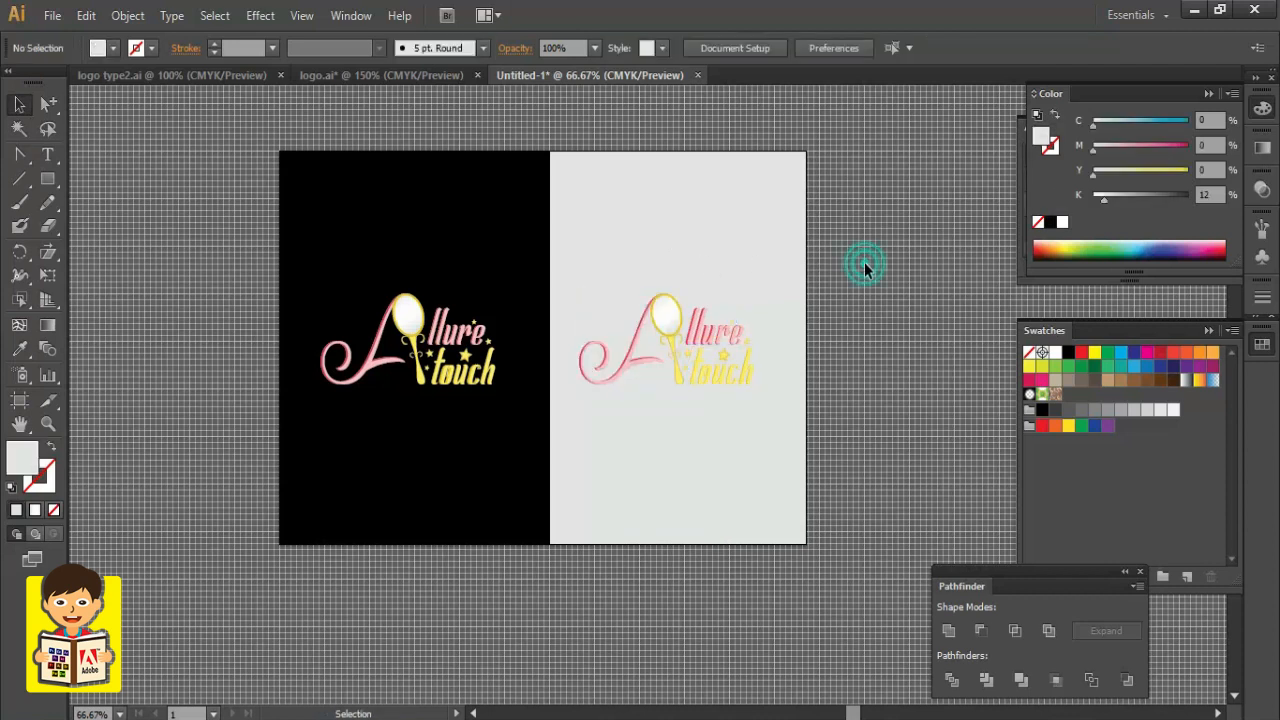
# Recolor the copied decorative A on the grey panel with a black front and a white shadow.
pyautogui.keyDown('ctrl'); pyautogui.click(699, 320); pyautogui.keyUp('ctrl')
pyautogui.moveTo(649, 263); pyautogui.dragTo(749, 223)
pyautogui.click(1050, 221)
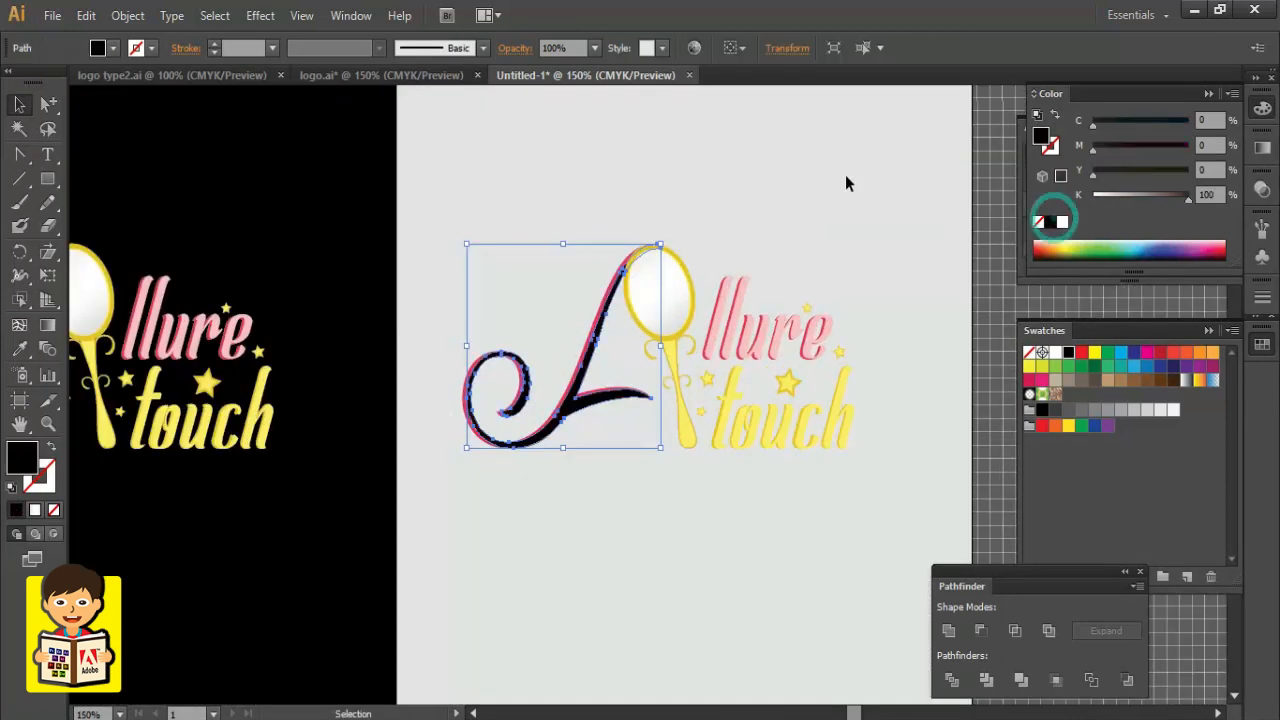
pyautogui.click(845, 175)
pyautogui.click(605, 297)
pyautogui.click(864, 197)
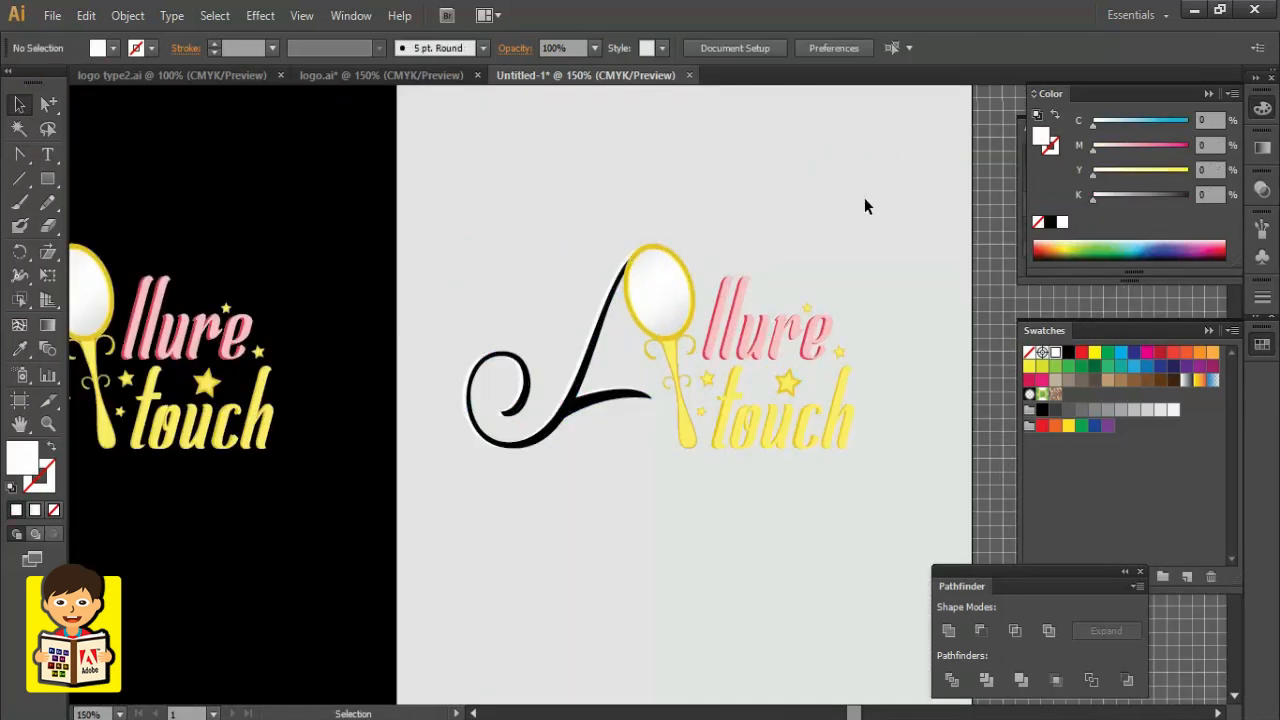
# Recolor the copied llure and touch texts with black fronts and white shadows.
pyautogui.click(757, 434)
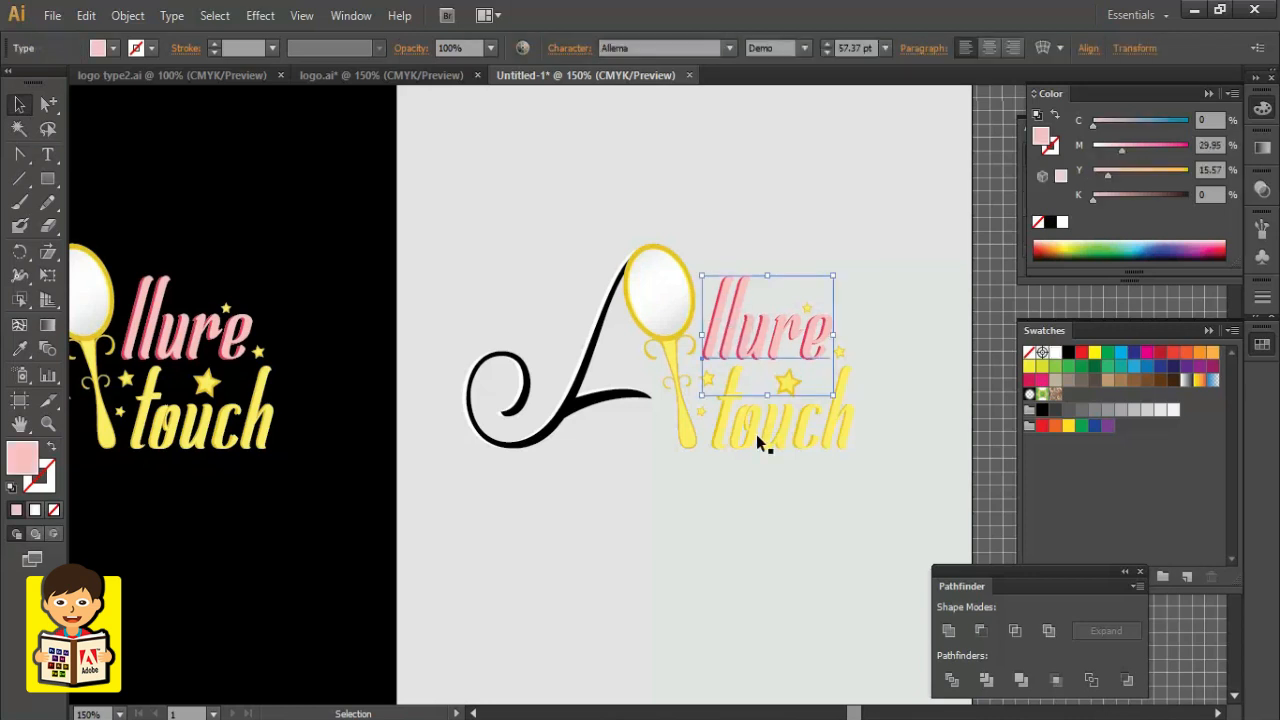
pyautogui.click(714, 308)
pyautogui.click(1062, 221)
pyautogui.click(881, 211)
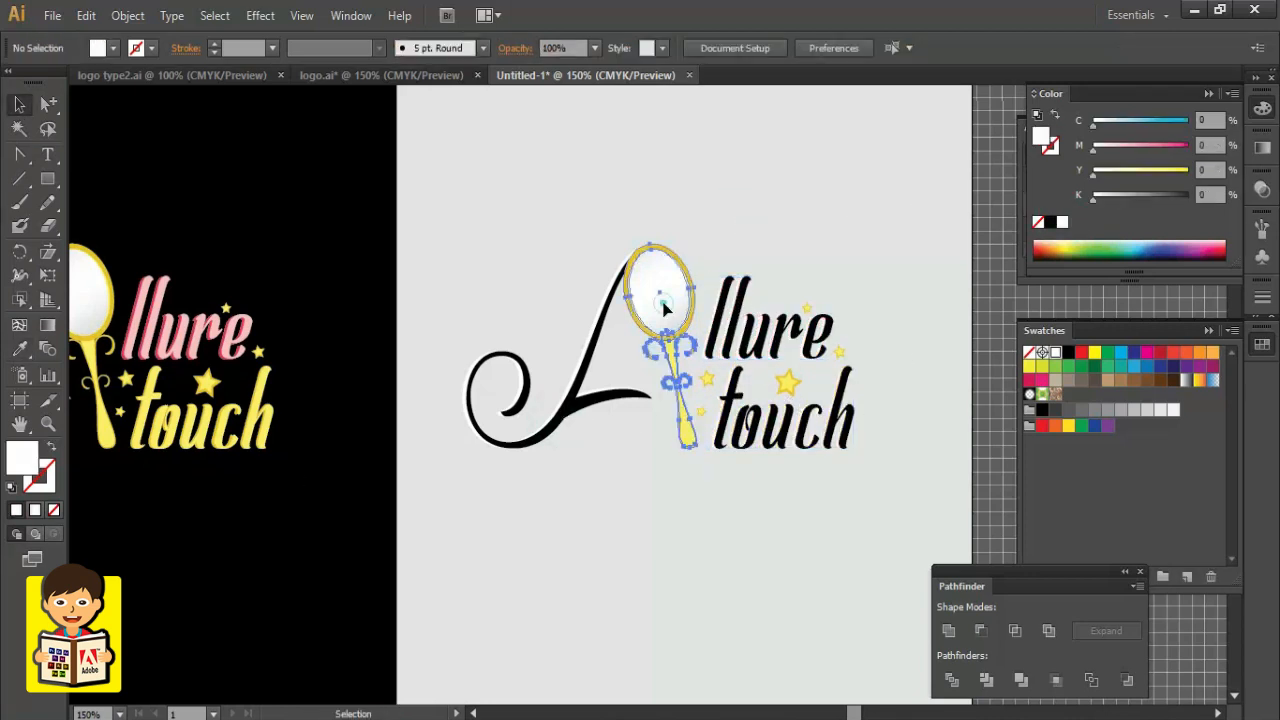
# Fill the oval frame of the copied mirror on the grey panel with black.
pyautogui.keyDown('ctrl'); pyautogui.click(670, 306); pyautogui.keyUp('ctrl')
pyautogui.moveTo(604, 322); pyautogui.dragTo(534, 287)
pyautogui.click(48, 104)
pyautogui.click(590, 320)
pyautogui.click(1050, 222)
pyautogui.click(589, 337)
pyautogui.click(1050, 222)
pyautogui.click(1125, 197)
pyautogui.click(756, 270)
pyautogui.click(836, 243)
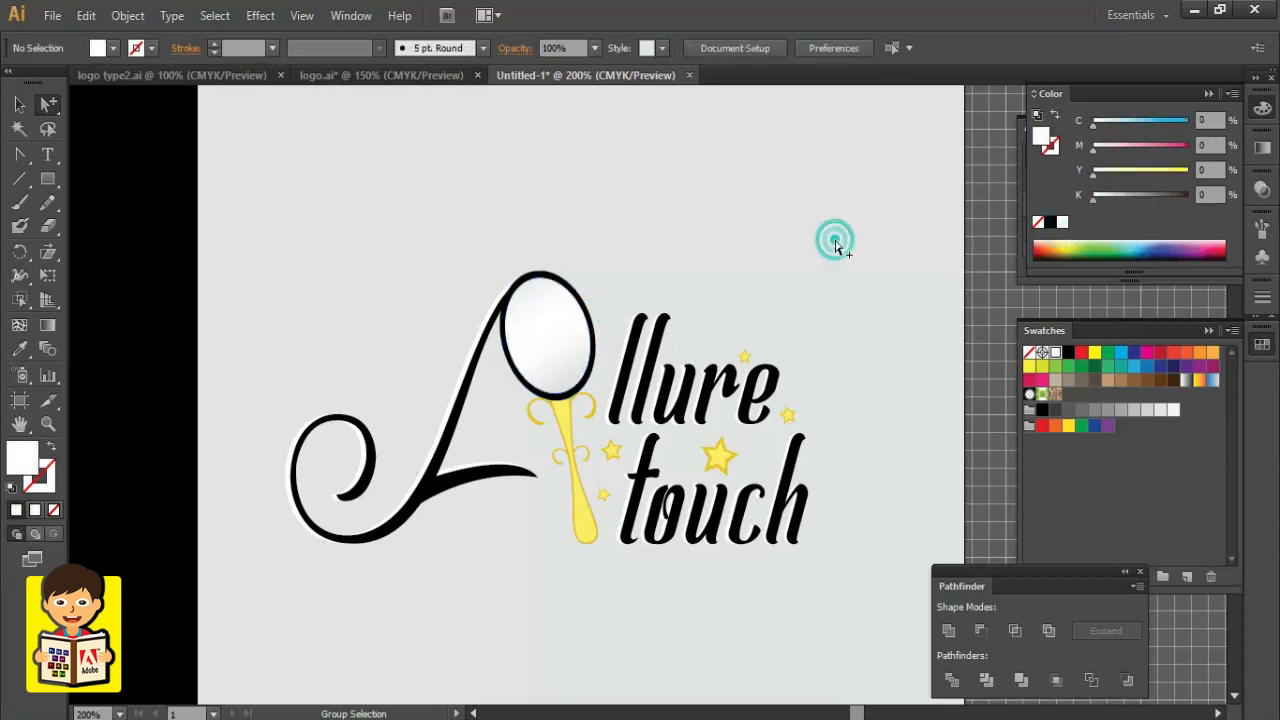
# Recolor the copied mirror's handle black and view the color and black-and-white logo versions side by side.
pyautogui.click(577, 470)
pyautogui.keyDown('alt'); pyautogui.click(934, 320); pyautogui.keyUp('alt')
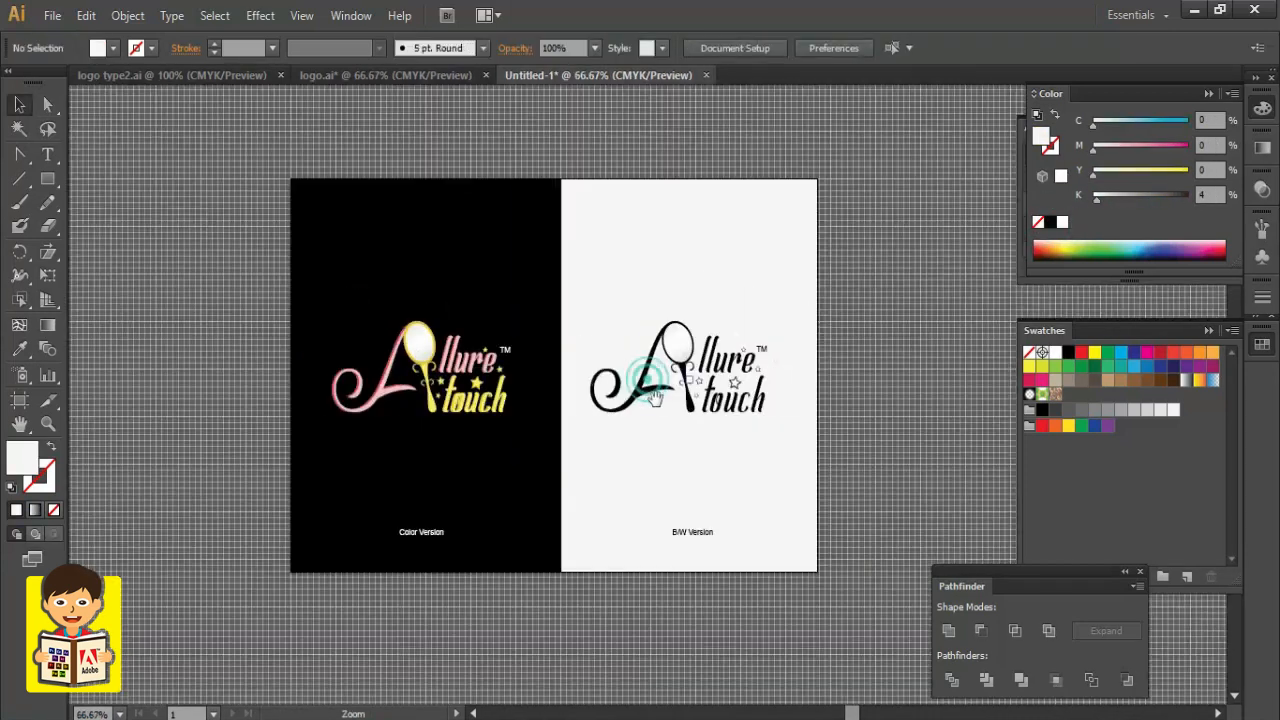
pyautogui.moveTo(661, 398); pyautogui.dragTo(655, 378)
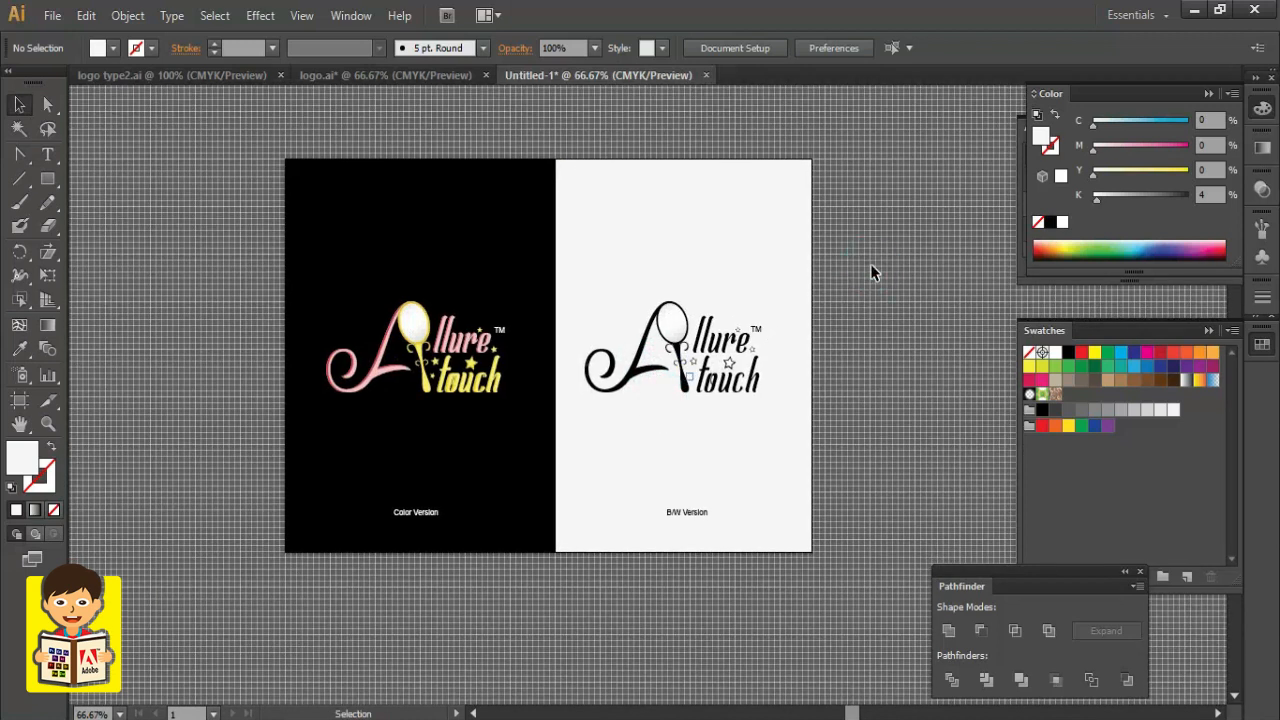